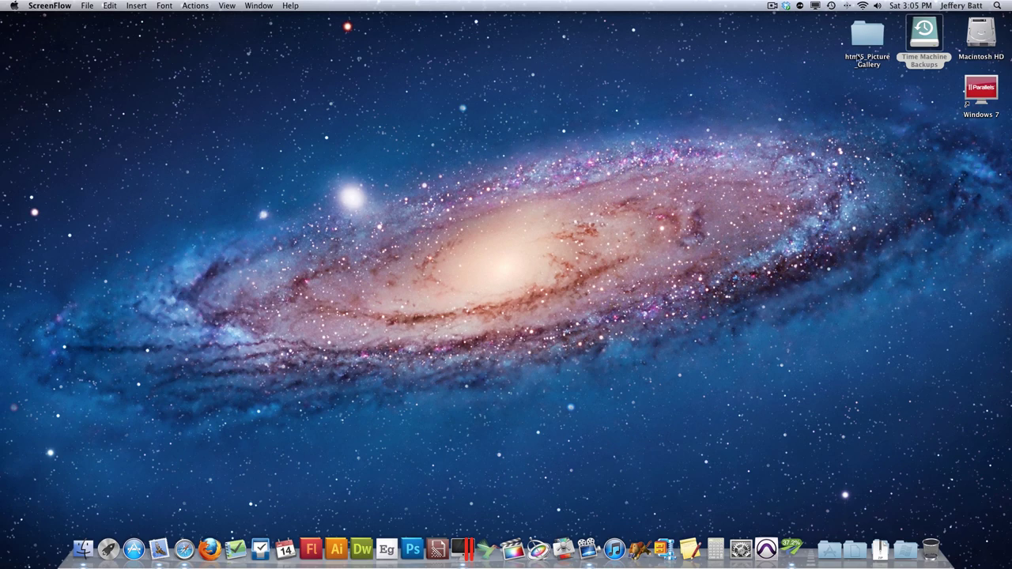
Step: Open the html5_Picture_Gallery folder on the desktop and preview the images rose1 to rose4 in its images folder
double_click(866, 35)
drag(780, 196, 565, 99)
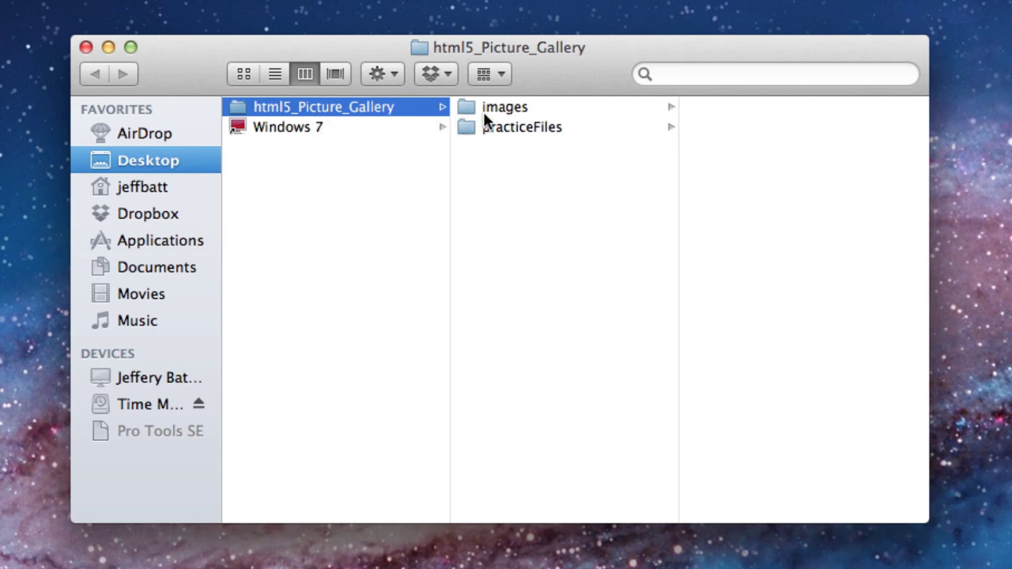
click(507, 108)
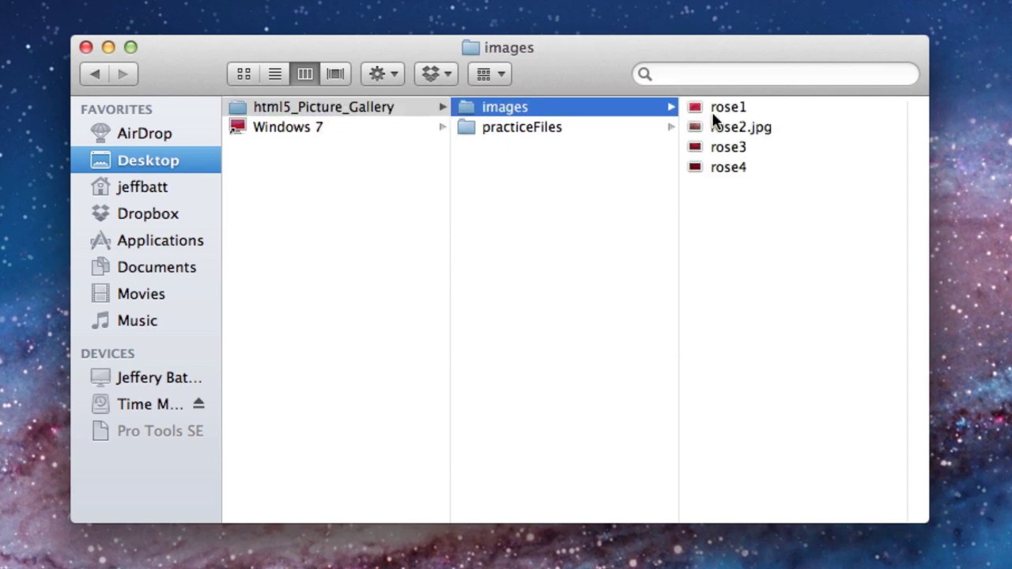
click(716, 108)
key(space)
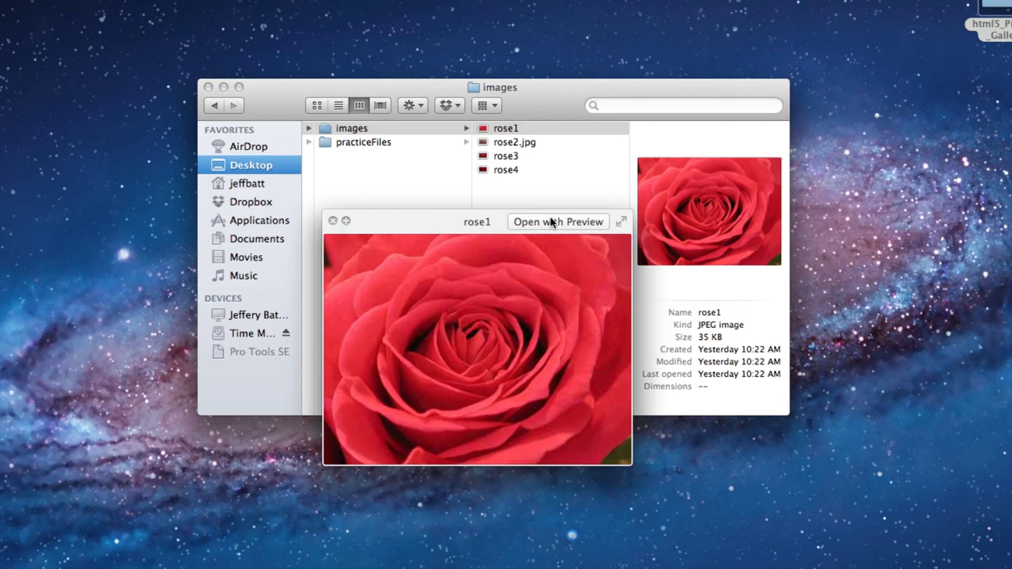
key(Down)
key(Down)
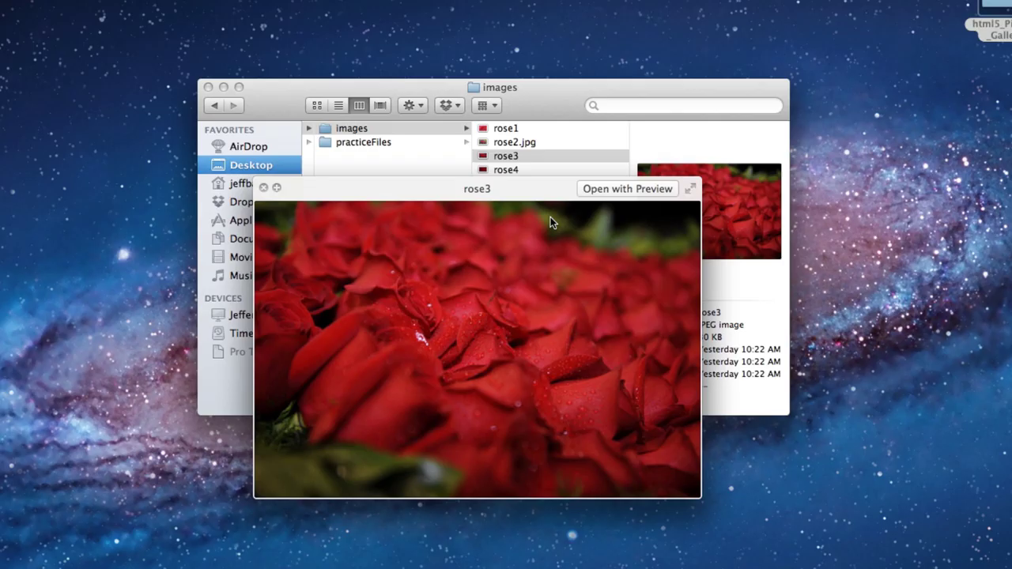
key(Down)
key(Up)
key(Up)
key(Up)
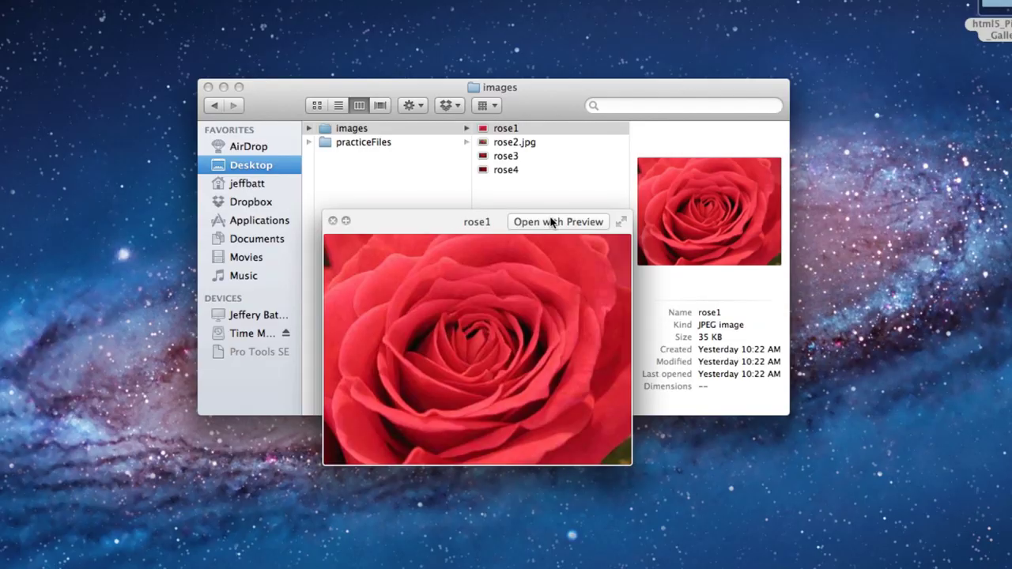
key(Down)
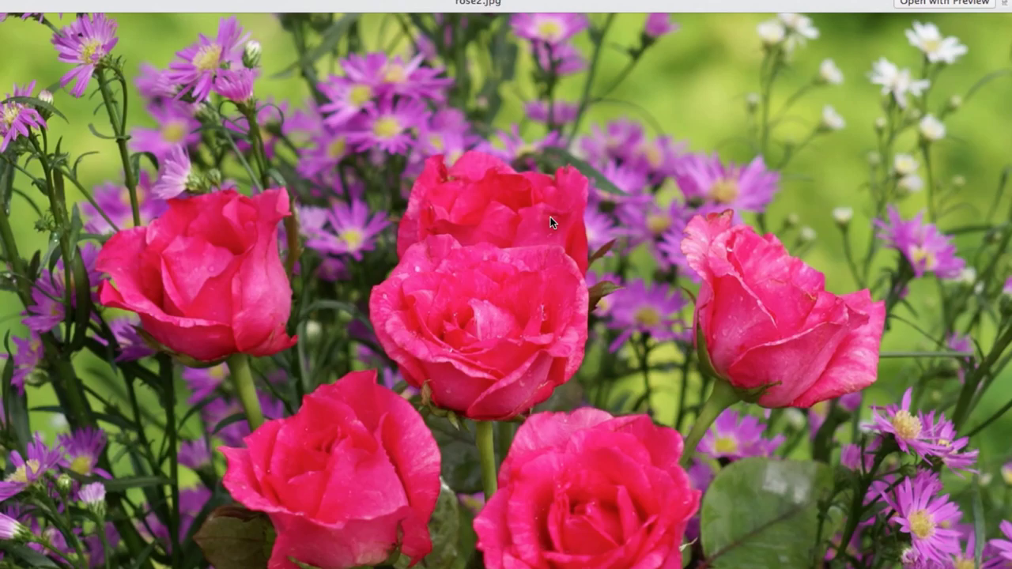
key(Down)
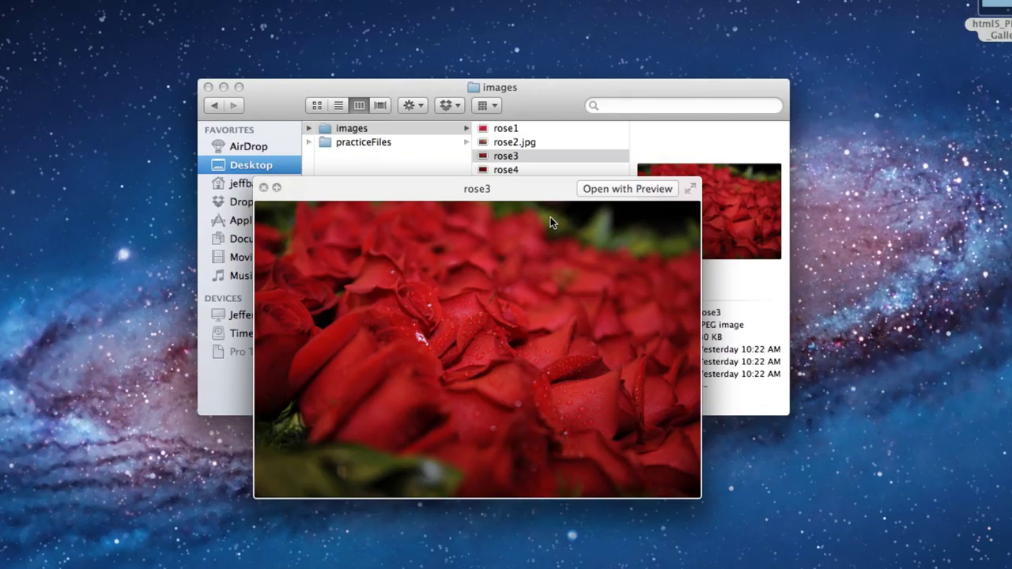
key(Down)
key(space)
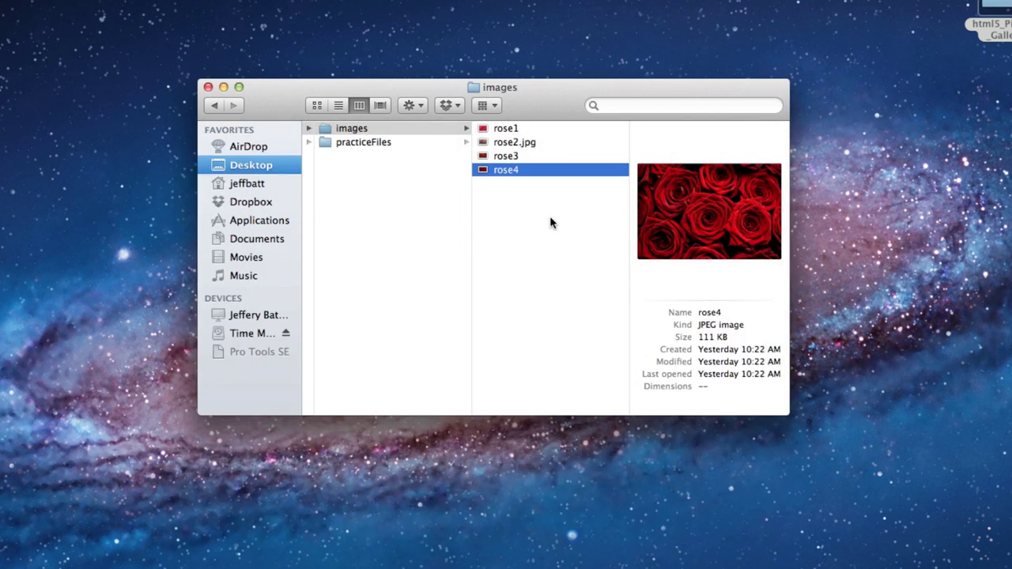
Step: Browse to the practiceFiles folder inside html5_Picture_Gallery and inspect the Picture Gallery document
click(352, 154)
click(361, 146)
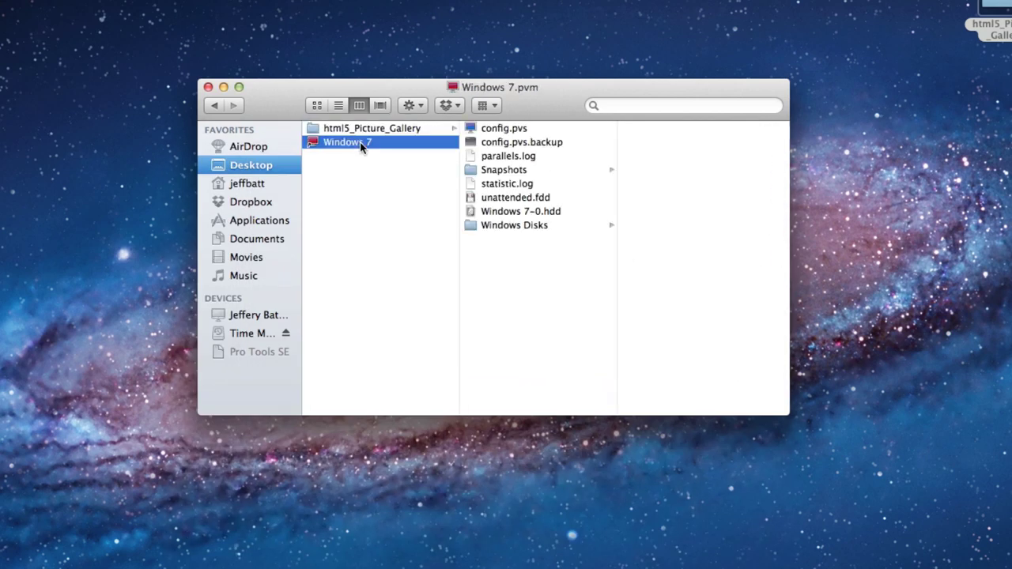
click(419, 136)
click(492, 147)
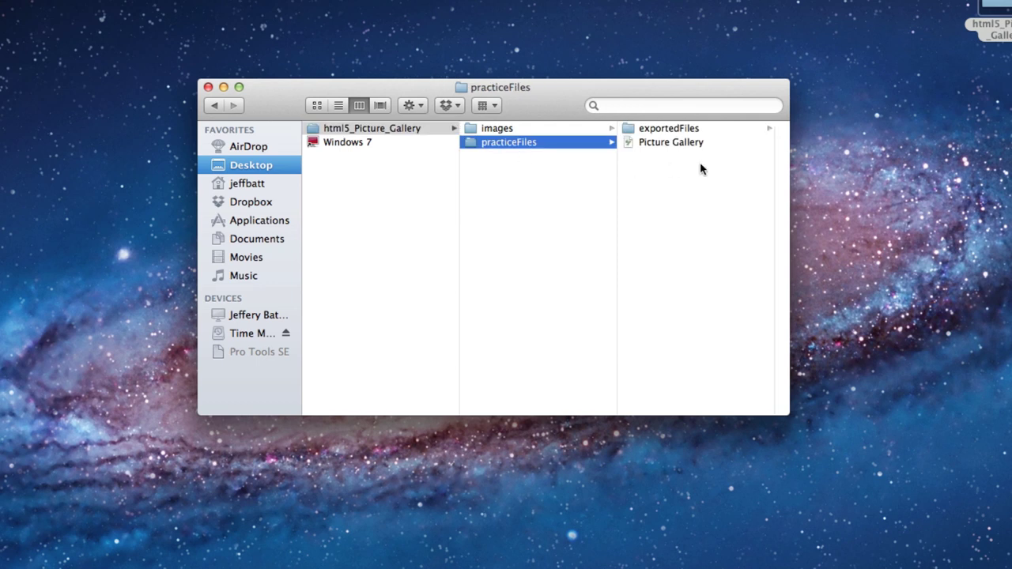
click(689, 145)
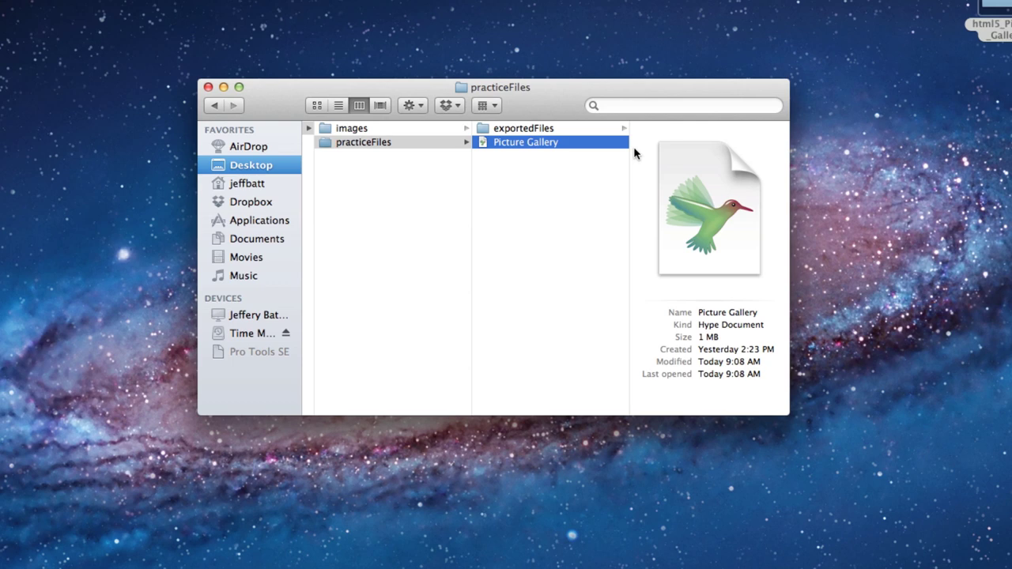
Step: Open index.html from the exportedFiles folder in the browser and show each of the four gallery thumbnails enlarged
click(590, 131)
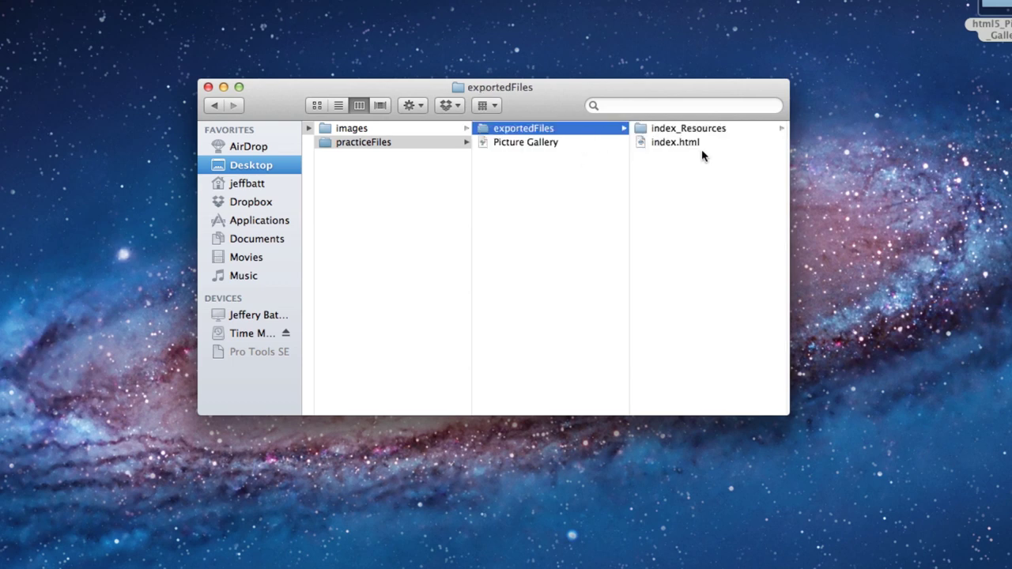
click(708, 146)
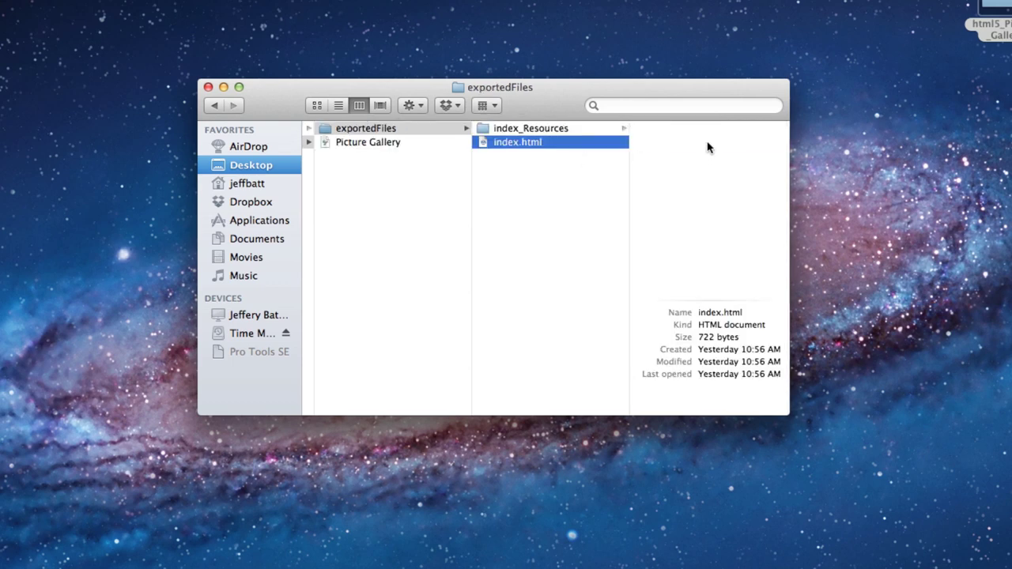
double_click(578, 147)
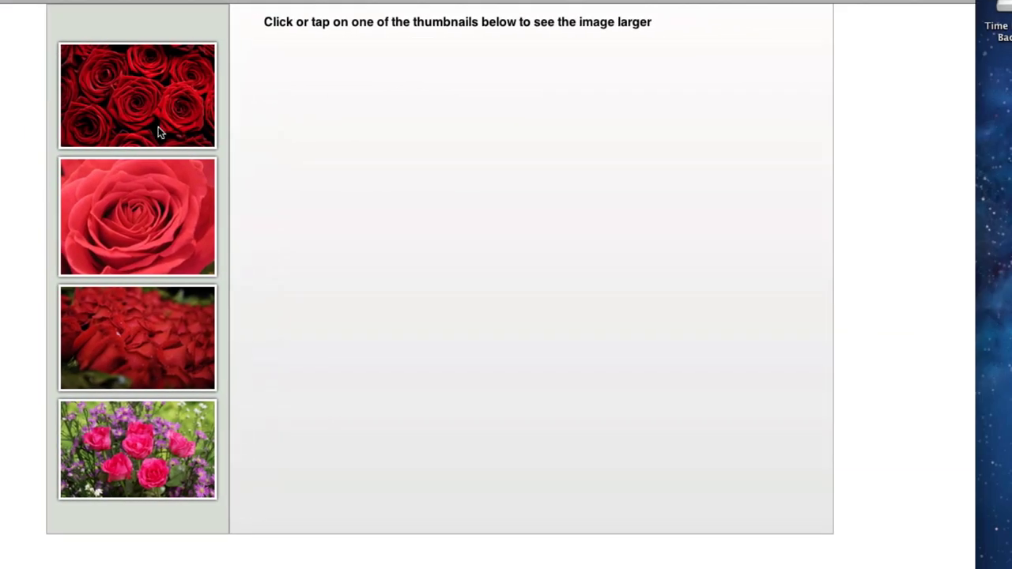
click(154, 83)
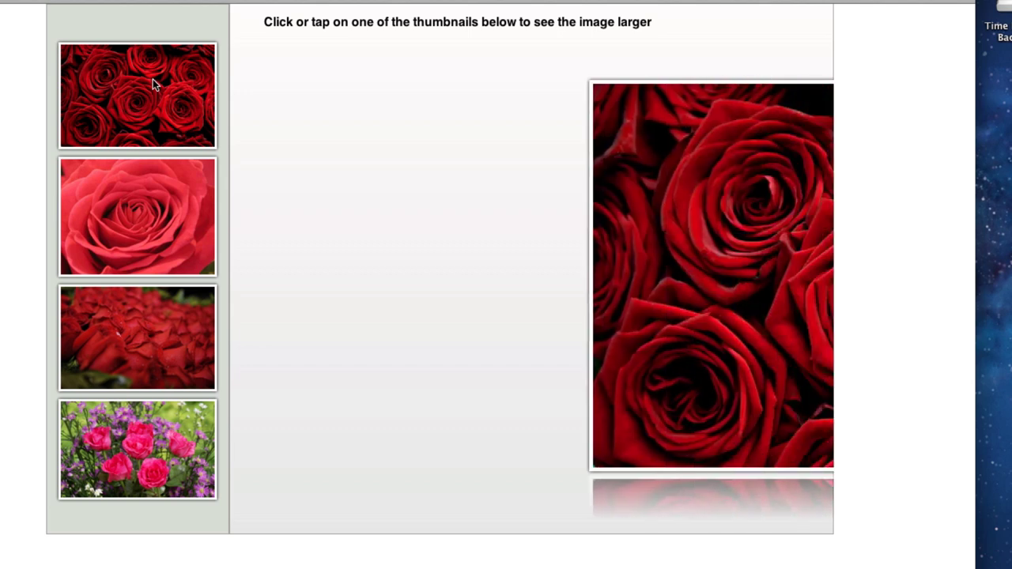
click(173, 222)
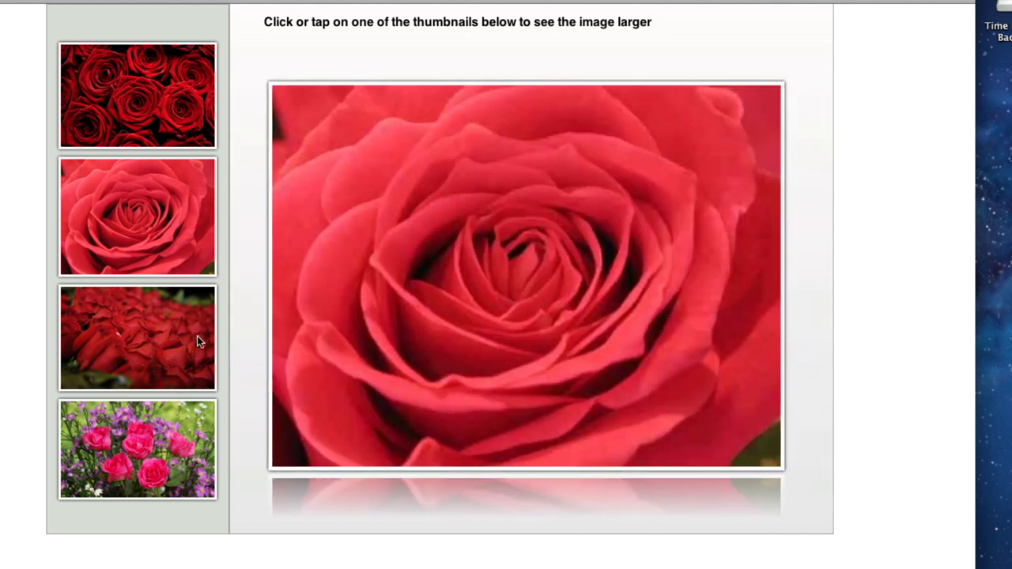
click(197, 334)
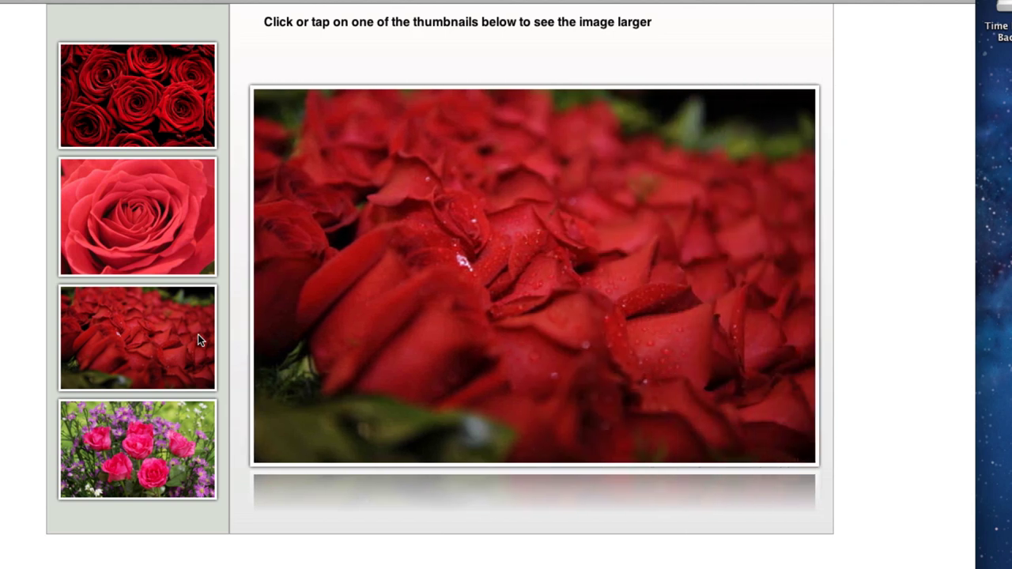
click(194, 431)
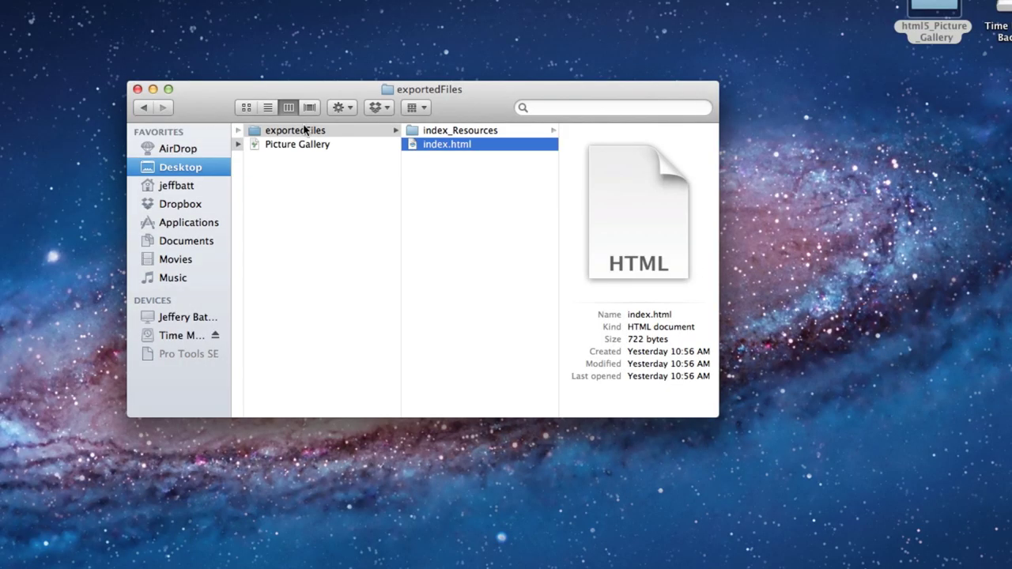
Step: Switch to the untitled Hype document, close the Colors window, and rearrange the inspector, document window and timeline to free the canvas
click(393, 219)
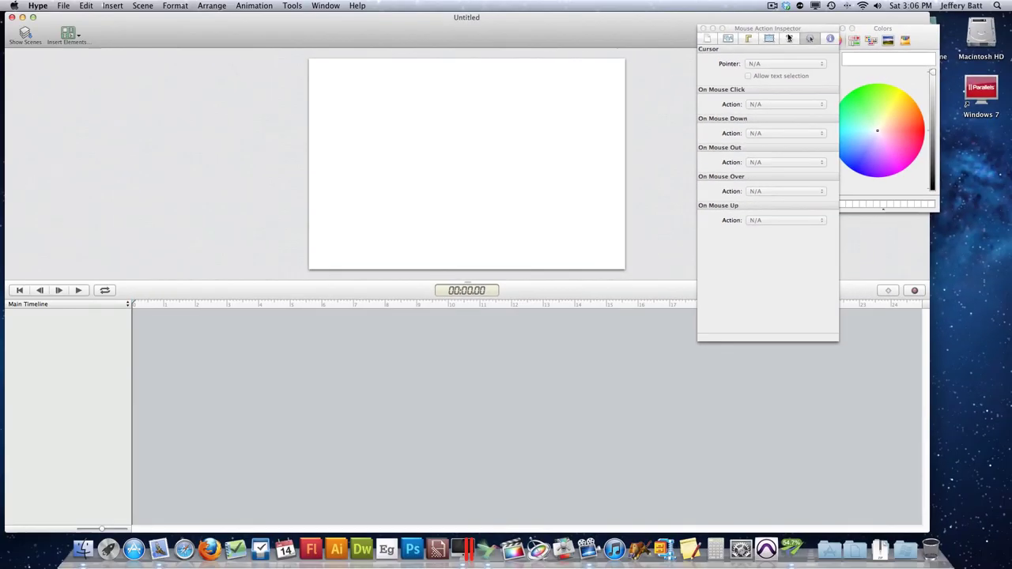
drag(768, 27, 905, 37)
click(905, 38)
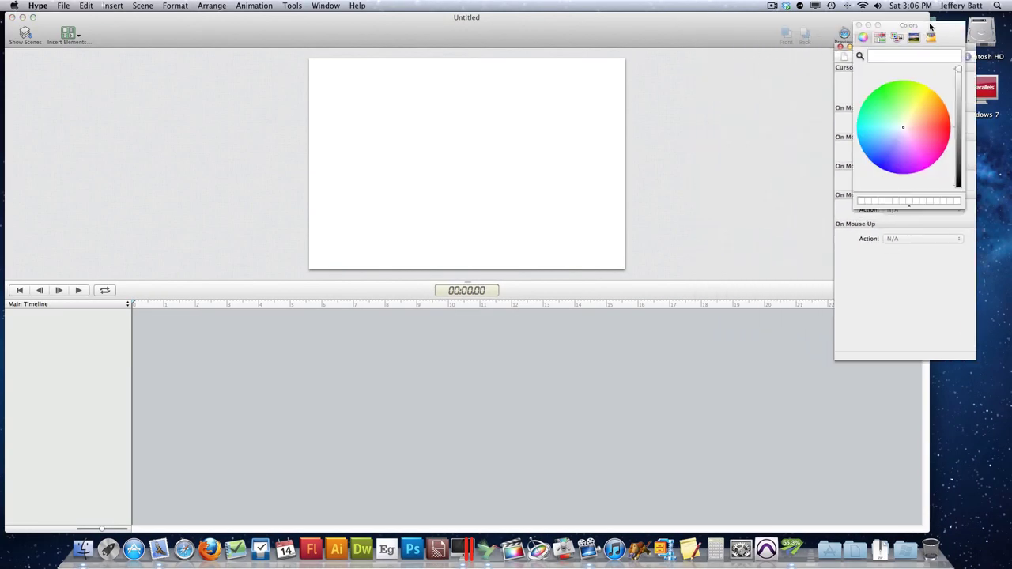
click(840, 27)
drag(665, 25, 707, 26)
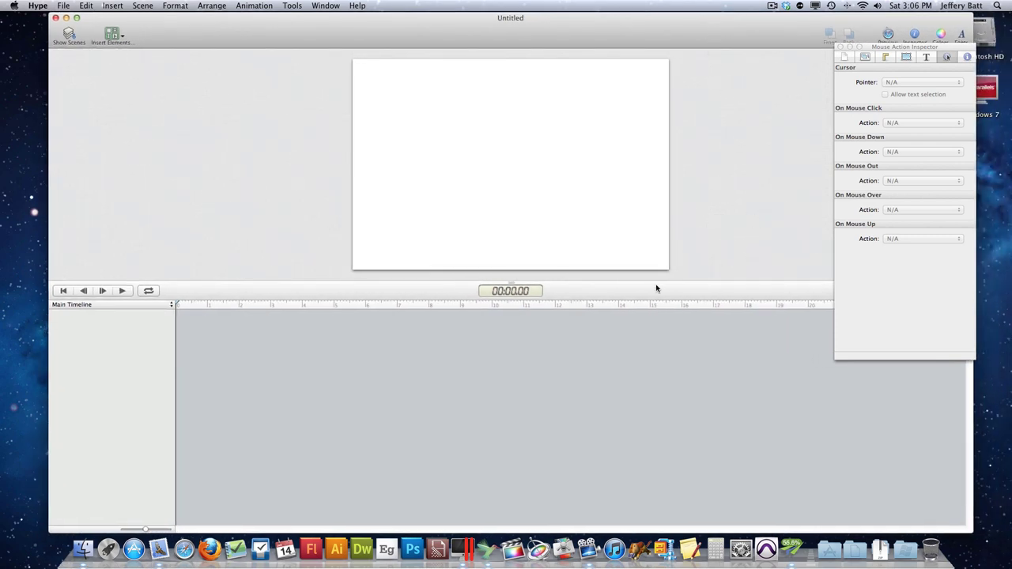
drag(655, 281, 656, 342)
Step: Reopen the inspector and set the document size to the iPad Safari Widescreen (1024 x 690) preset
click(851, 82)
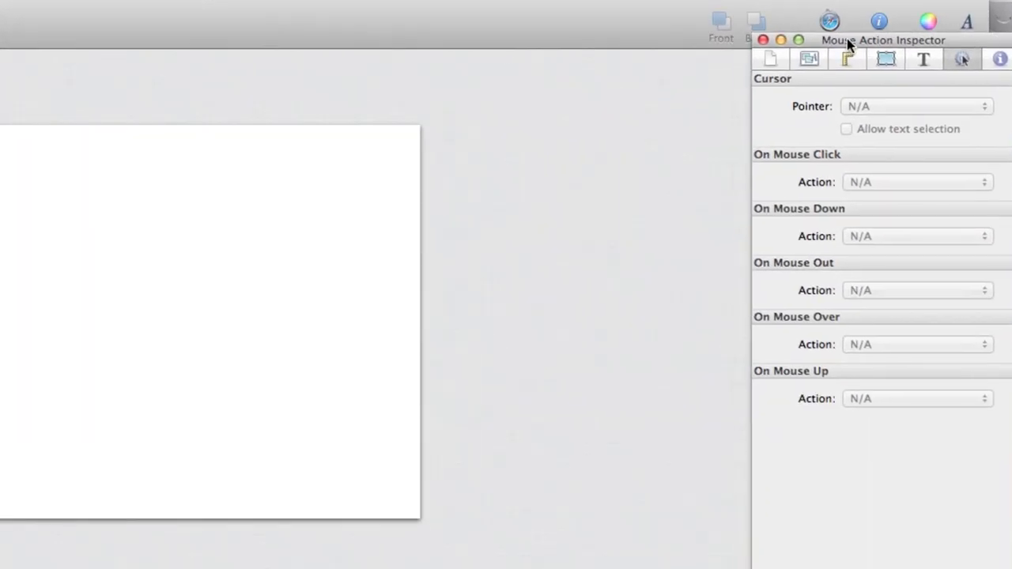
click(761, 39)
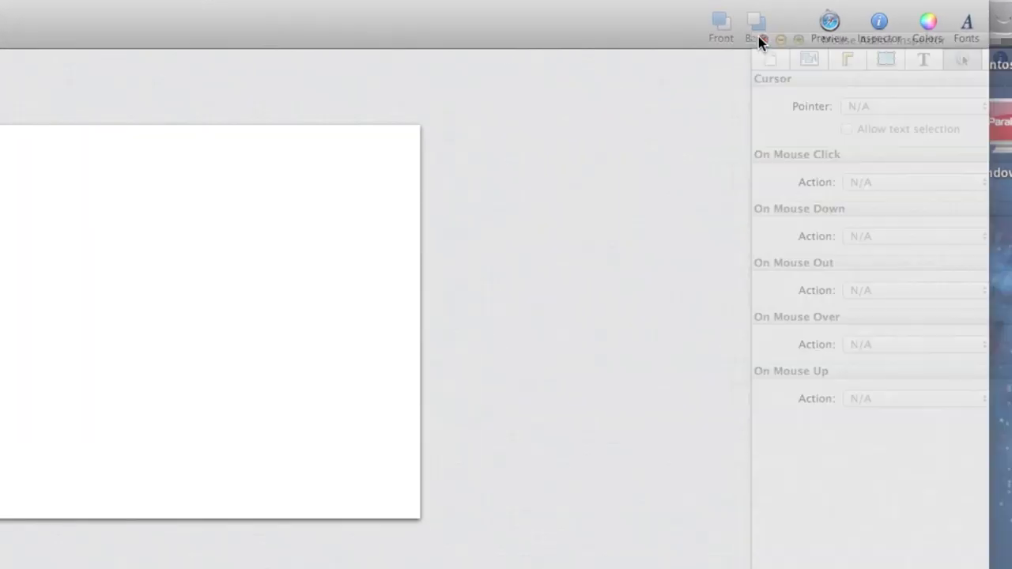
click(879, 24)
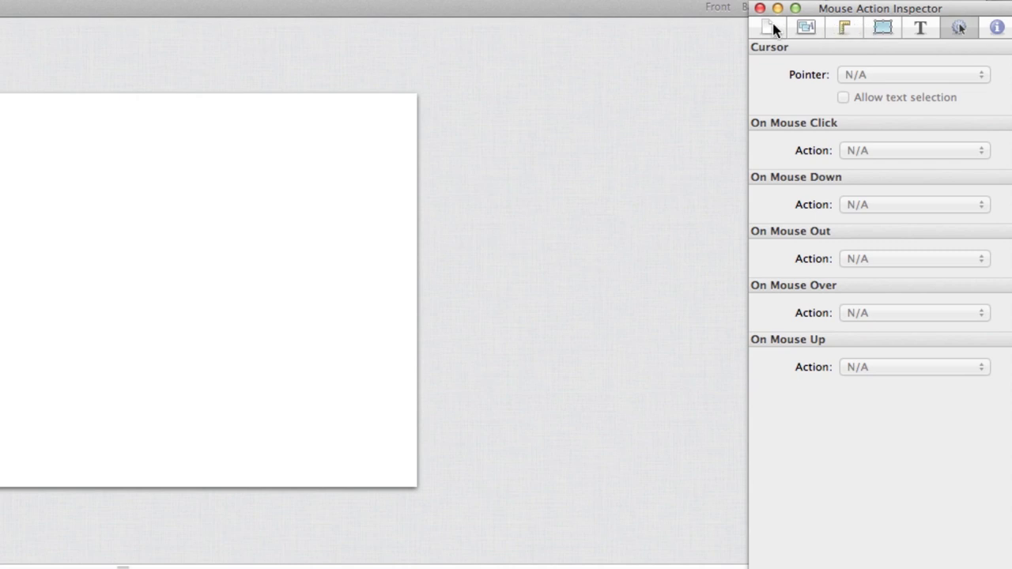
click(770, 28)
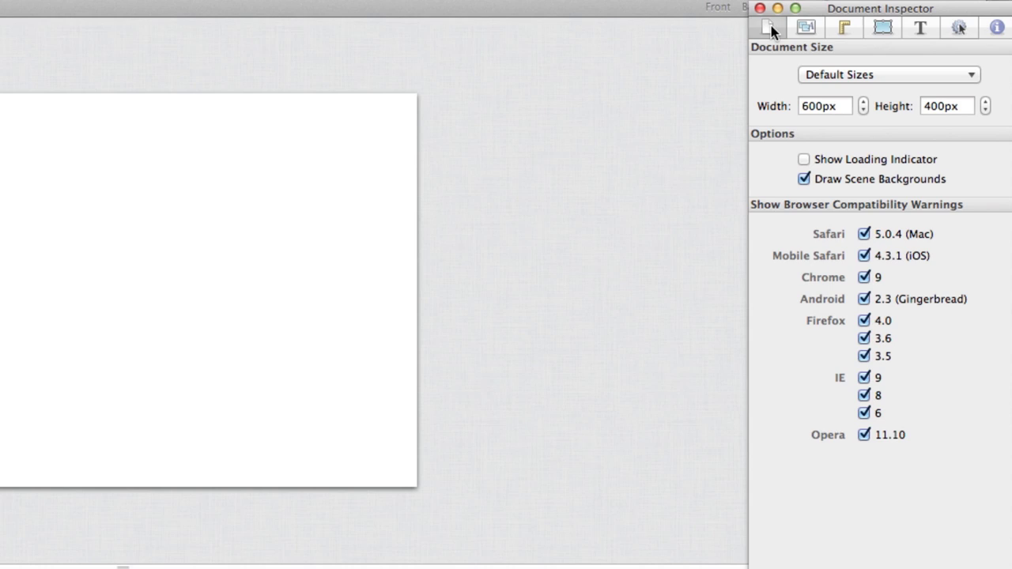
click(929, 73)
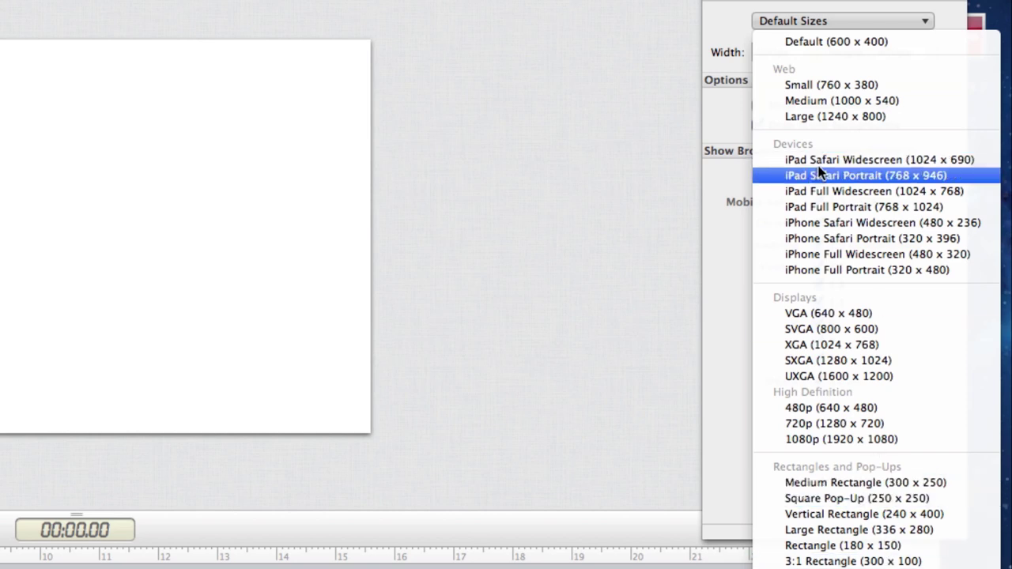
click(913, 162)
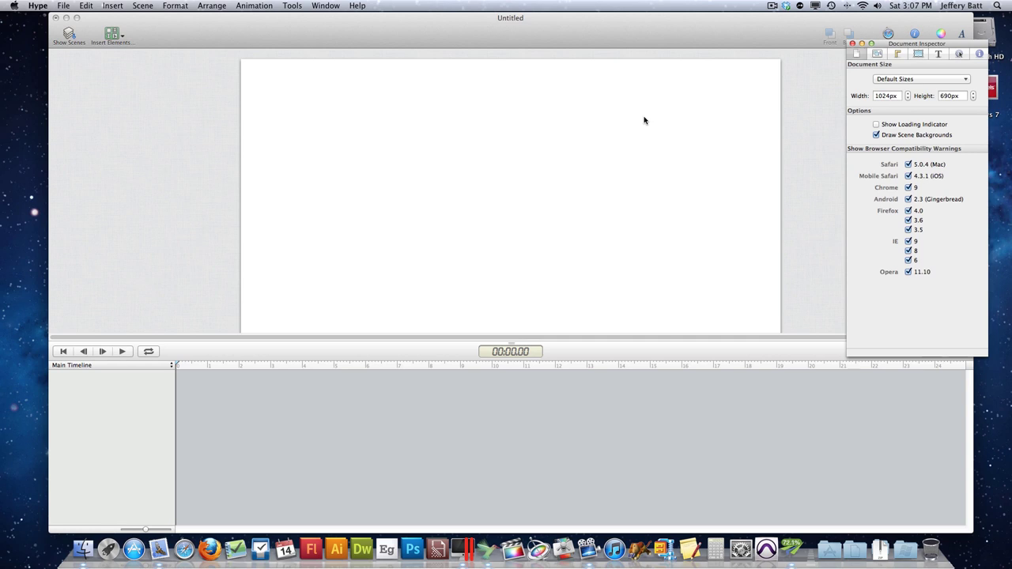
Step: Move the Document Inspector clear of the canvas and shrink the timeline area until the whole scene fits in view
drag(905, 46, 927, 32)
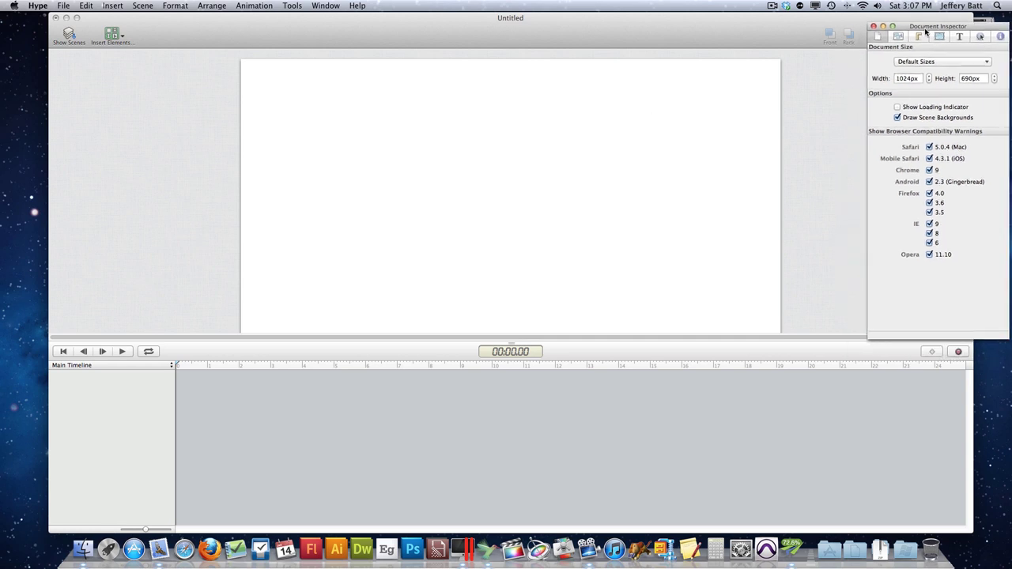
click(476, 378)
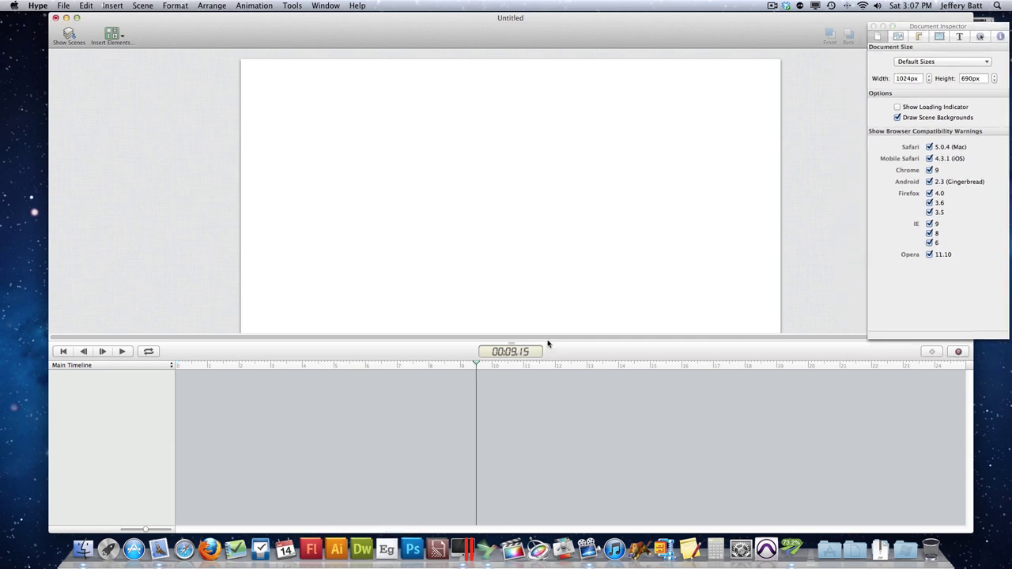
drag(552, 341, 559, 422)
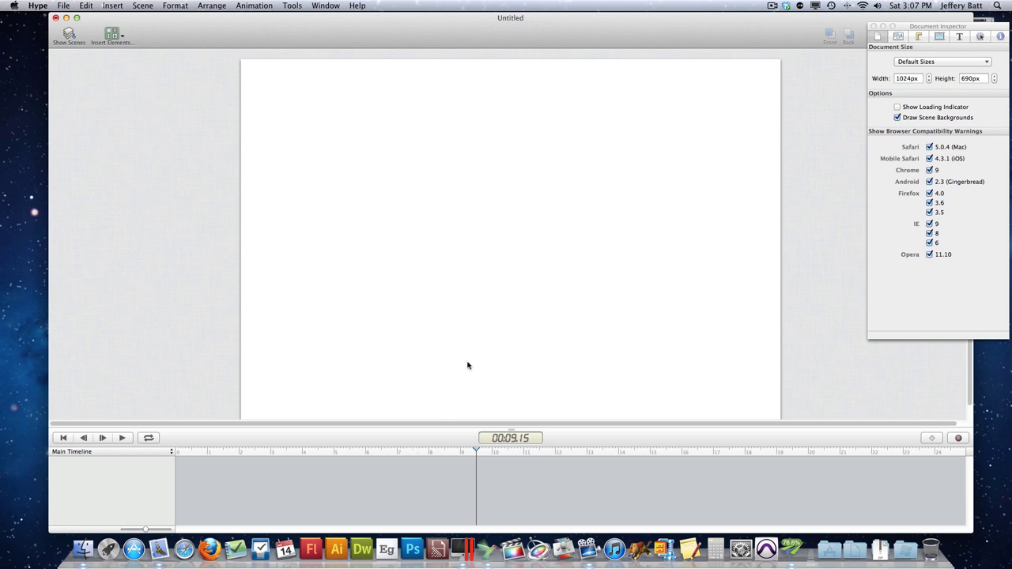
drag(437, 429, 439, 437)
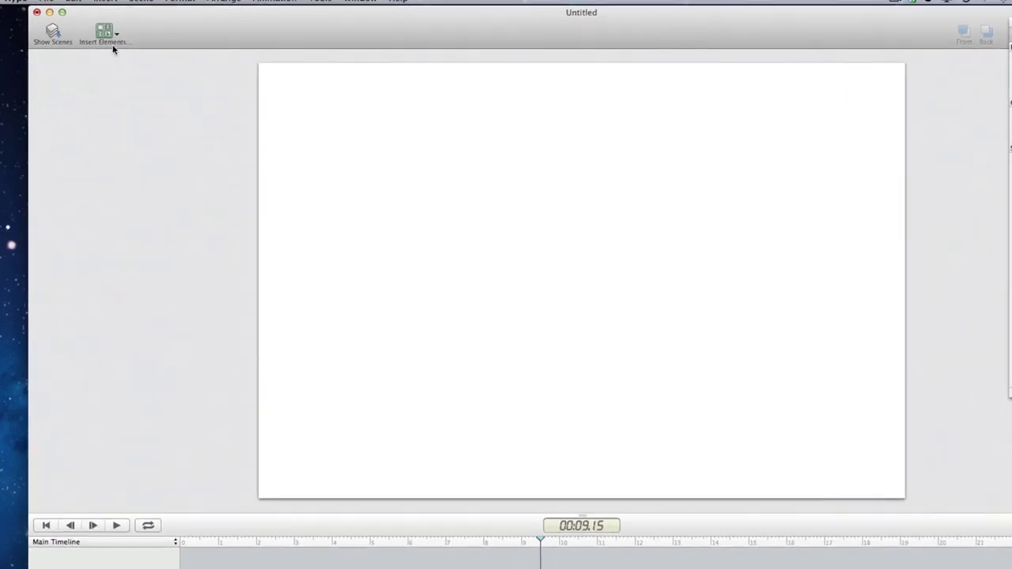
Step: Insert a box near the scene's centre, move it slightly upward and stretch it into a tall, narrow rectangle
click(111, 33)
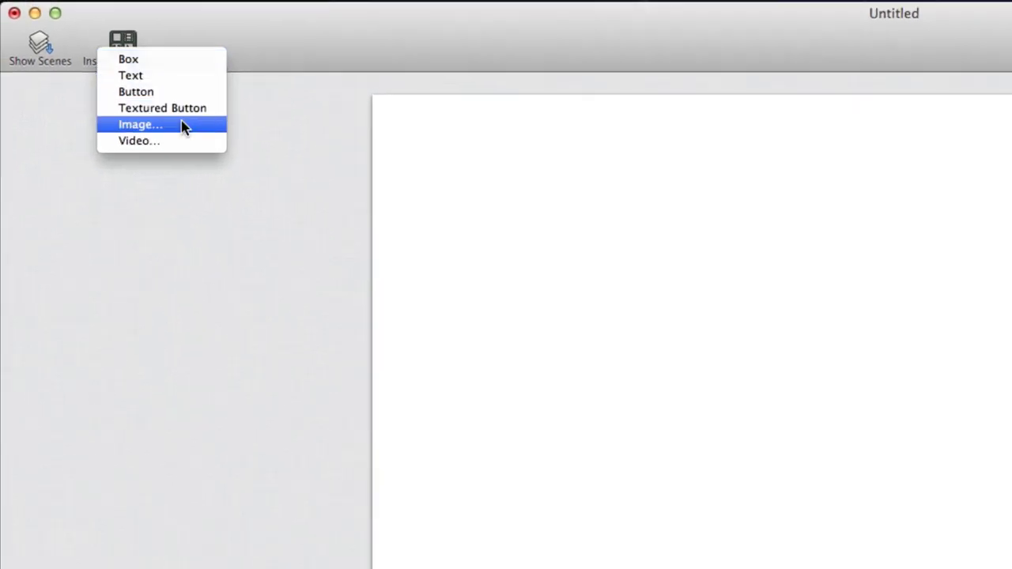
click(151, 64)
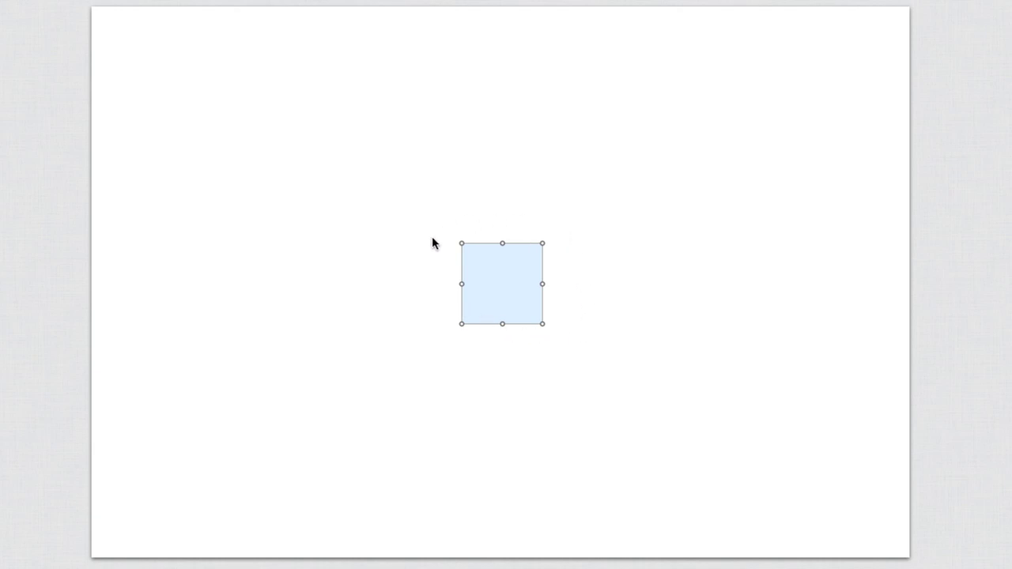
drag(520, 286, 526, 234)
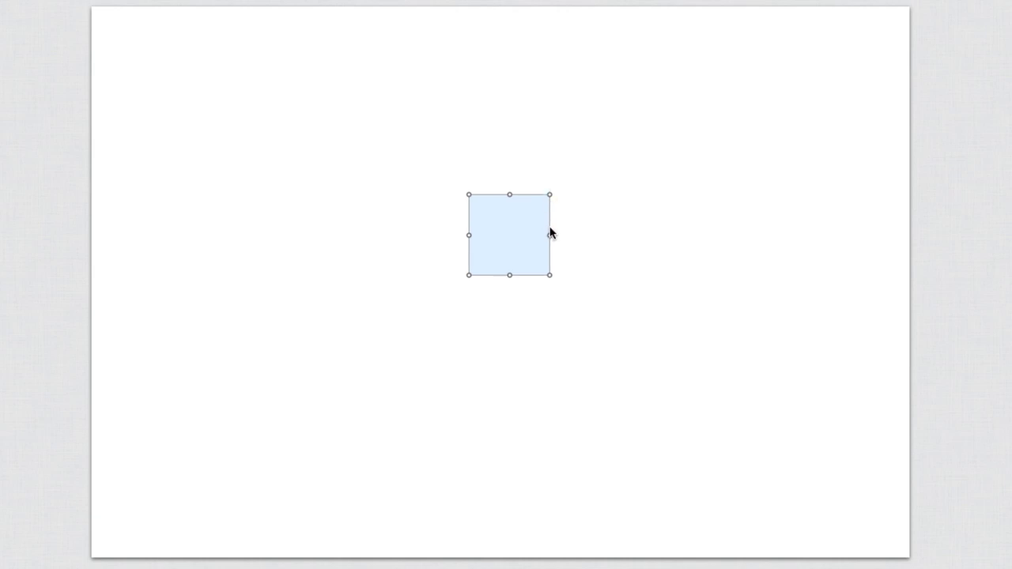
drag(550, 273, 589, 471)
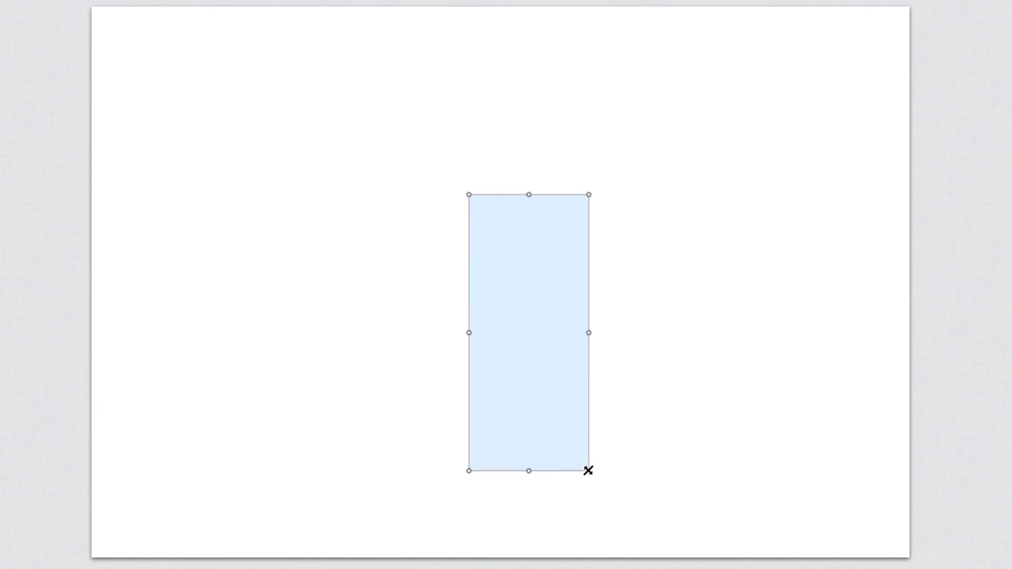
Step: Move the box to the scene's upper-left corner, stretch it to full scene height and widen it into a sidebar
drag(525, 267, 165, 84)
drag(210, 281, 245, 554)
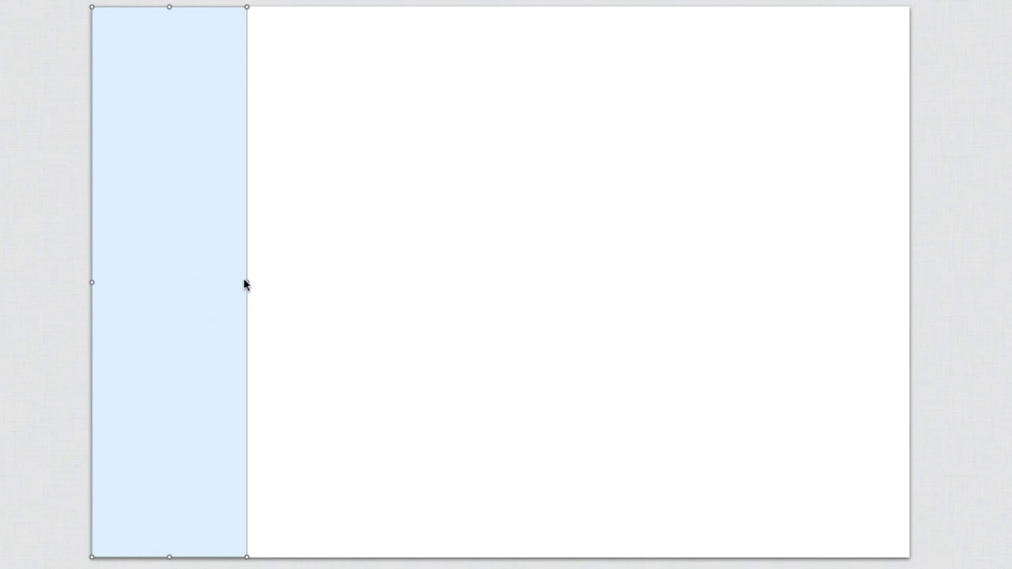
drag(247, 283, 260, 281)
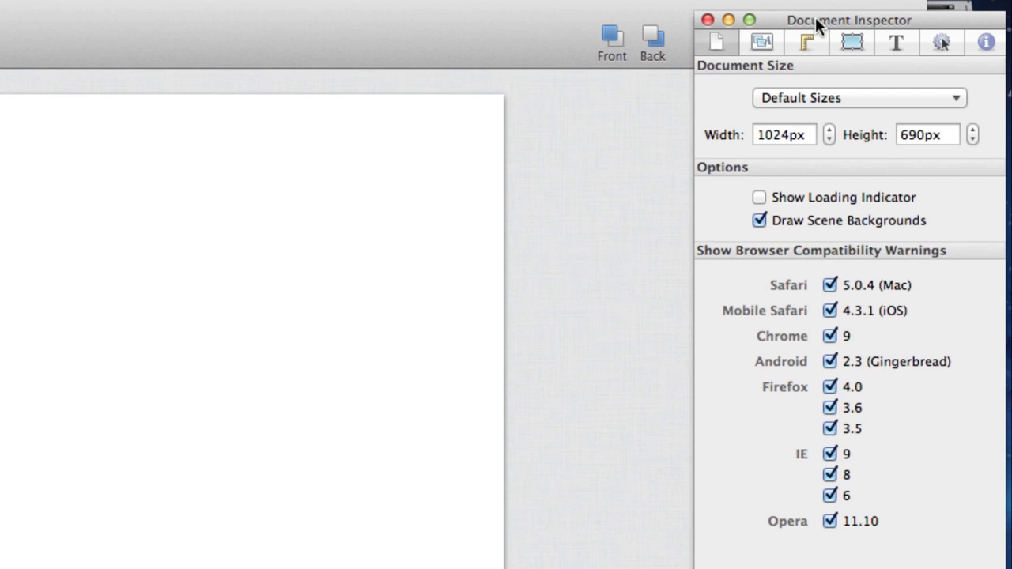
Step: Give the sidebar box a solid, slightly darkened light green fill, keeping Color as its fill style
click(861, 48)
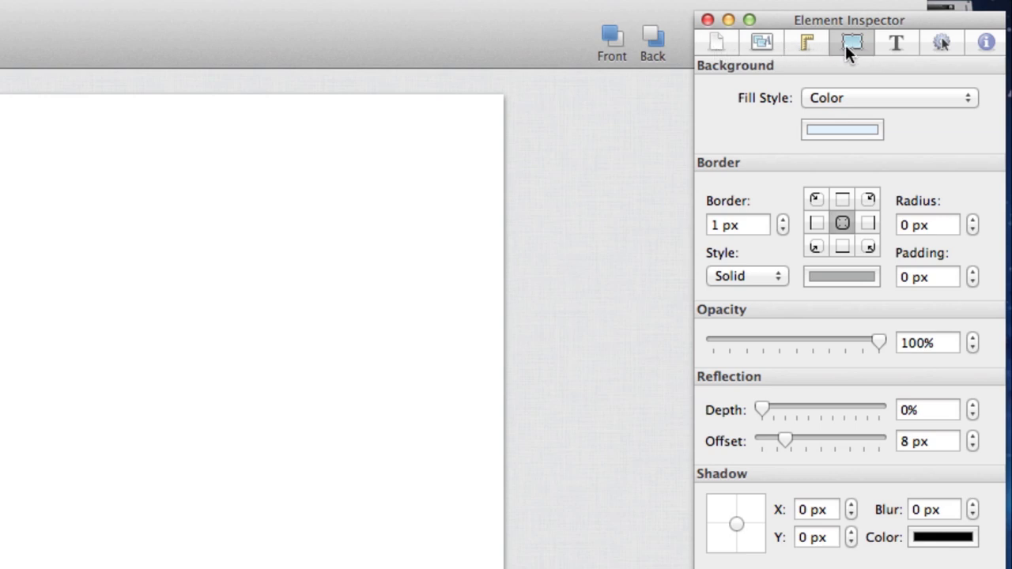
click(845, 98)
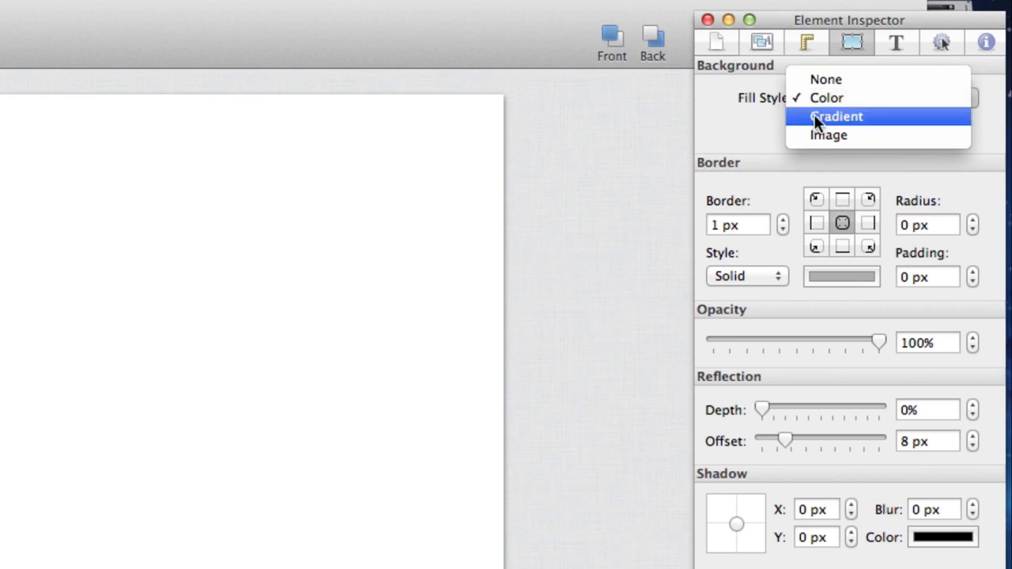
click(760, 123)
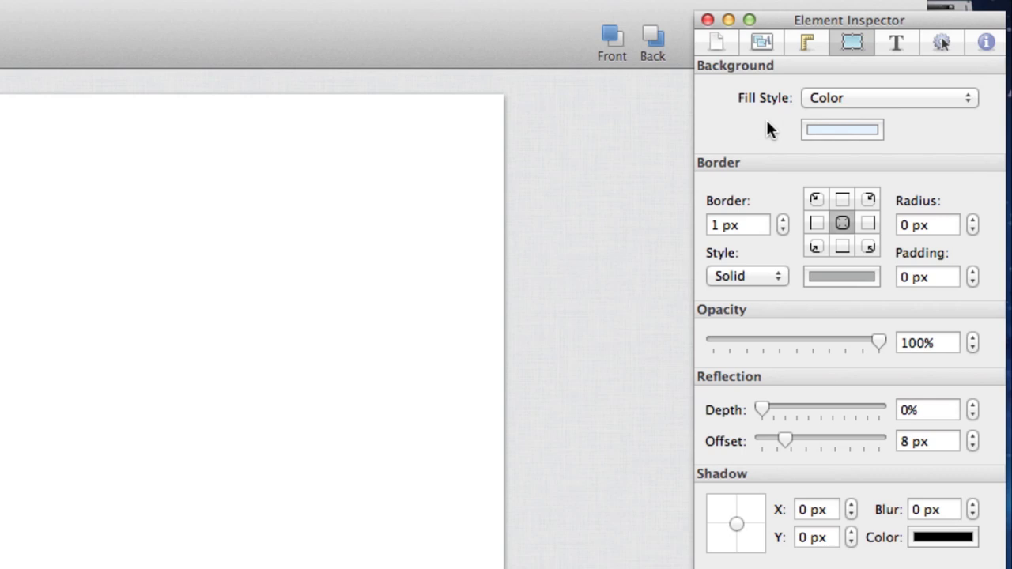
click(857, 131)
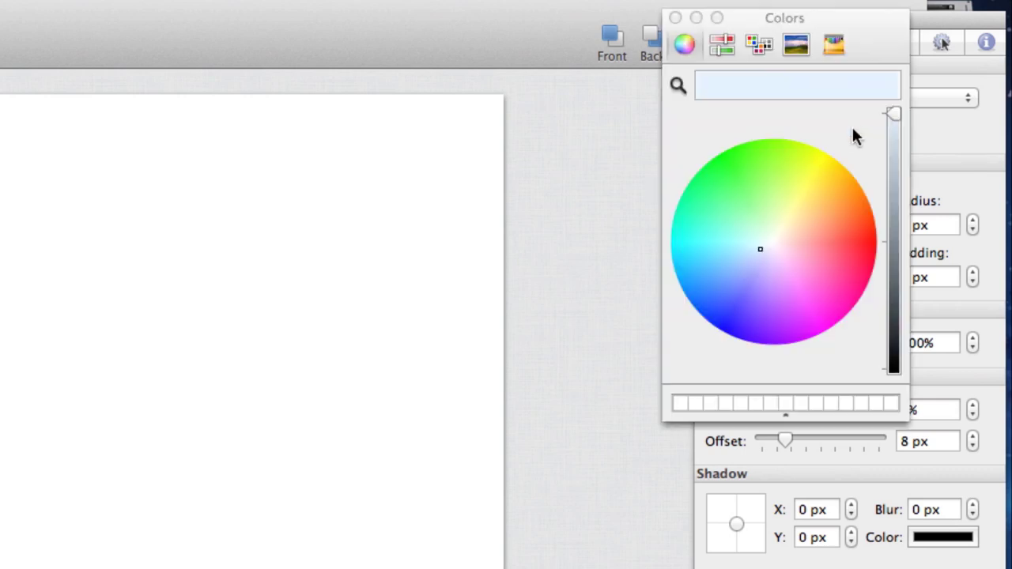
click(777, 206)
drag(897, 116, 890, 150)
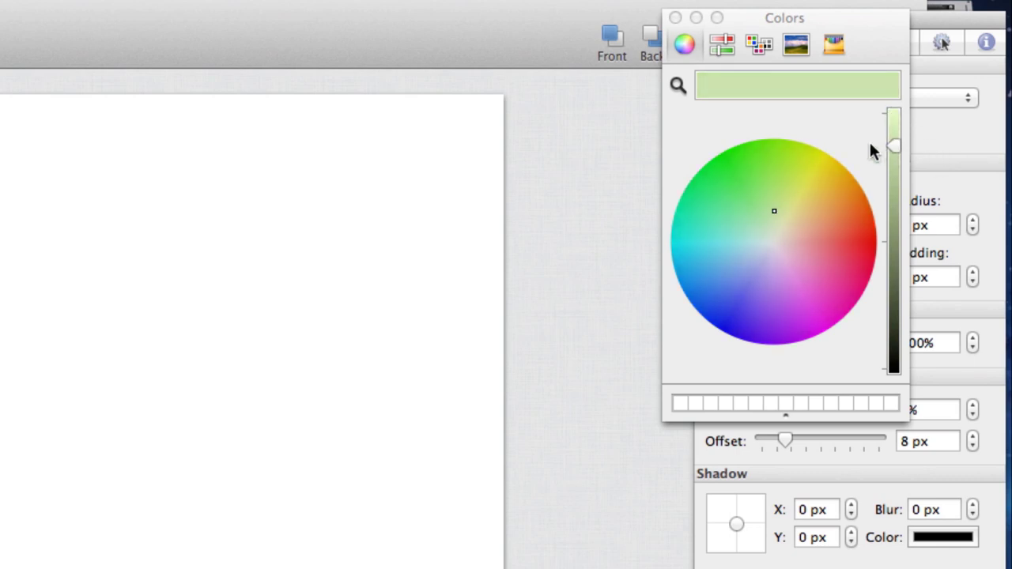
click(676, 17)
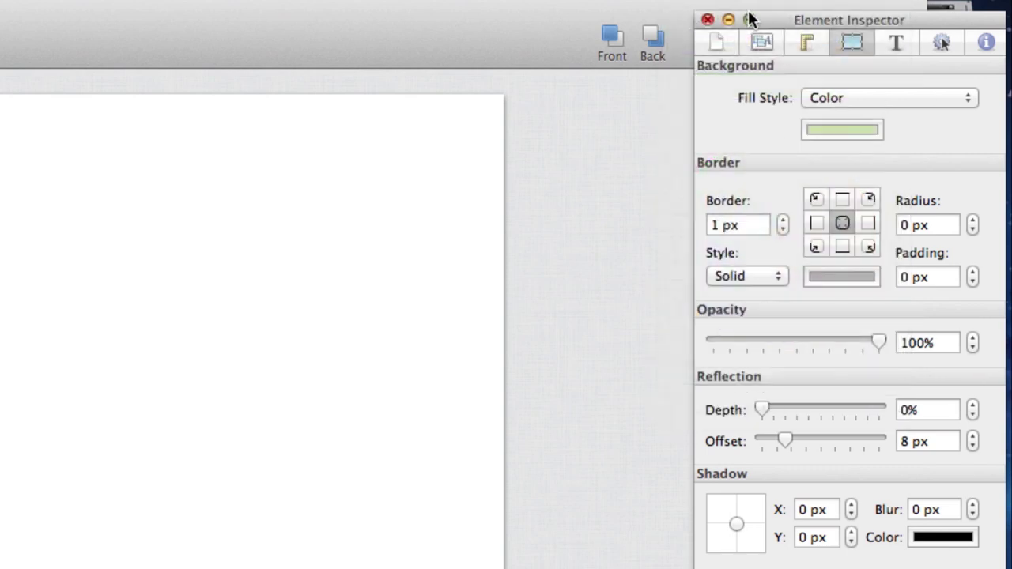
Step: Insert a second box, place it against the green sidebar at the scene's top edge and enlarge it to fill the remaining area
click(163, 230)
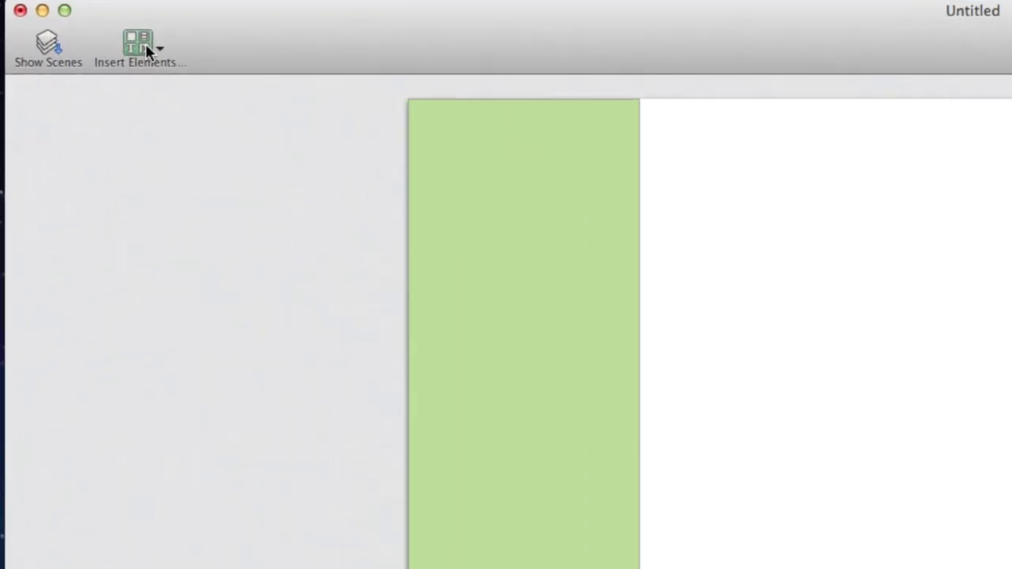
click(147, 48)
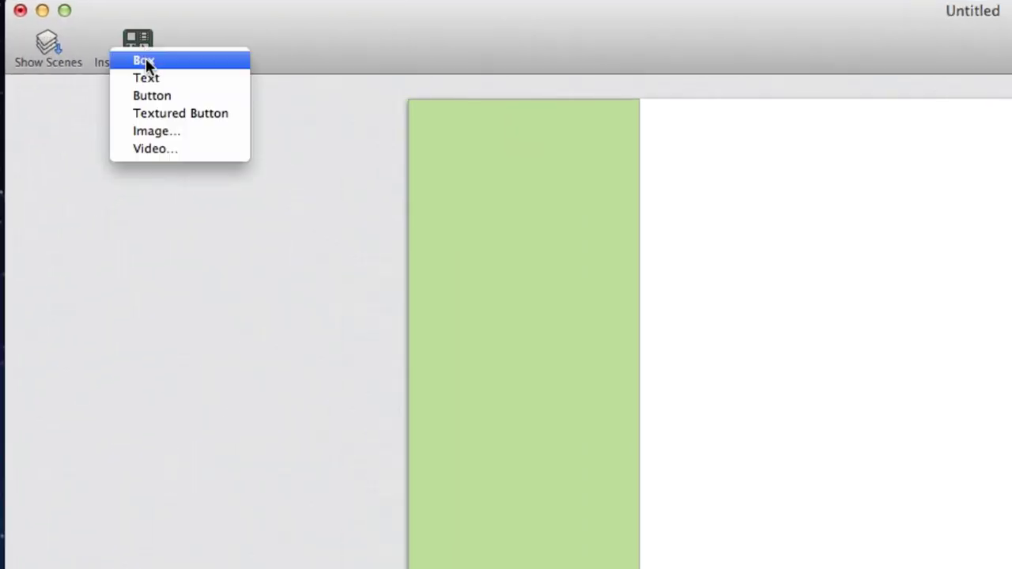
click(154, 61)
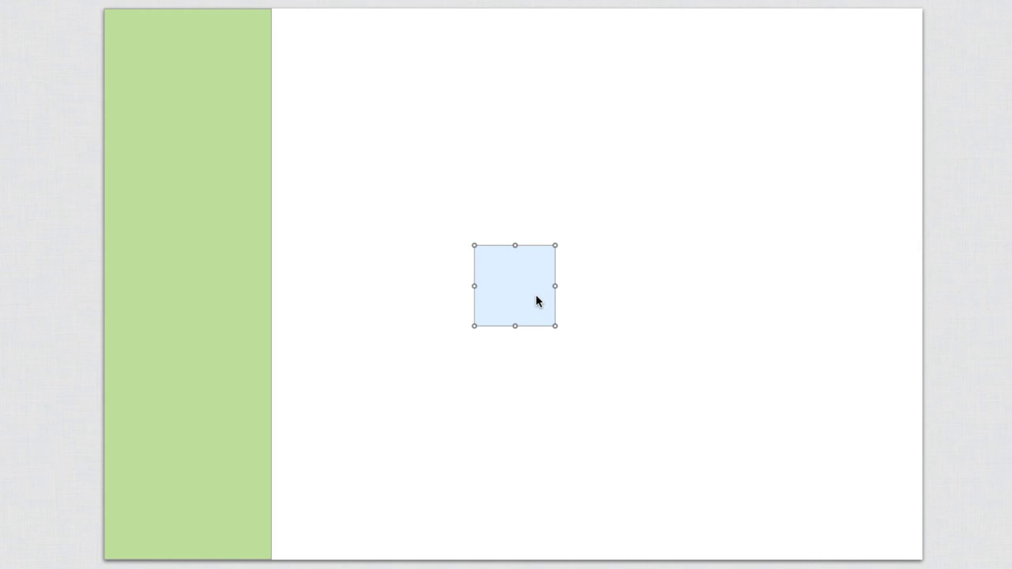
drag(535, 301, 331, 66)
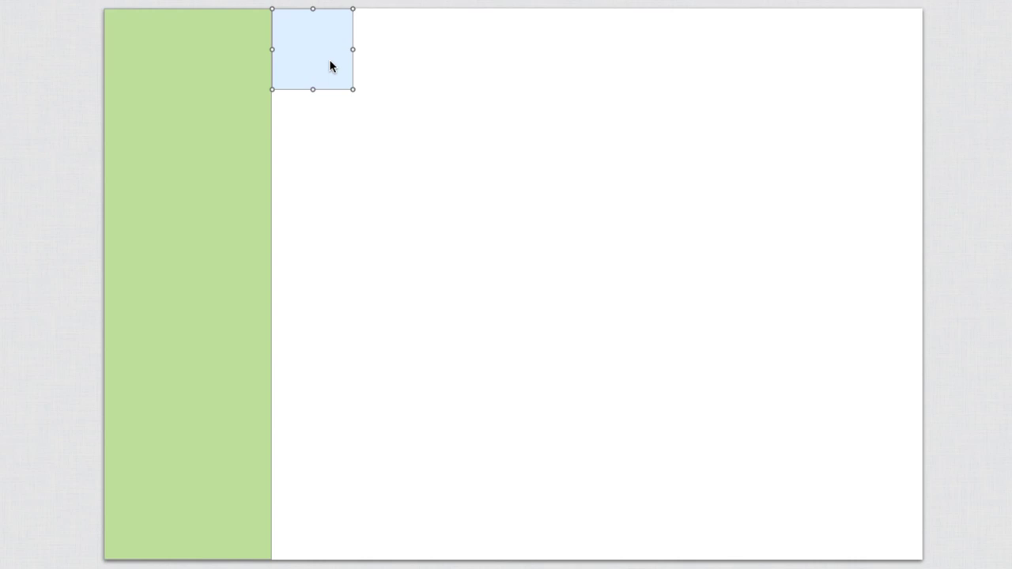
drag(357, 94, 923, 547)
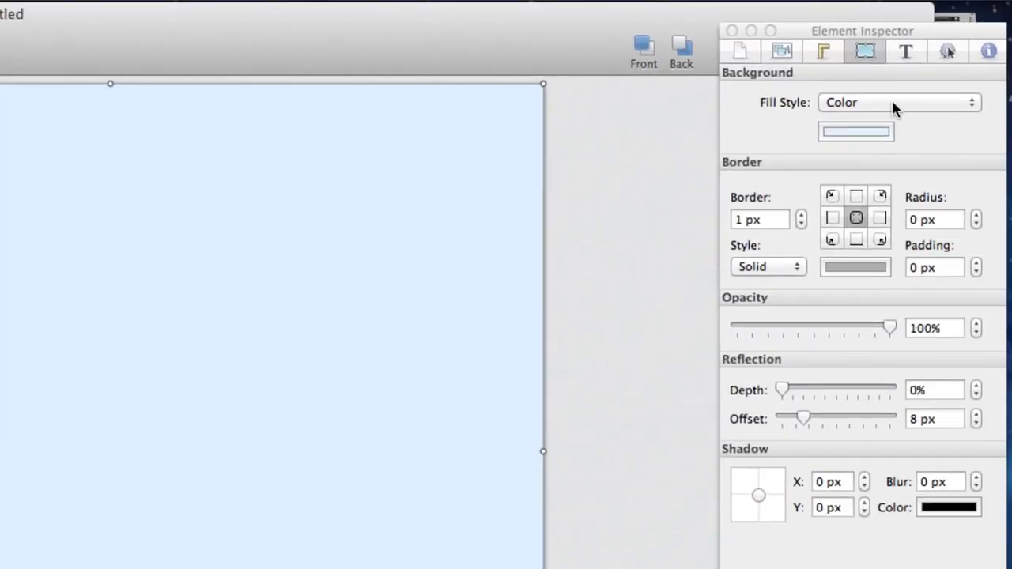
Step: Change the large box's fill style to Gradient and make its first gradient colour white
click(841, 102)
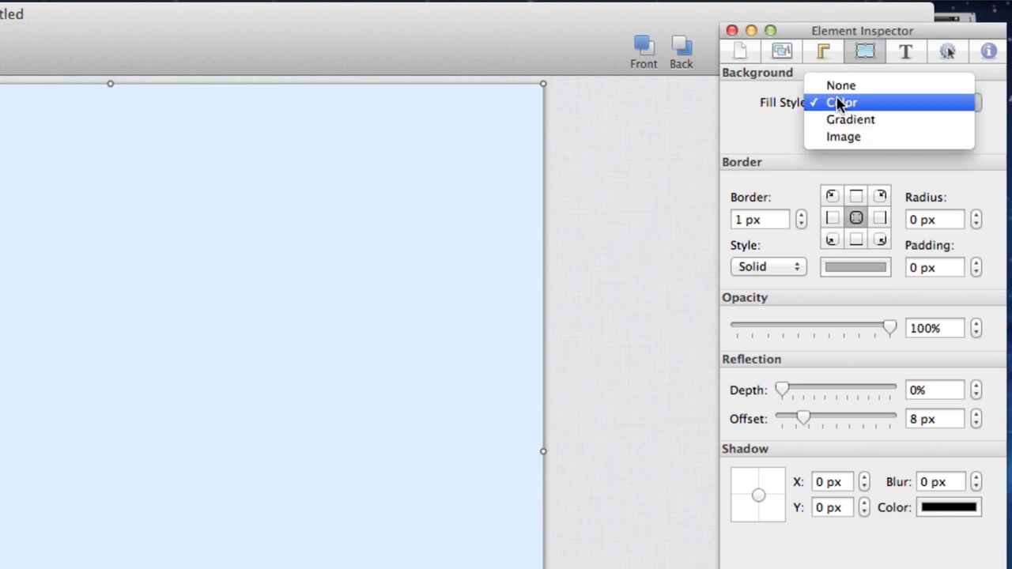
click(859, 119)
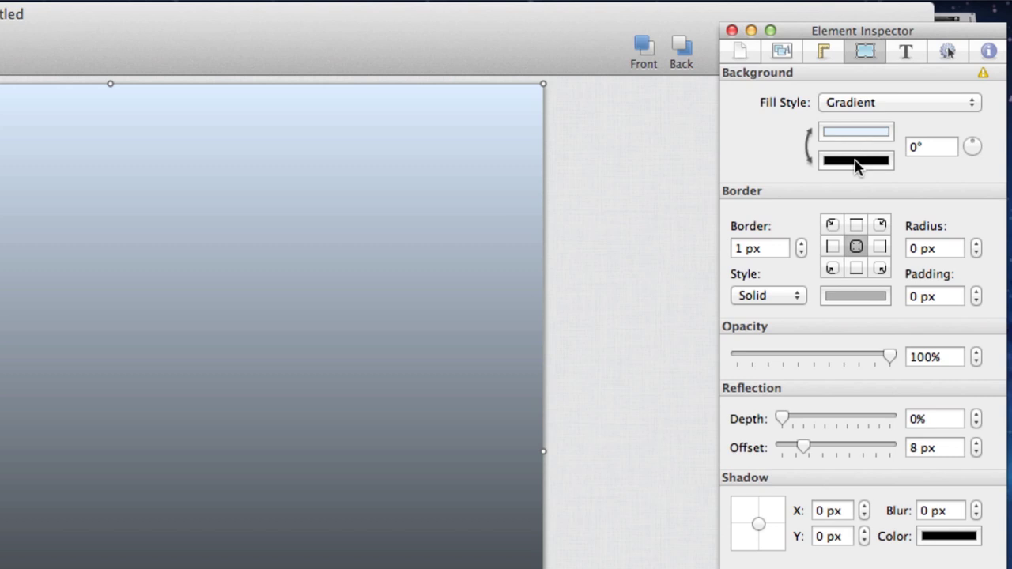
click(860, 134)
drag(854, 32, 809, 56)
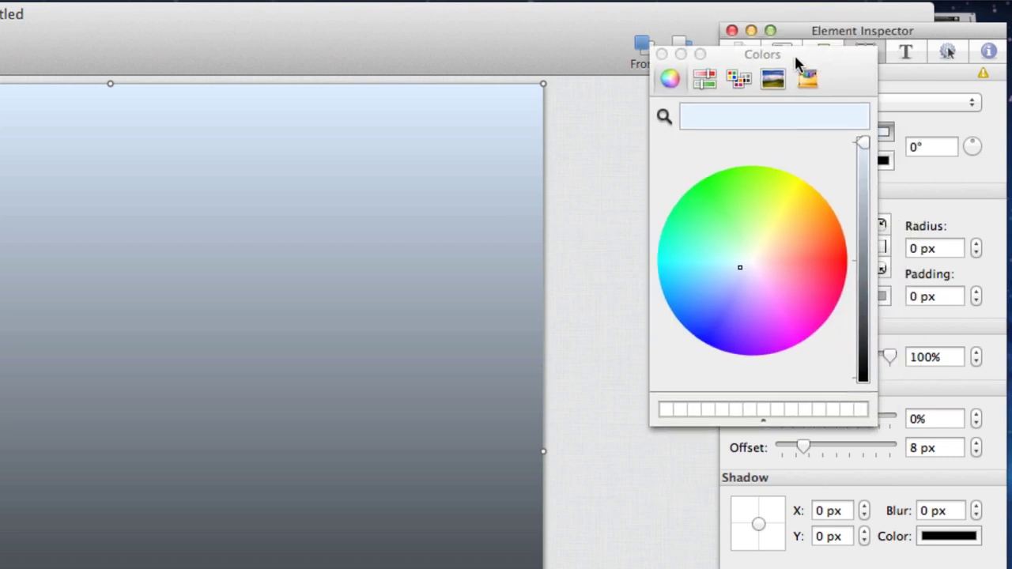
click(751, 263)
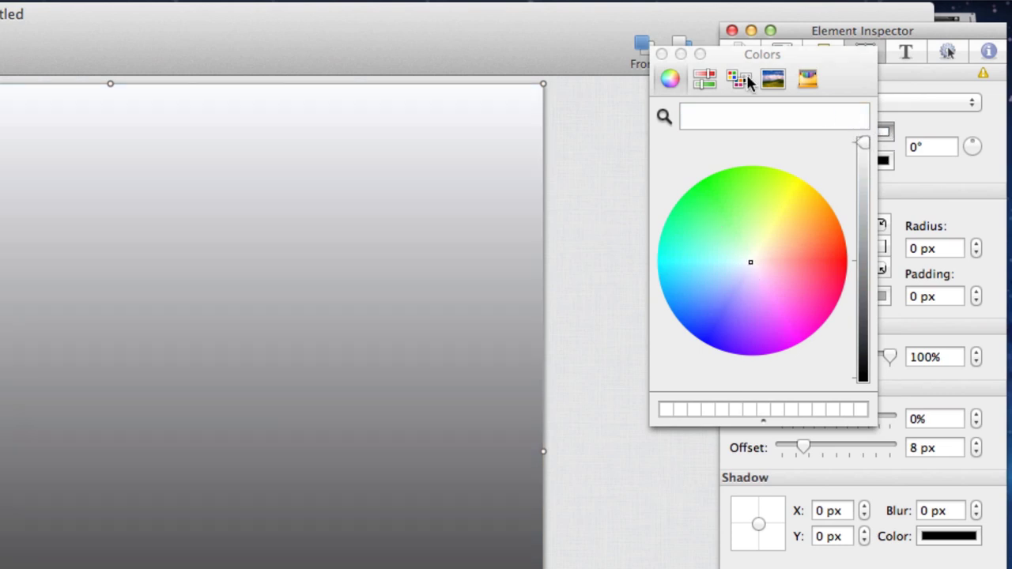
click(661, 54)
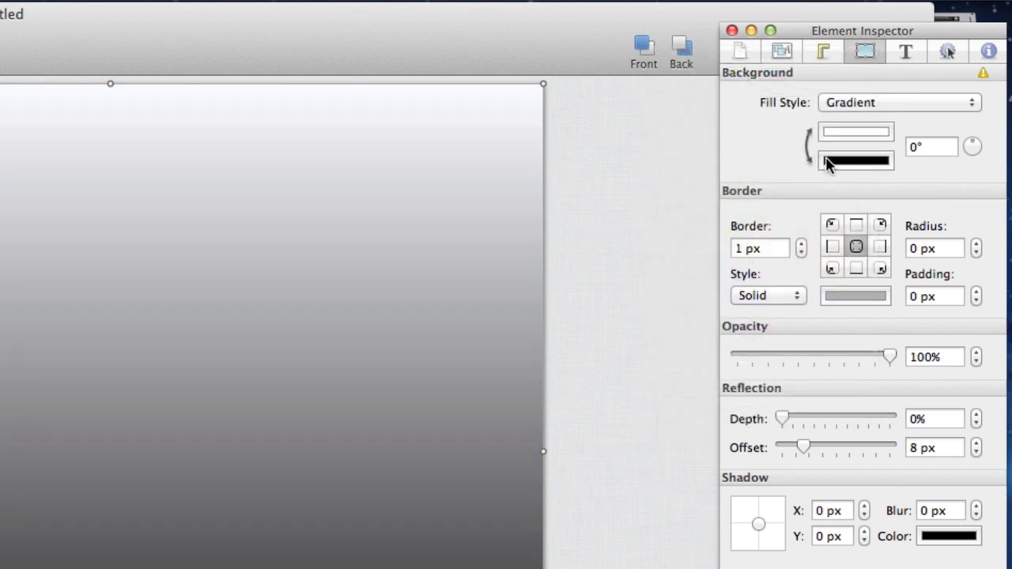
Step: Set the large box's second gradient colour to light grey
click(850, 162)
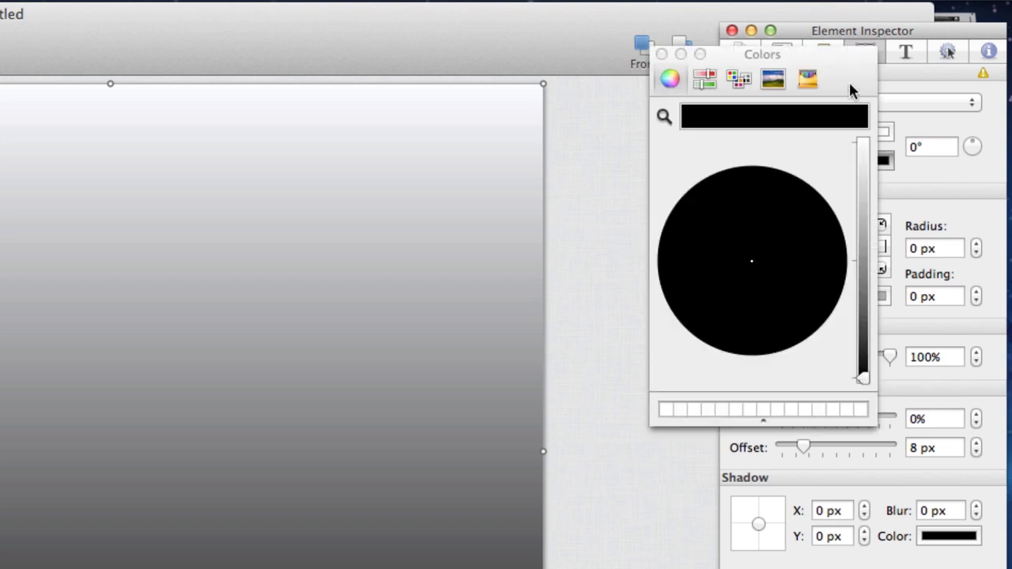
drag(848, 62, 831, 97)
mouse_move(846, 224)
mouse_down()
mouse_move(849, 203)
mouse_move(846, 229)
mouse_move(847, 217)
mouse_up()
click(645, 89)
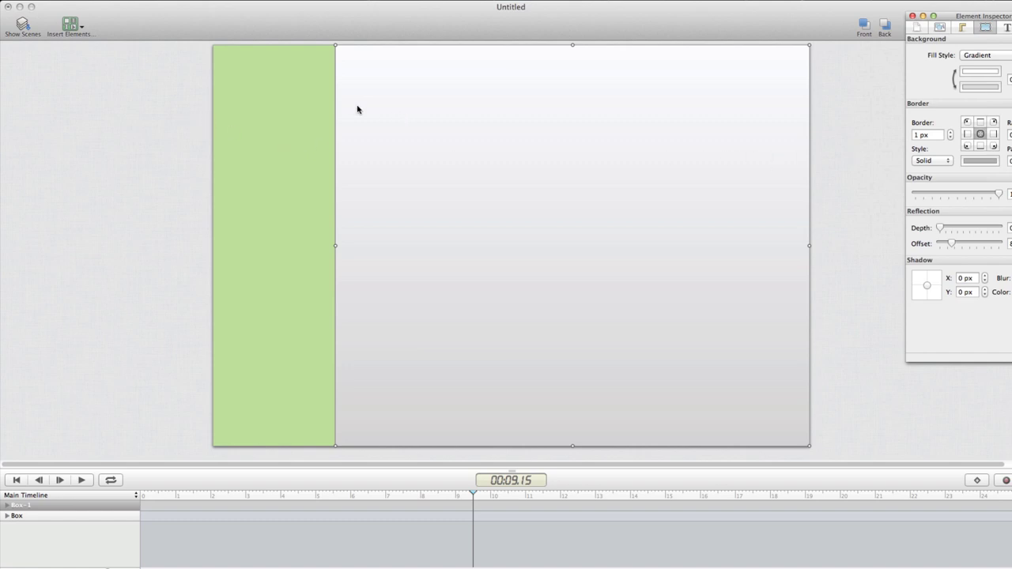
Step: Remove the outline of the large gradient box by setting its border to 0 px
click(337, 101)
click(323, 102)
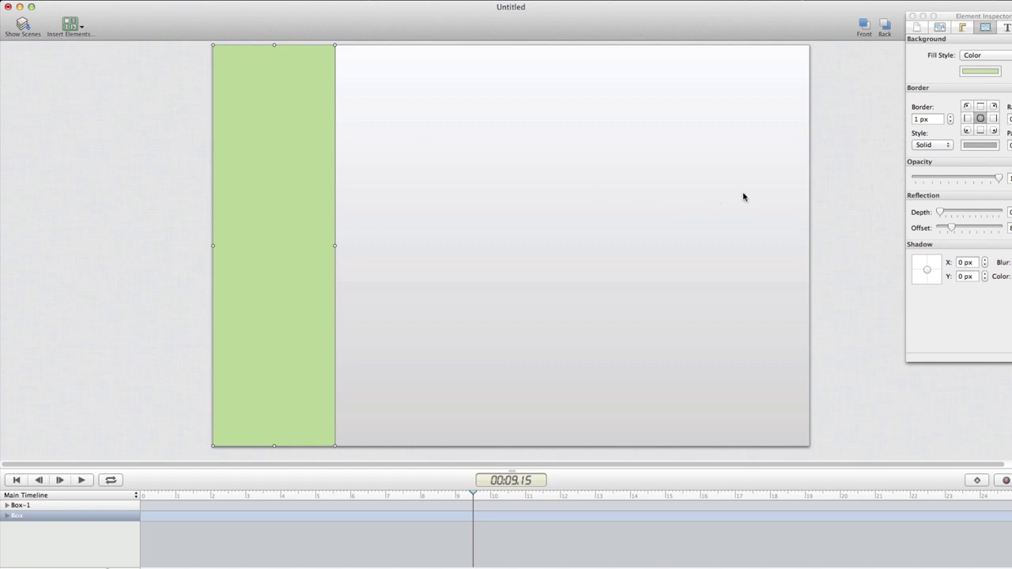
click(475, 151)
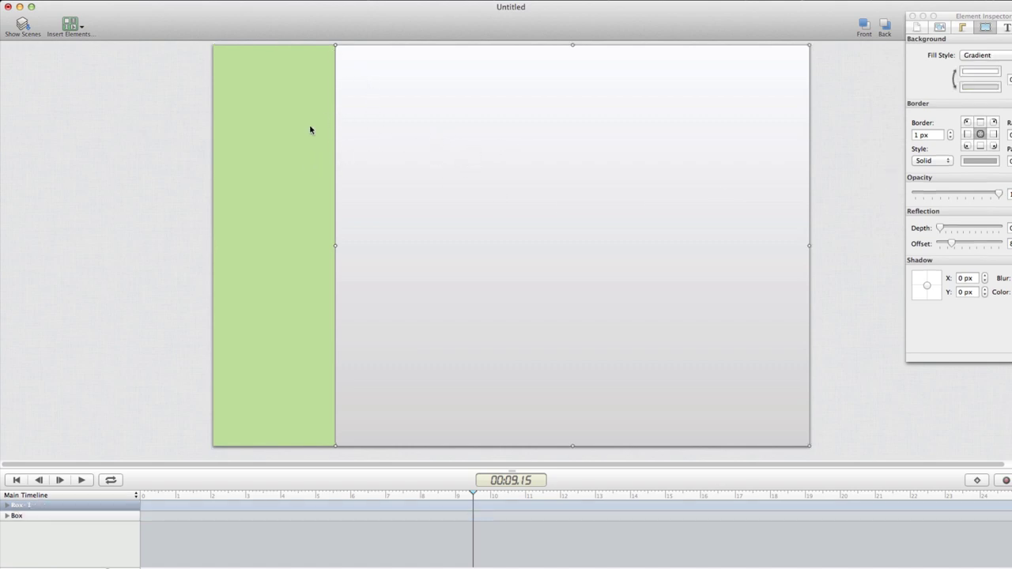
click(926, 90)
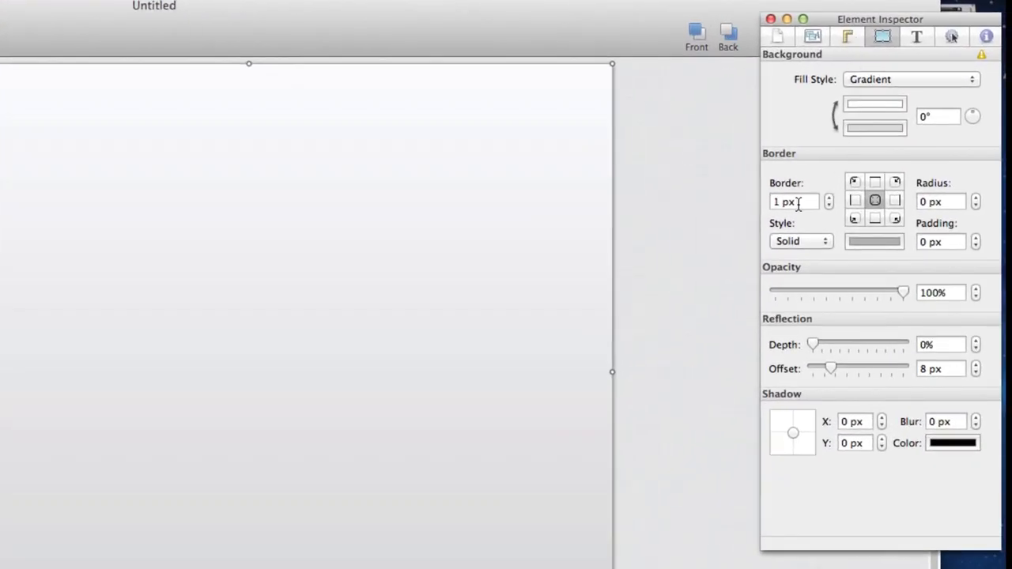
click(799, 204)
text(0)
key(Return)
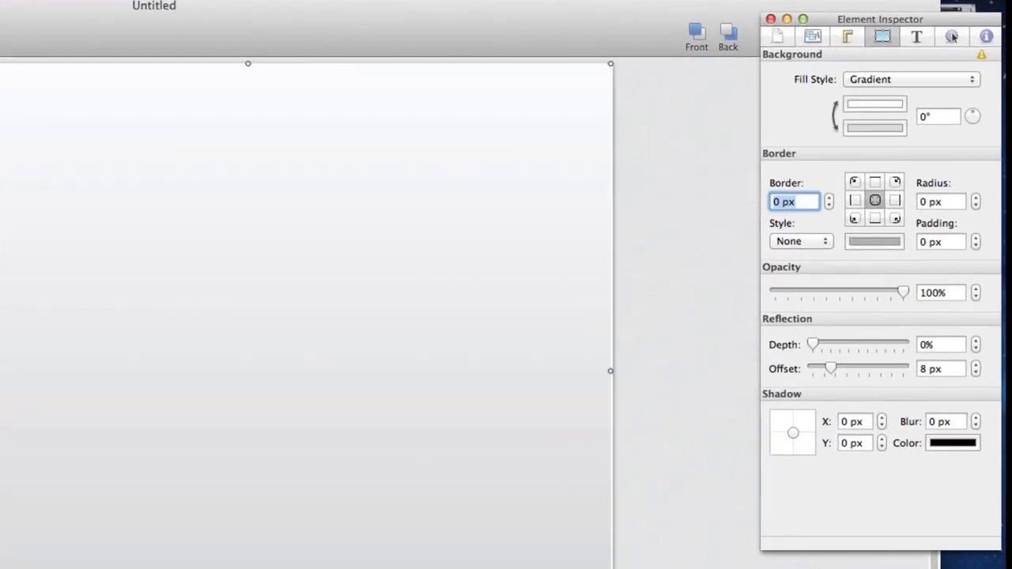
key(Escape)
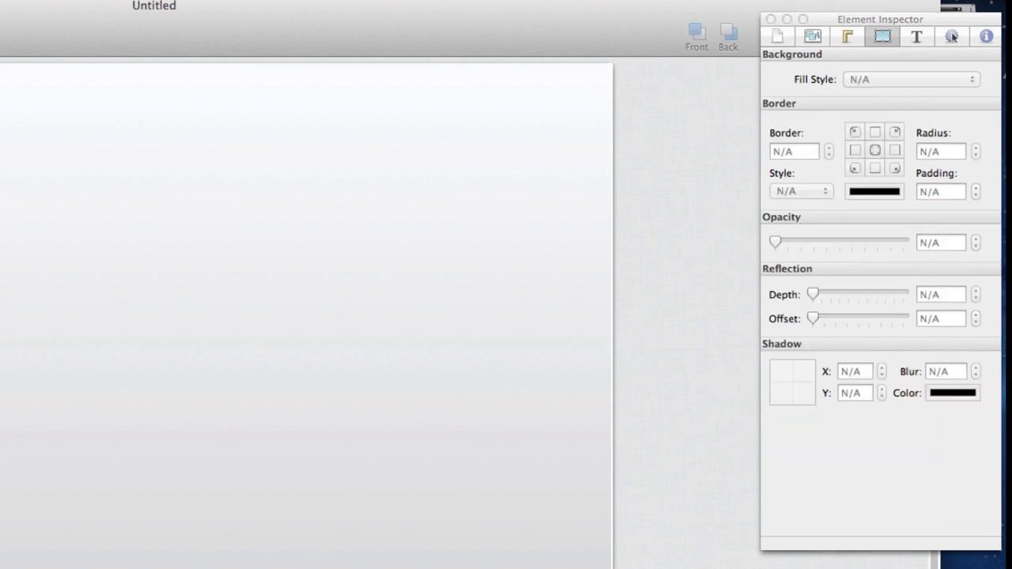
Step: Set the green sidebar's border to 0 px as well
key(super+z)
click(793, 178)
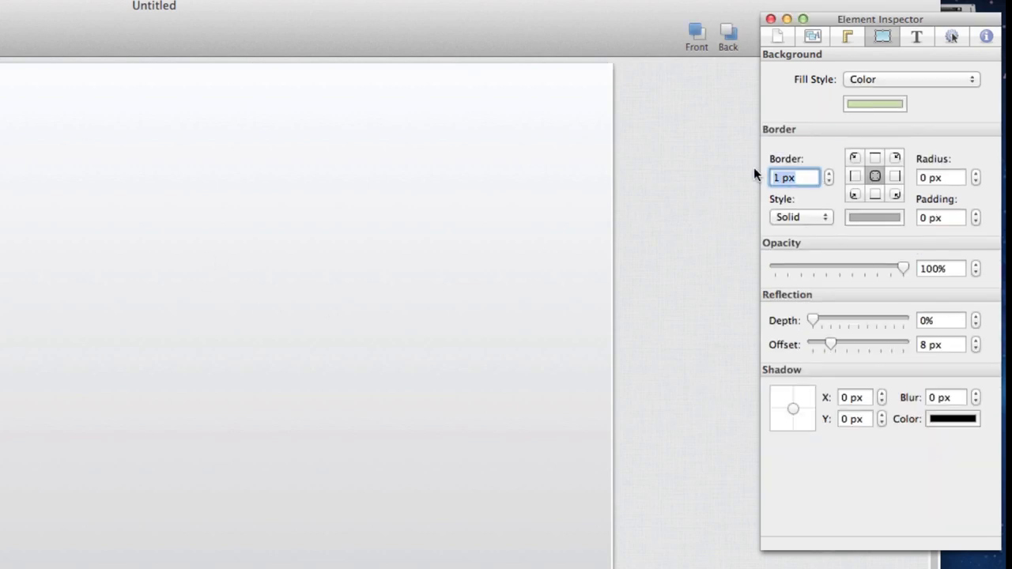
text(0)
key(Return)
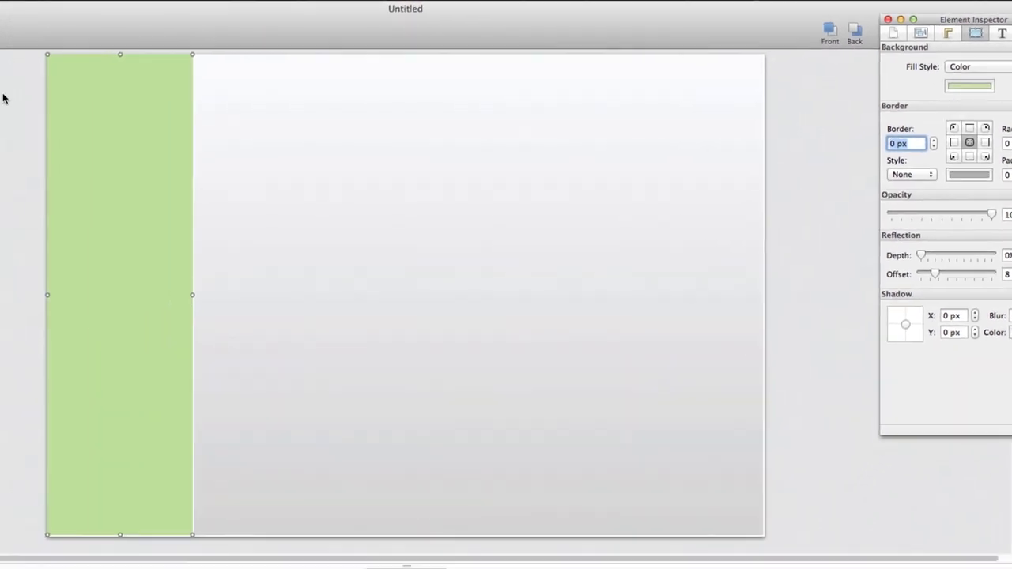
key(Escape)
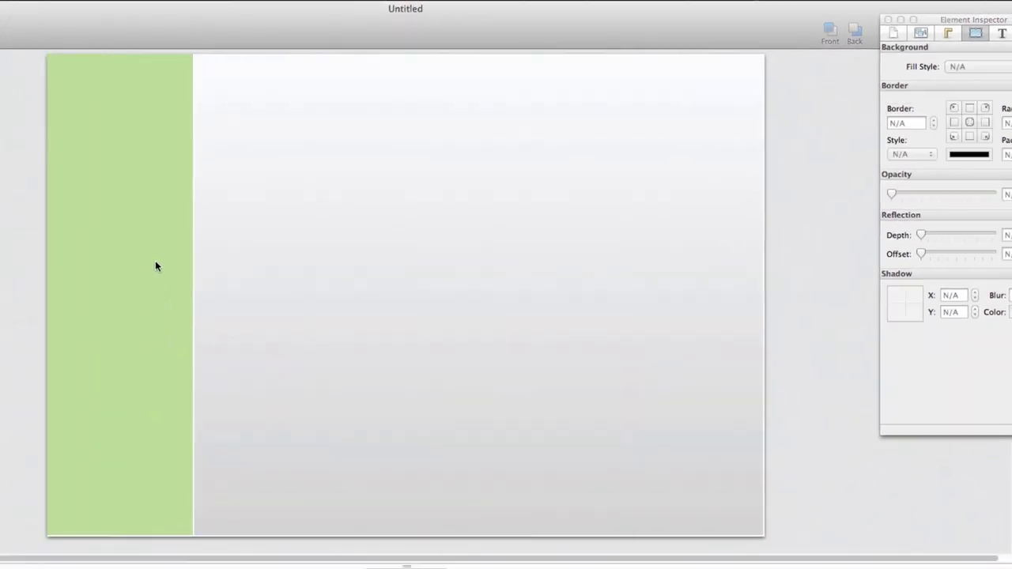
Step: Nudge the edges of the gradient box and green sidebar outward to close the gaps between them and at the scene's borders
click(283, 473)
drag(477, 535, 478, 536)
click(158, 391)
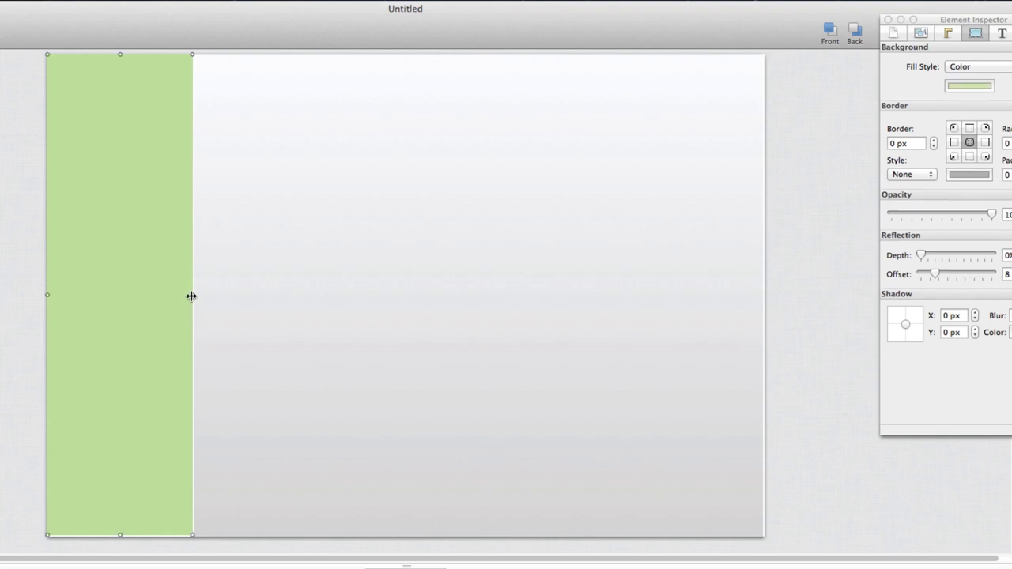
drag(191, 293, 194, 294)
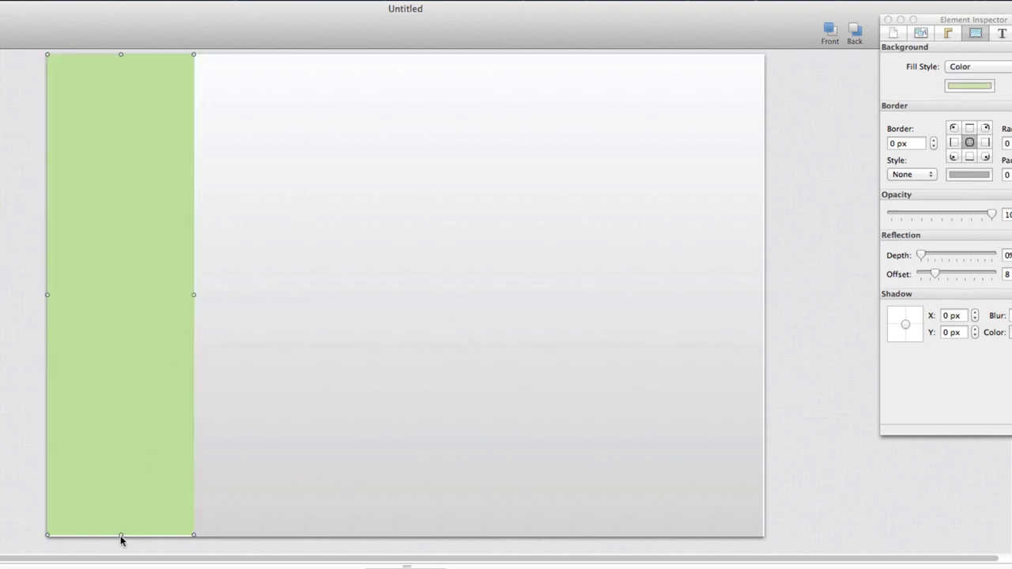
drag(122, 534, 122, 535)
click(21, 211)
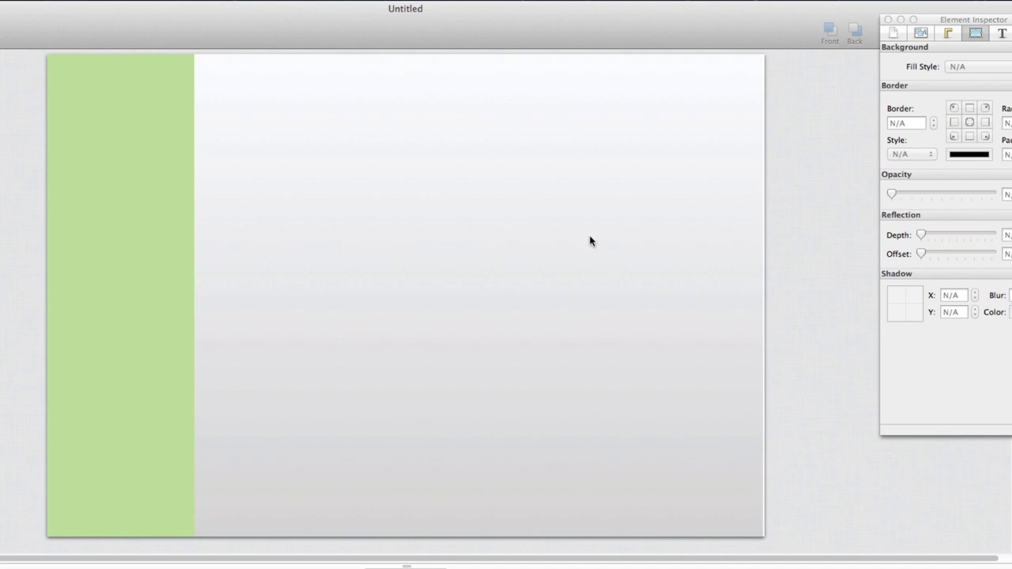
click(716, 250)
drag(762, 295, 764, 295)
key(Escape)
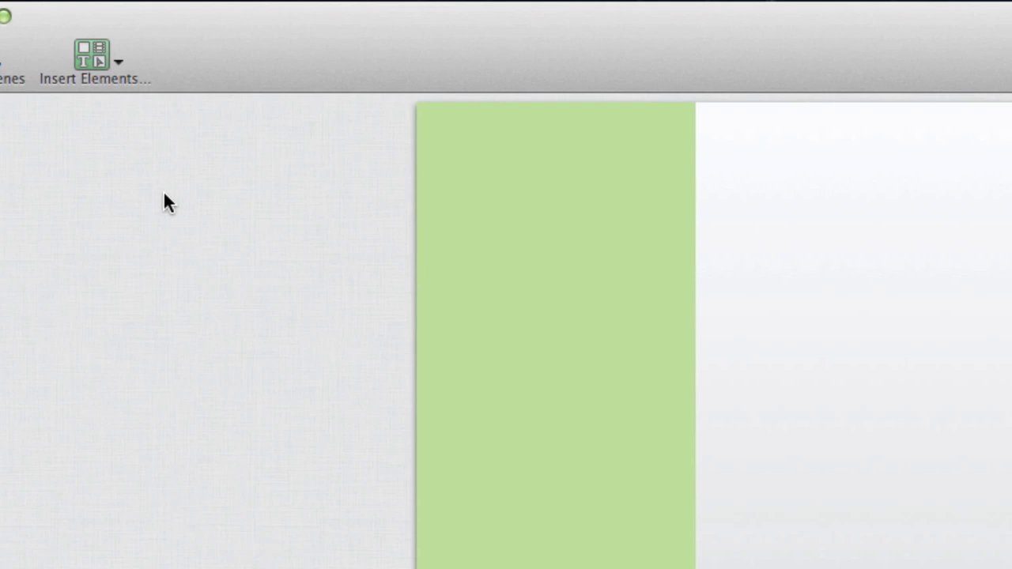
Step: Insert the images rose1, rose2.jpg, rose3 and rose4 from the Desktop's html5_Picture_Gallery images folder and move them off the green sidebar
click(93, 77)
click(279, 48)
click(109, 62)
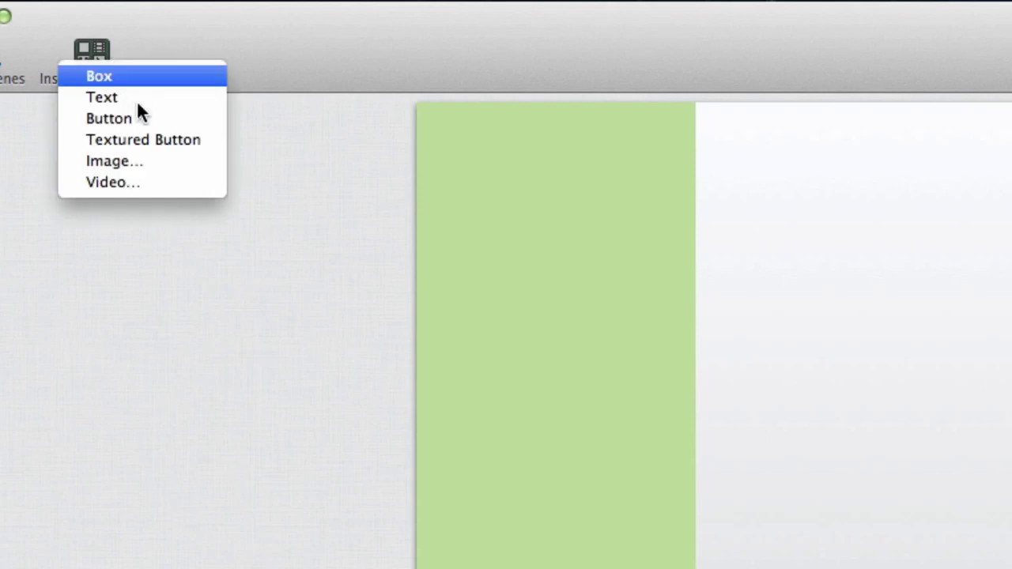
click(140, 160)
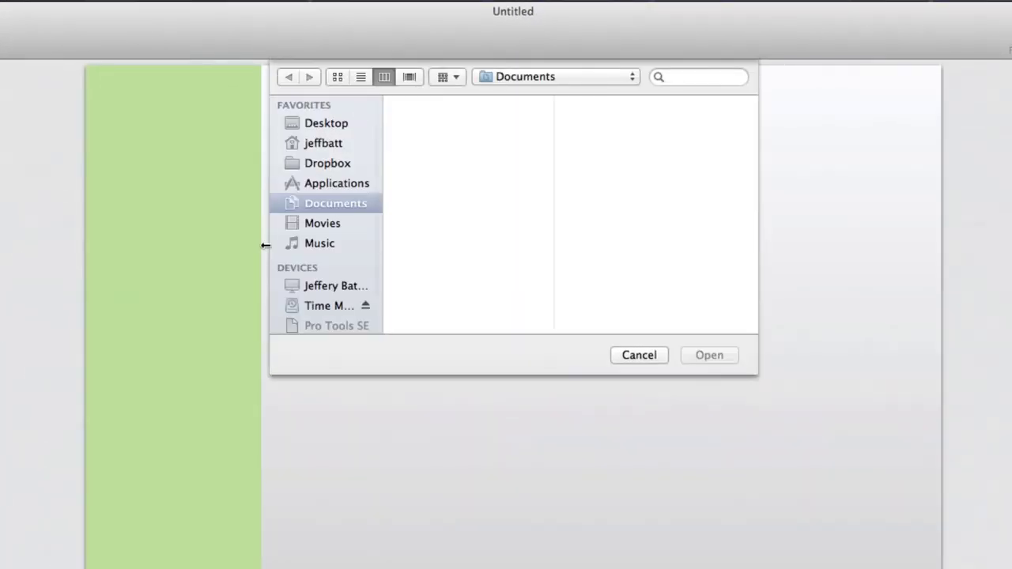
click(351, 125)
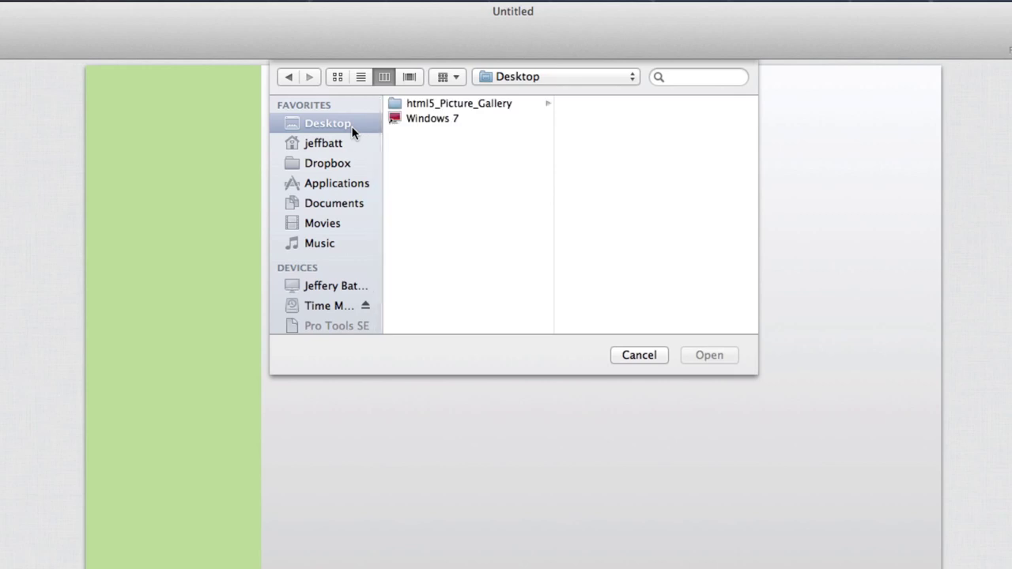
click(419, 103)
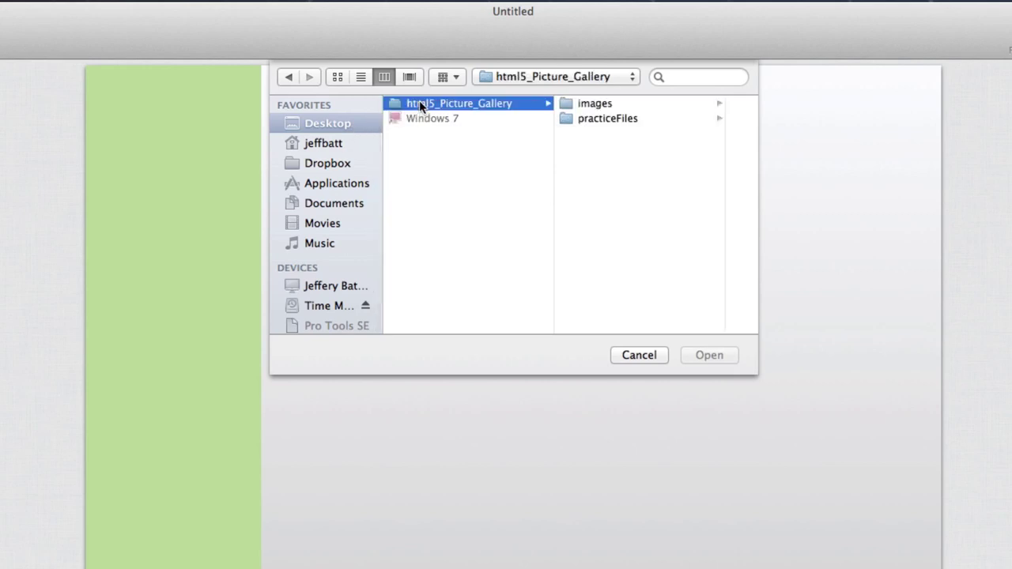
click(622, 103)
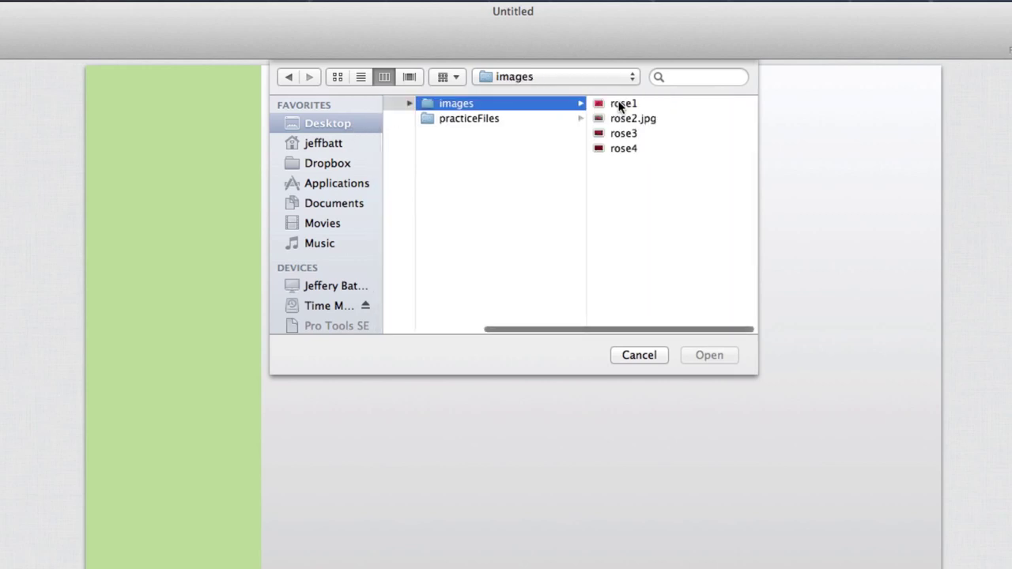
click(622, 104)
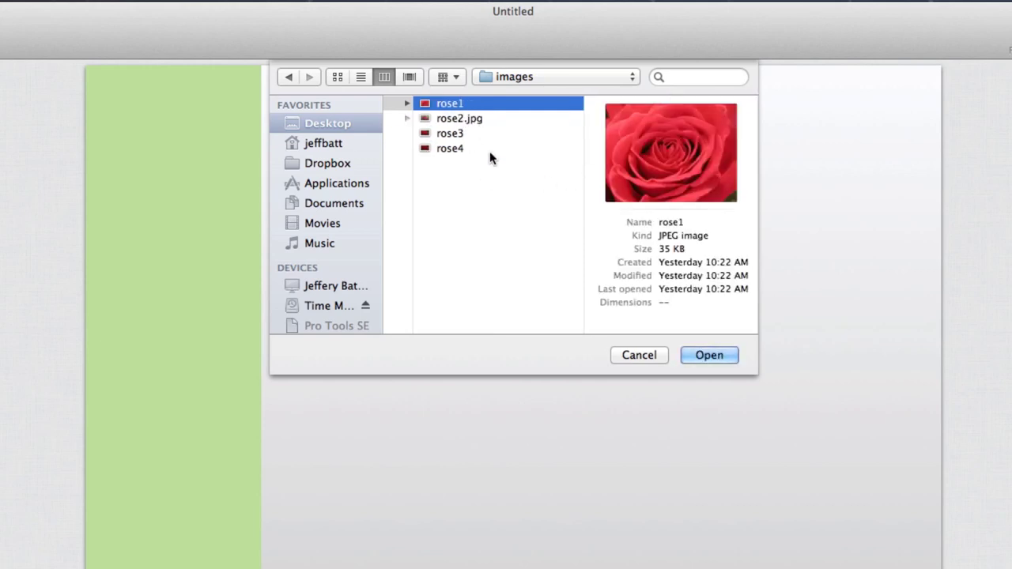
shift+click(494, 148)
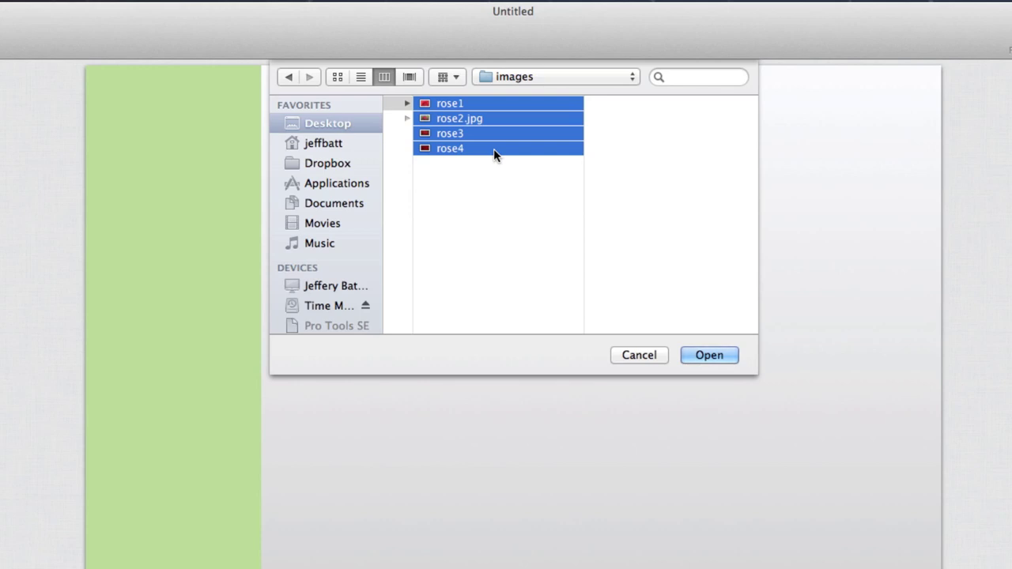
click(709, 355)
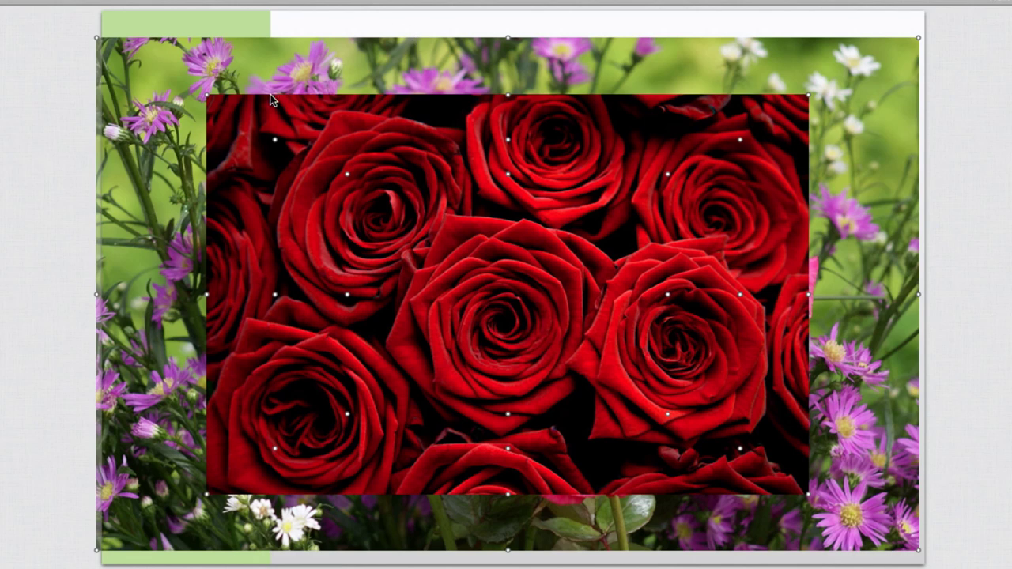
drag(176, 109, 380, 96)
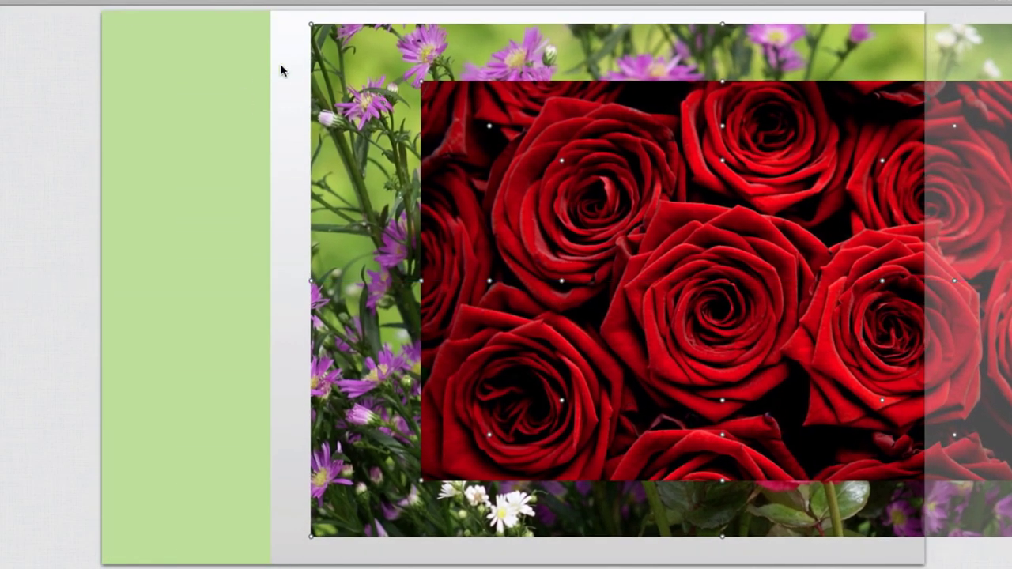
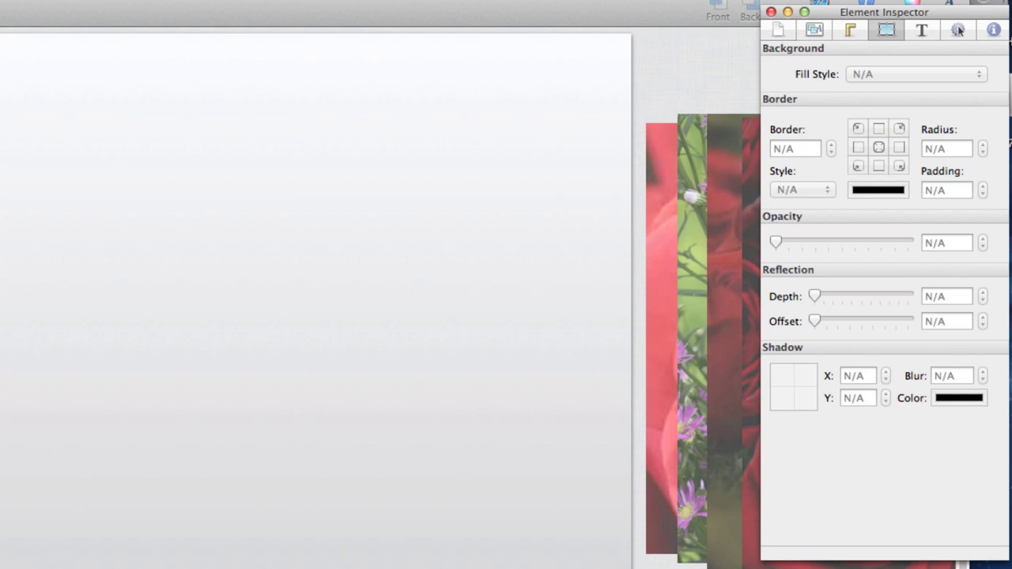
Step: Give the first rose thumbnail in the green sidebar a 3 px white border
click(797, 200)
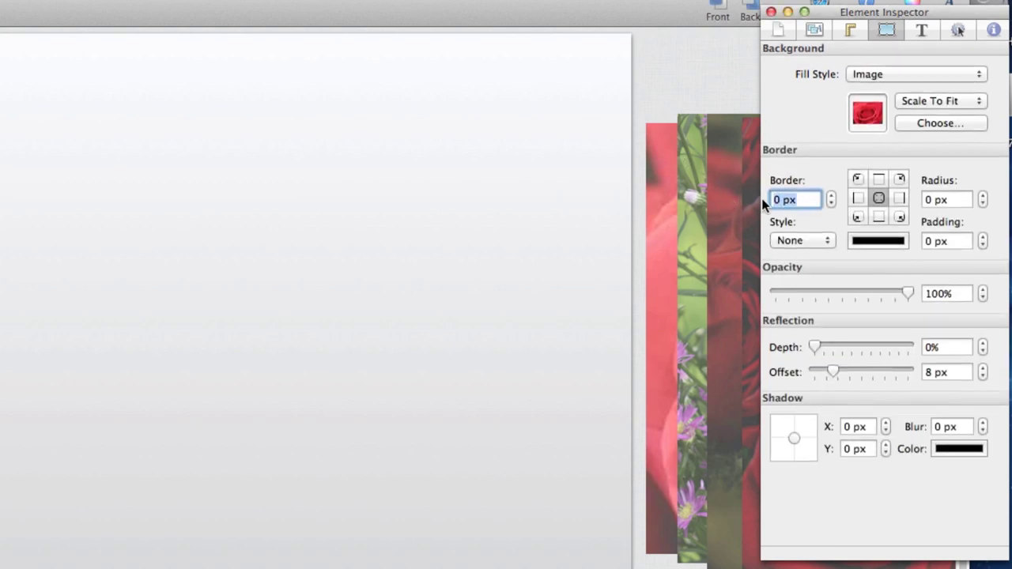
text(3)
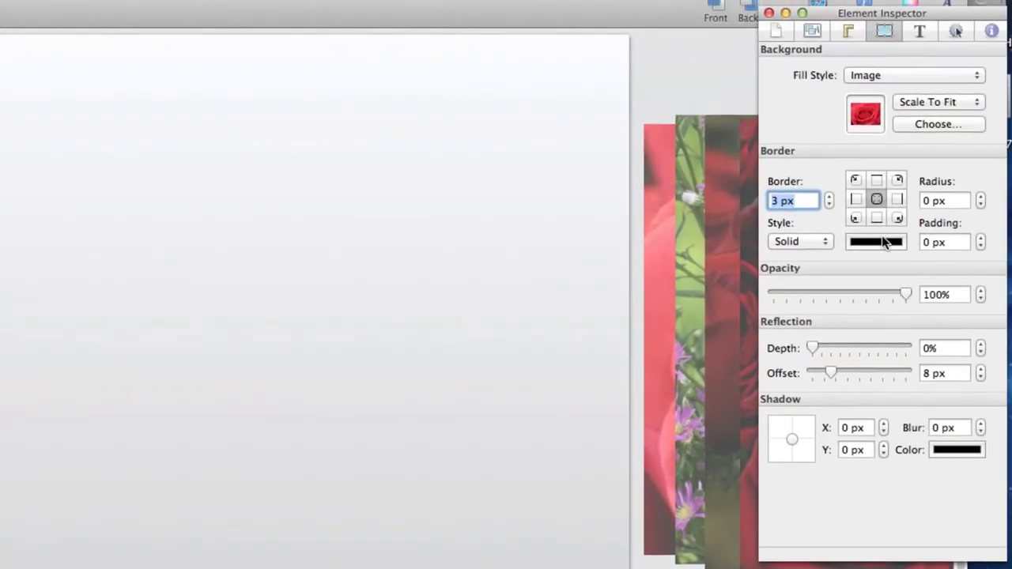
click(881, 239)
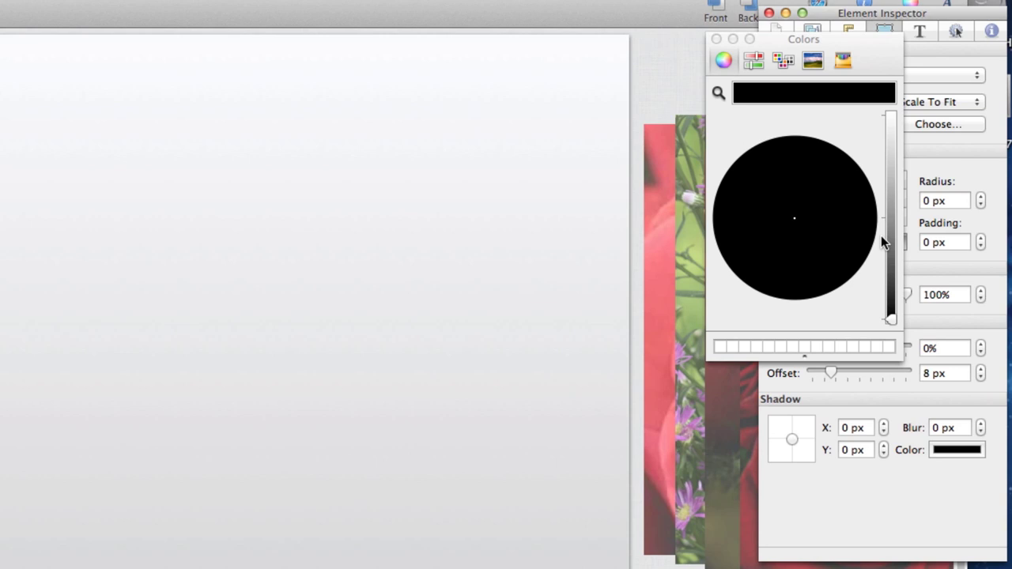
click(892, 121)
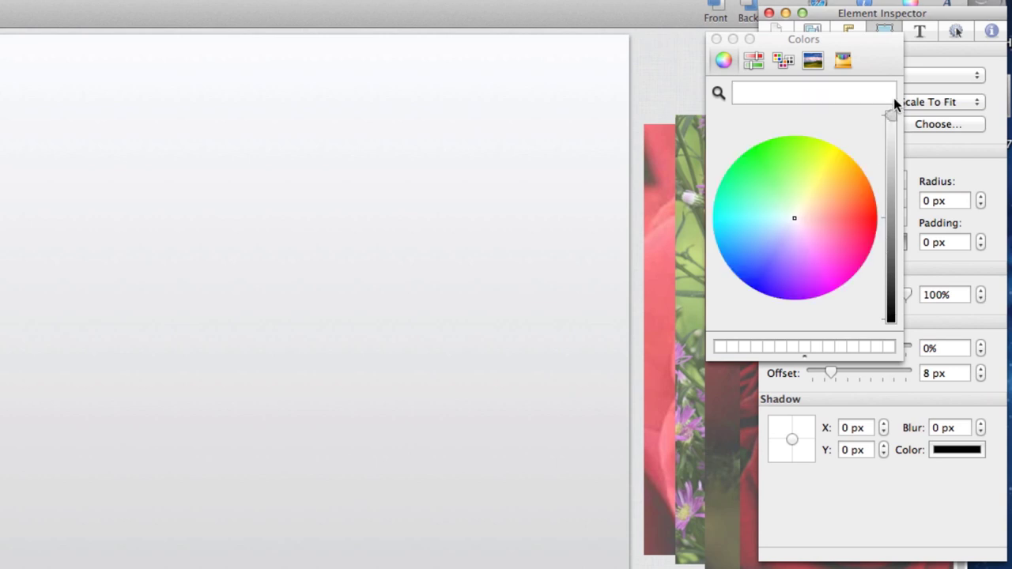
click(716, 39)
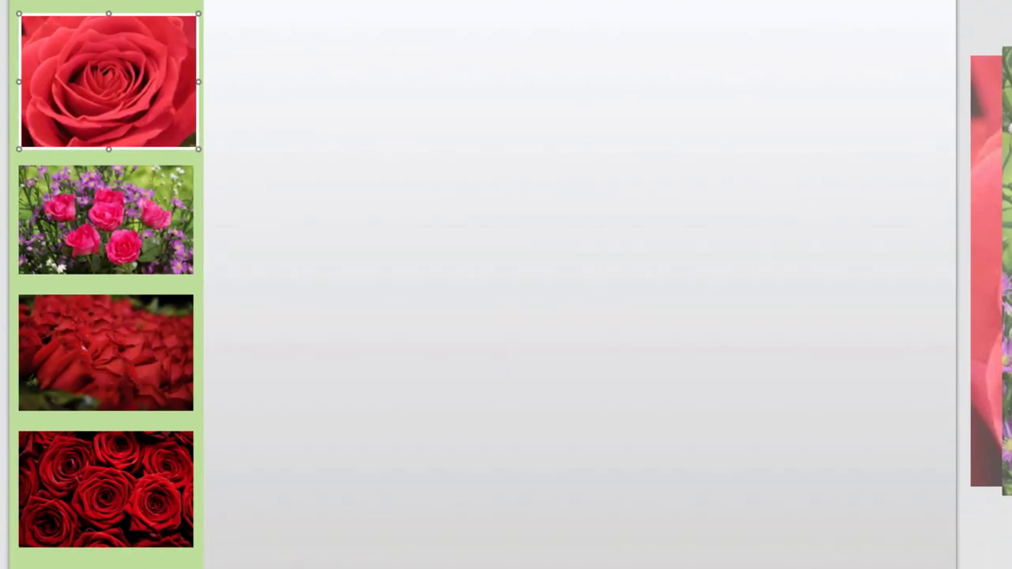
Step: Apply a 3 px white border to the other three sidebar thumbnails together
click(92, 223)
shift+click(129, 328)
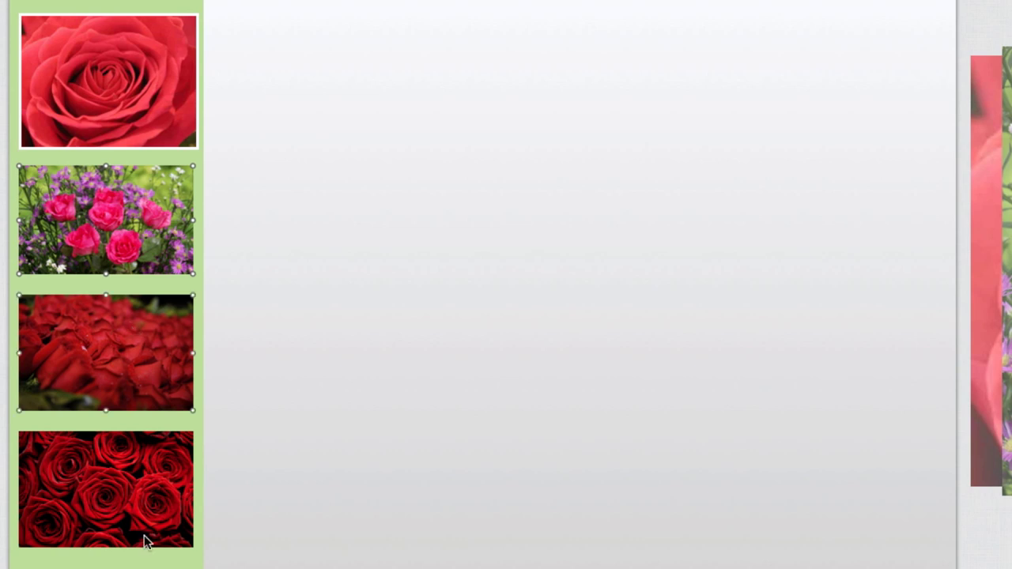
shift+click(160, 509)
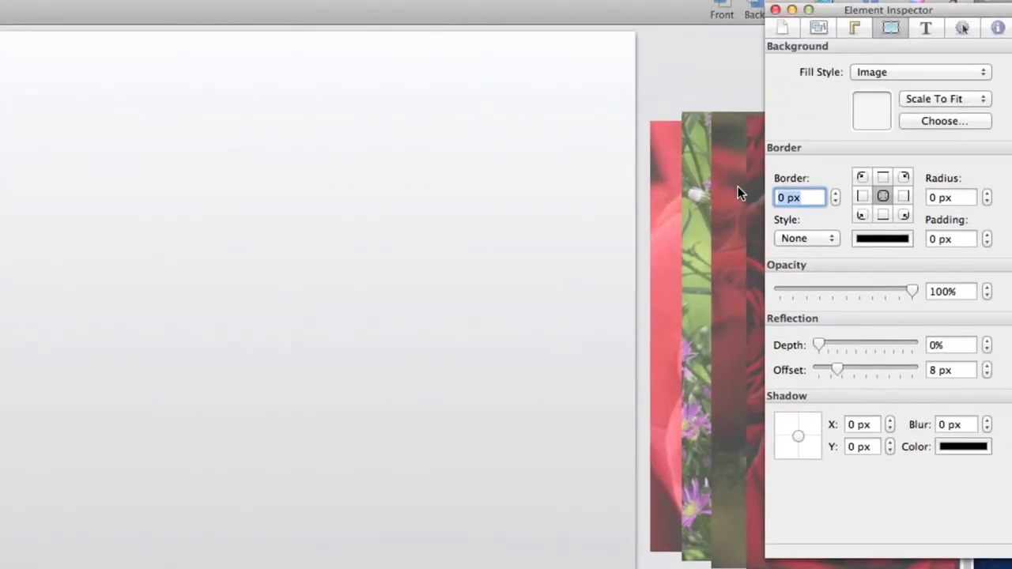
text(3)
key(Return)
click(899, 238)
click(899, 109)
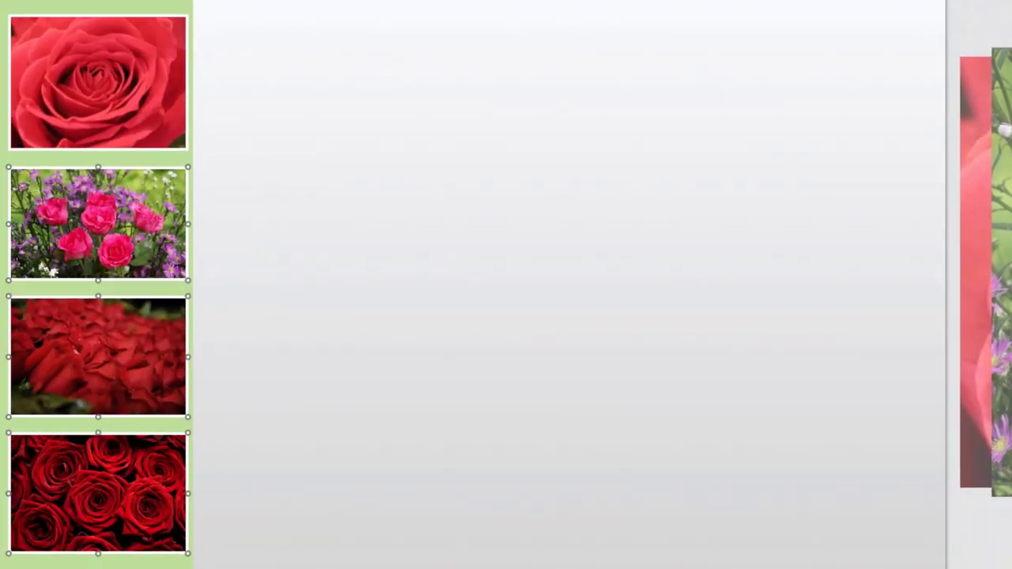
Step: Set the shadow blur of all four thumbnails to 4 px and shift them slightly to centre them in the green sidebar
click(98, 81)
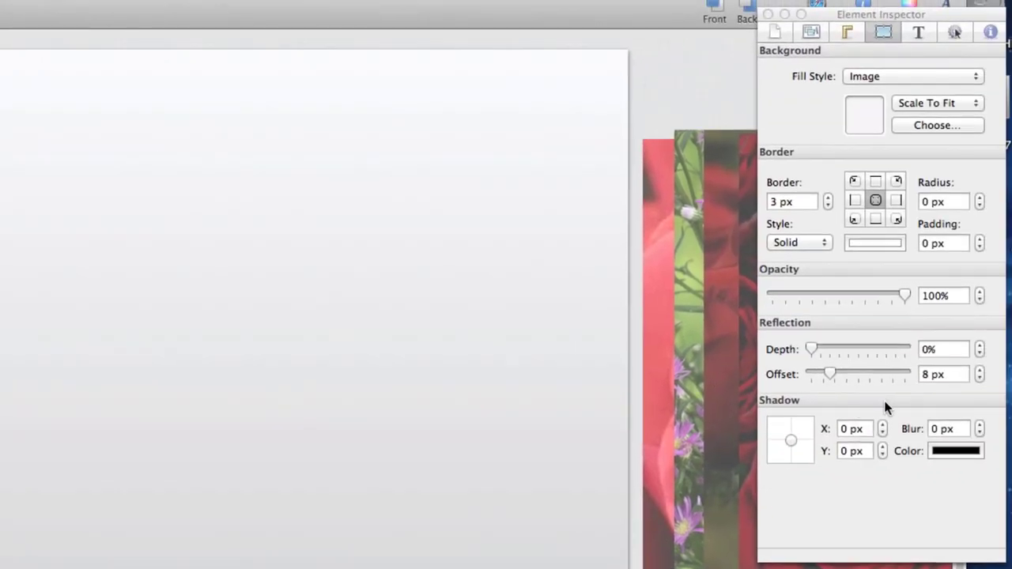
drag(912, 20, 903, 29)
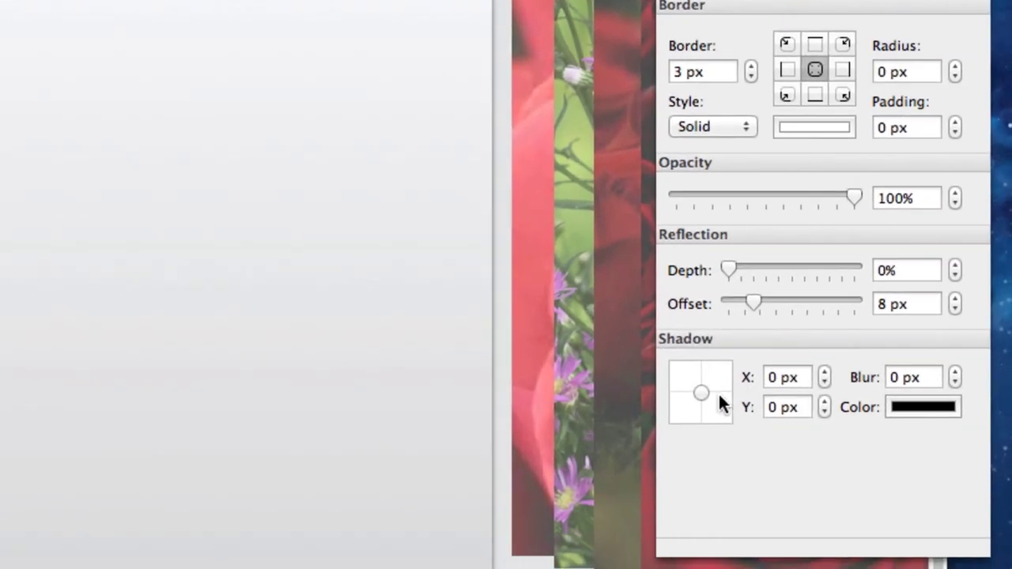
drag(920, 378, 884, 378)
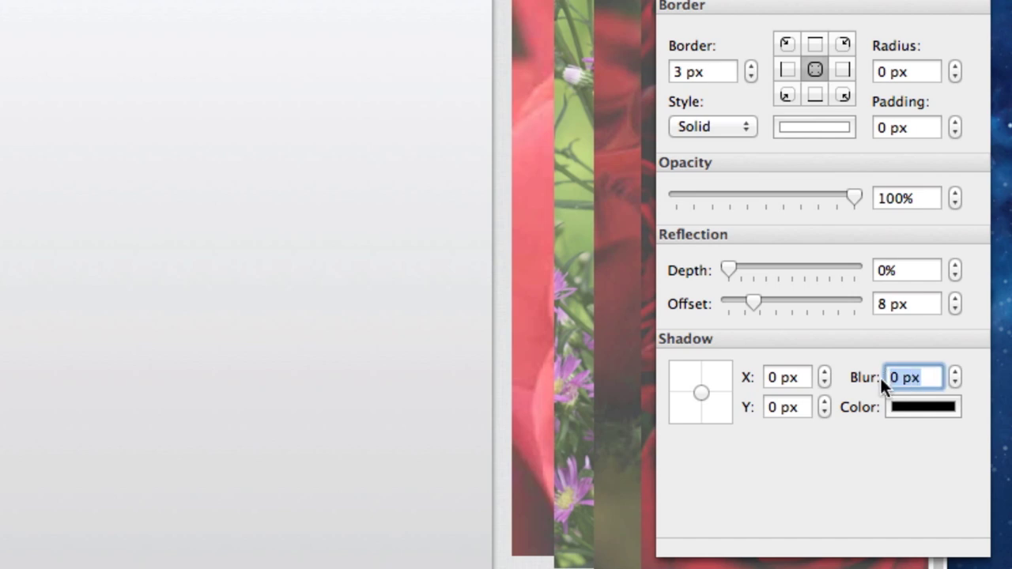
text(3)
key(Return)
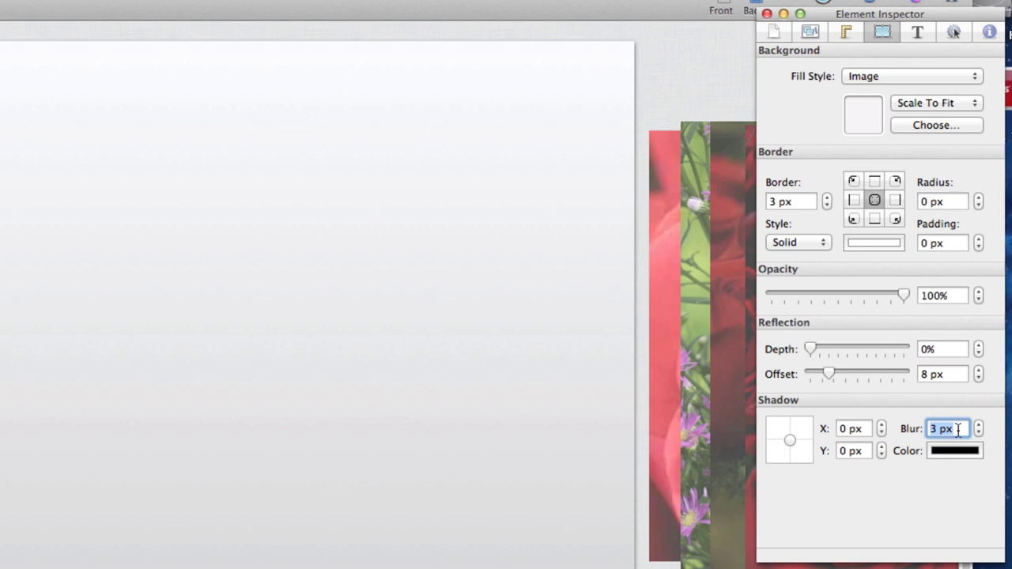
text(4)
key(Return)
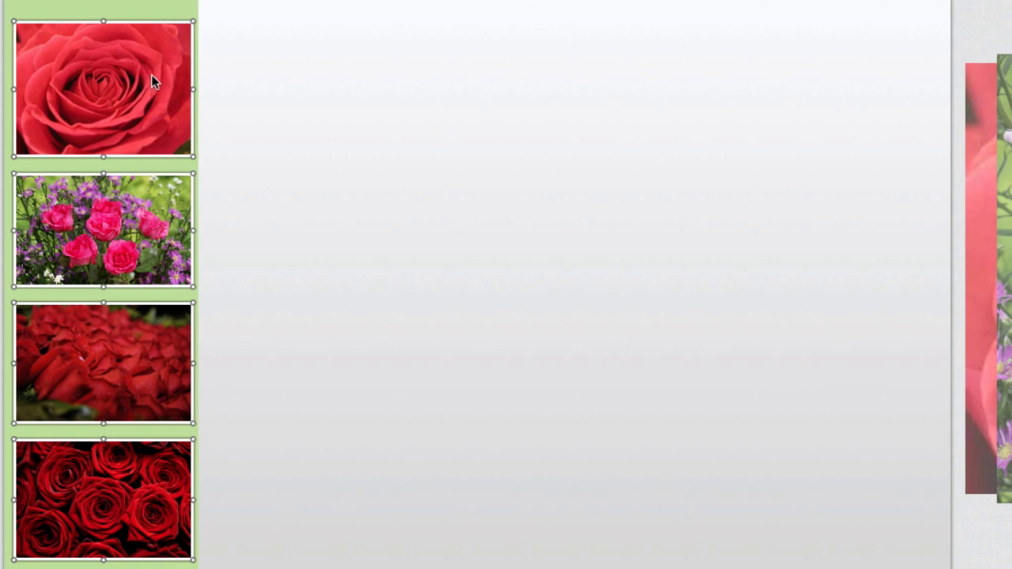
drag(151, 74, 145, 74)
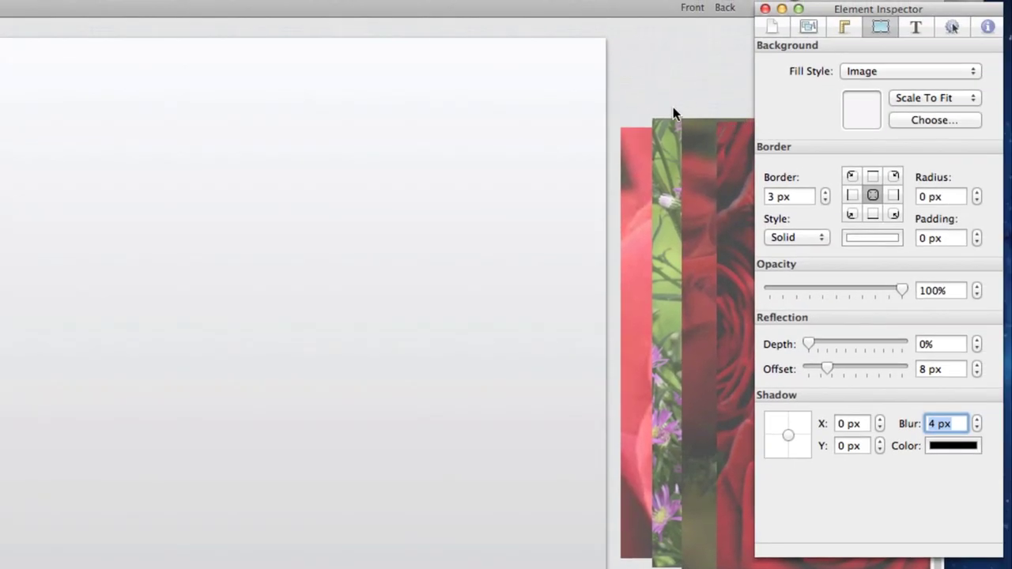
Step: Give the four large rose images outside the scene a 5 px white border
click(629, 159)
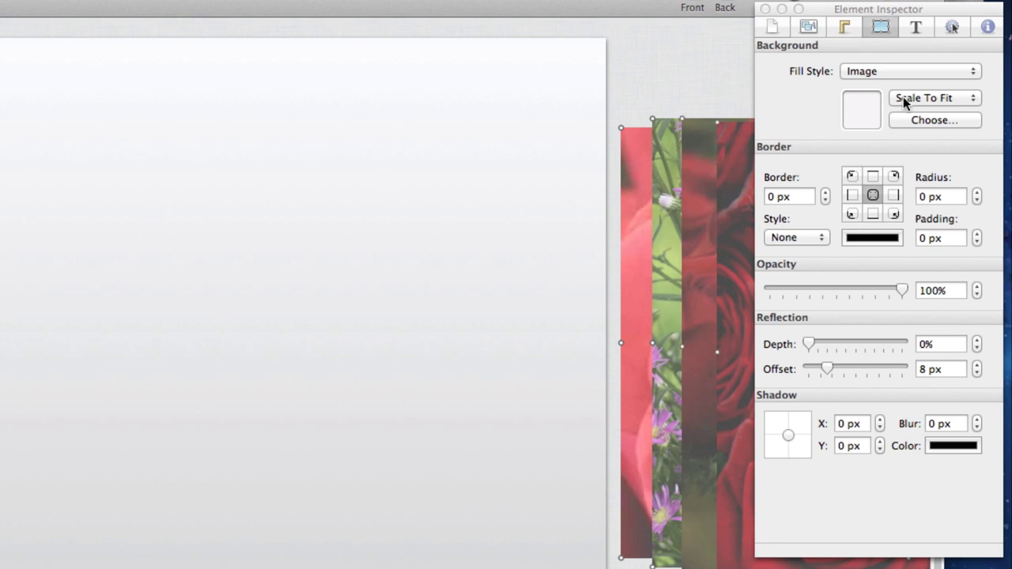
click(797, 198)
triple_click(799, 198)
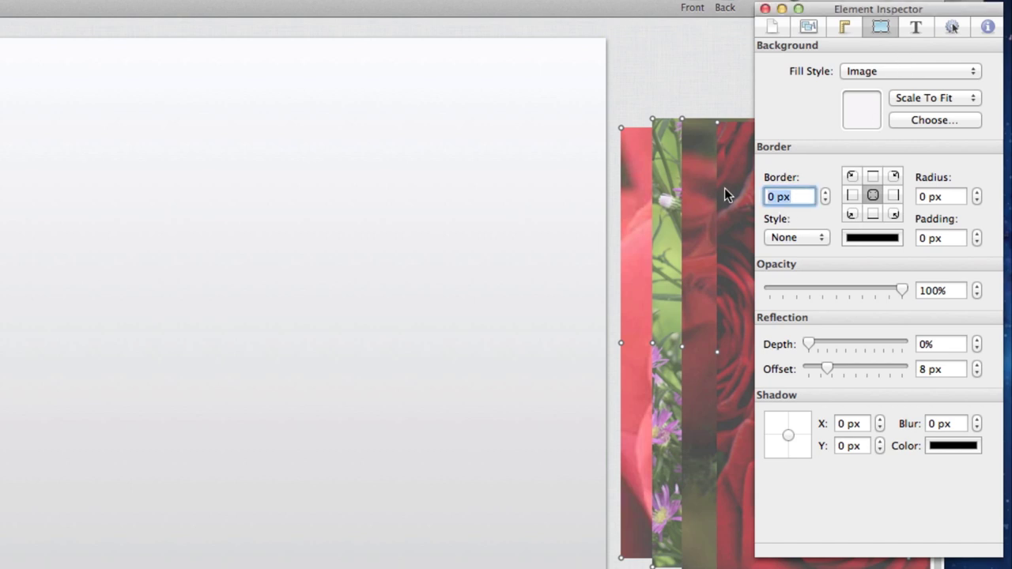
text(5)
key(Return)
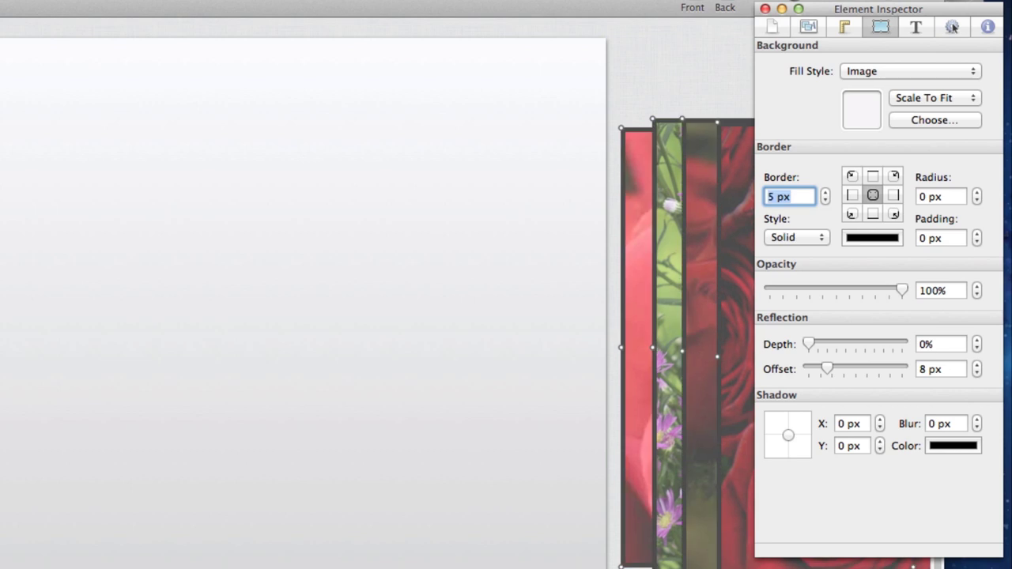
click(898, 239)
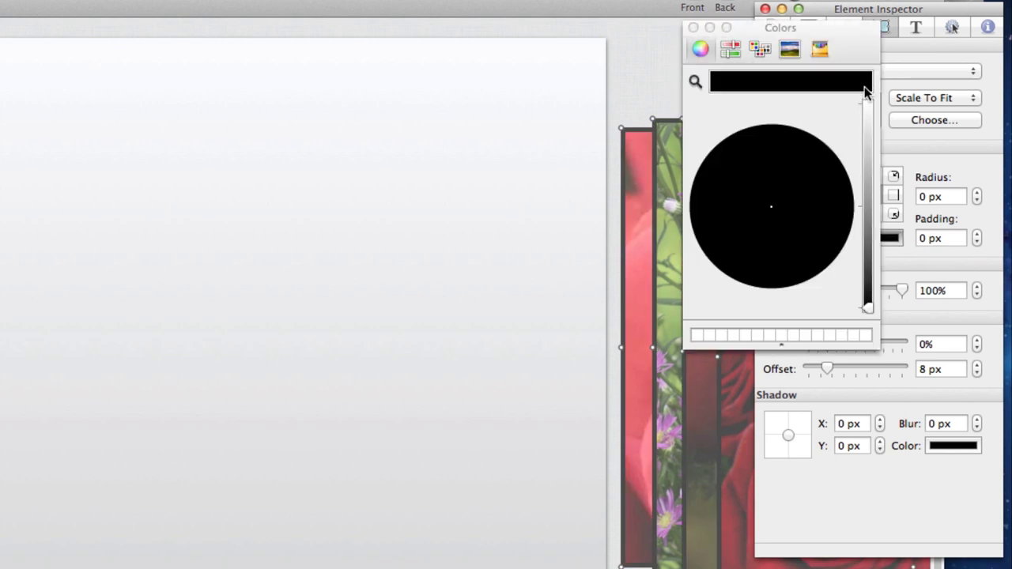
drag(872, 110, 872, 87)
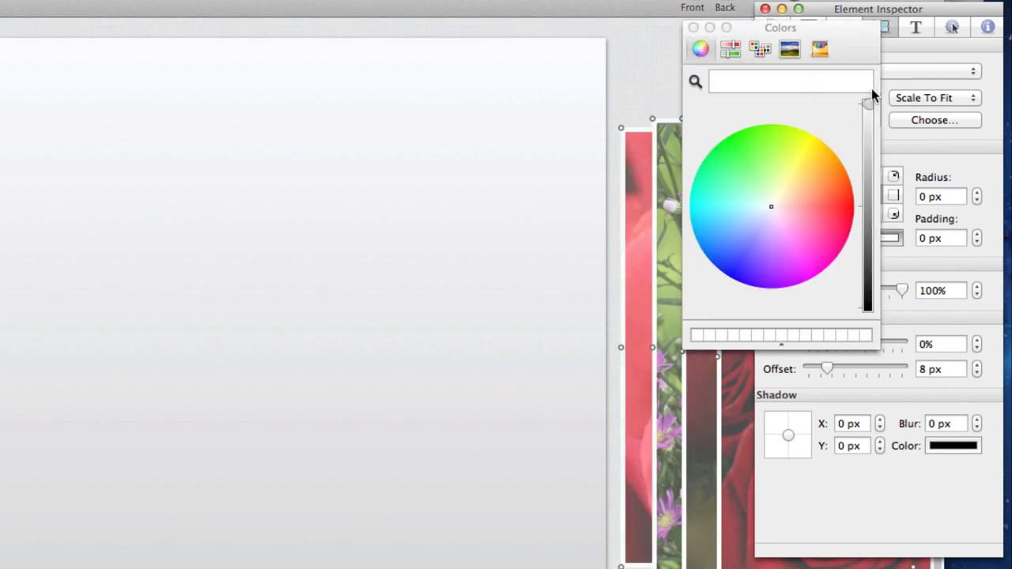
click(693, 27)
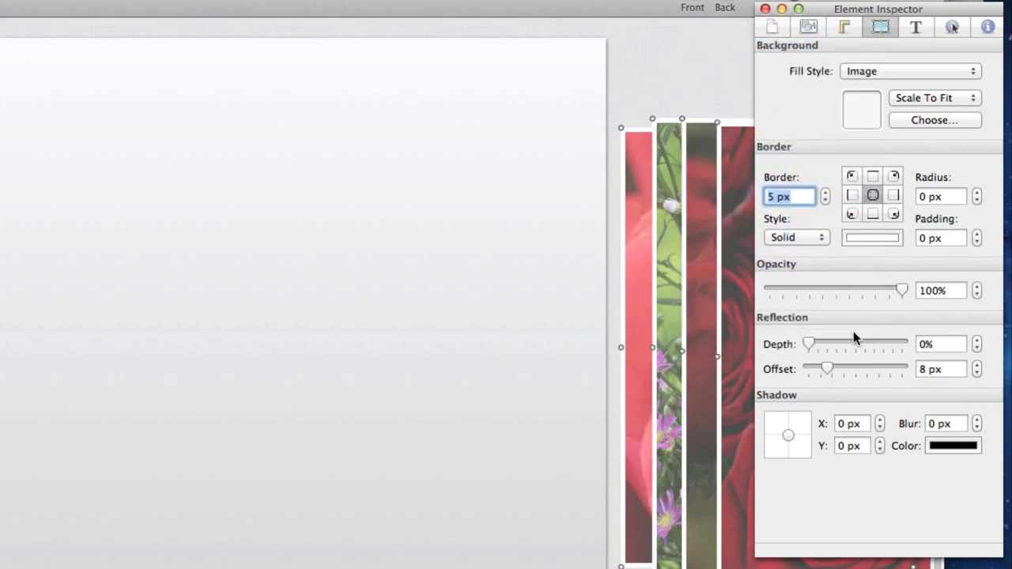
Step: Add a shadow with 5 px blur and a reflection with 6% depth to the four large images
click(929, 424)
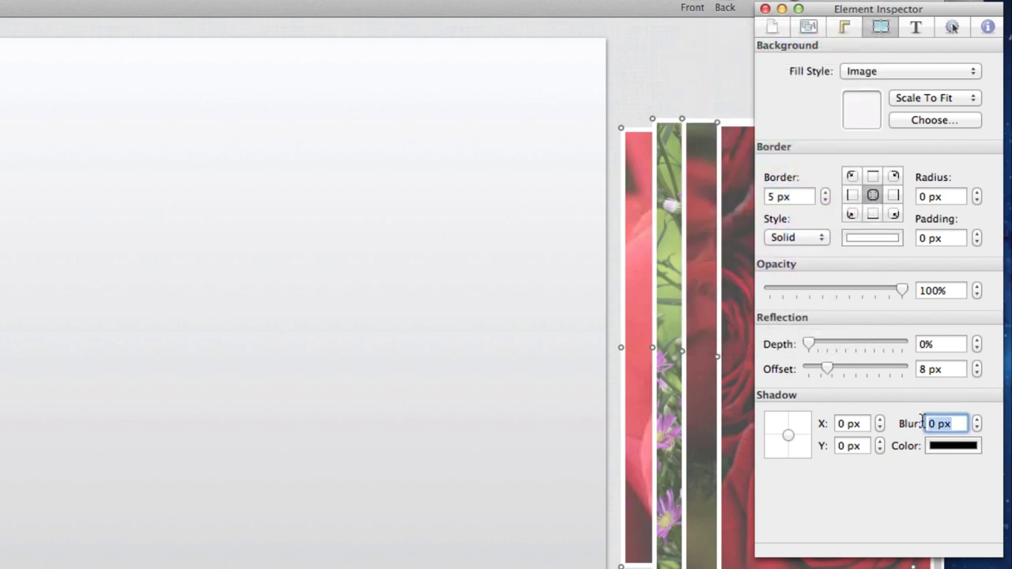
text(5)
key(Return)
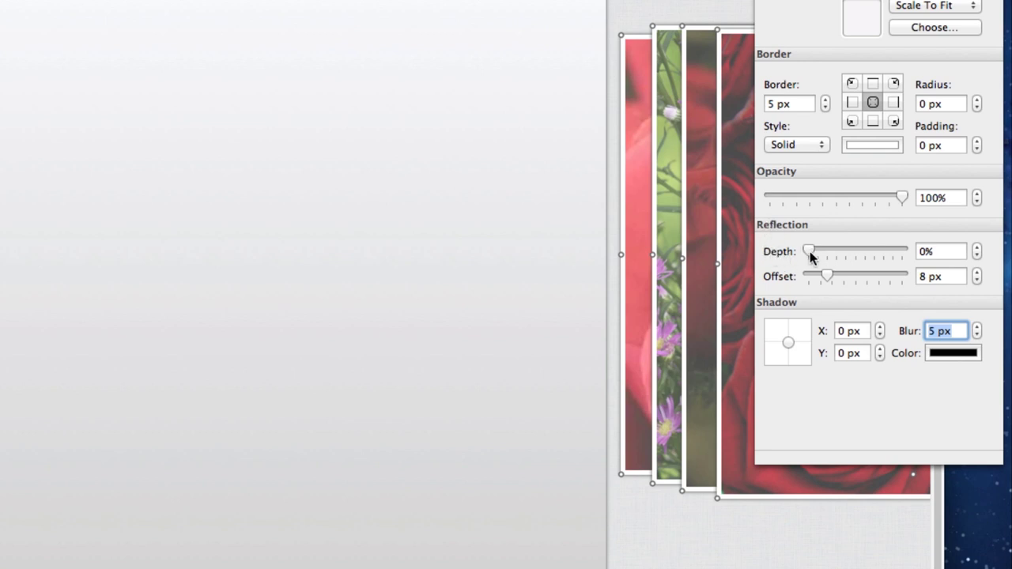
drag(810, 248, 815, 247)
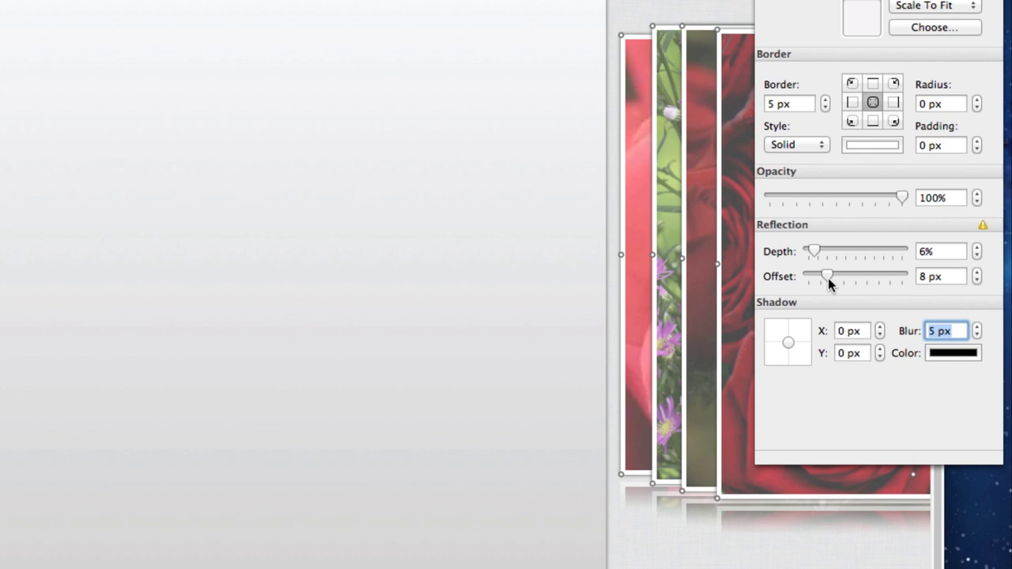
click(675, 4)
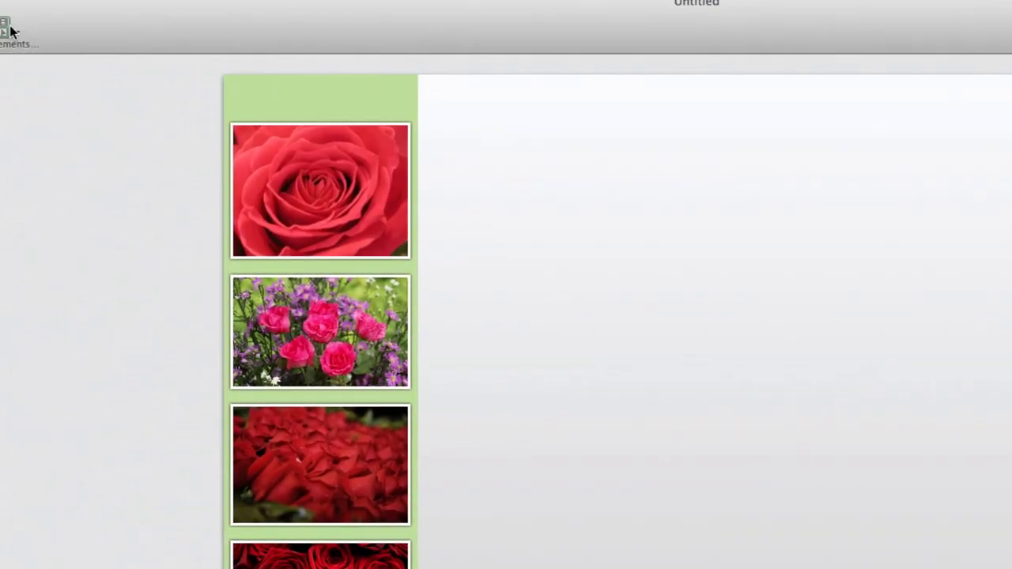
Step: Insert a text element reading "Click or tap the image on the left to view it in large mode"
click(54, 37)
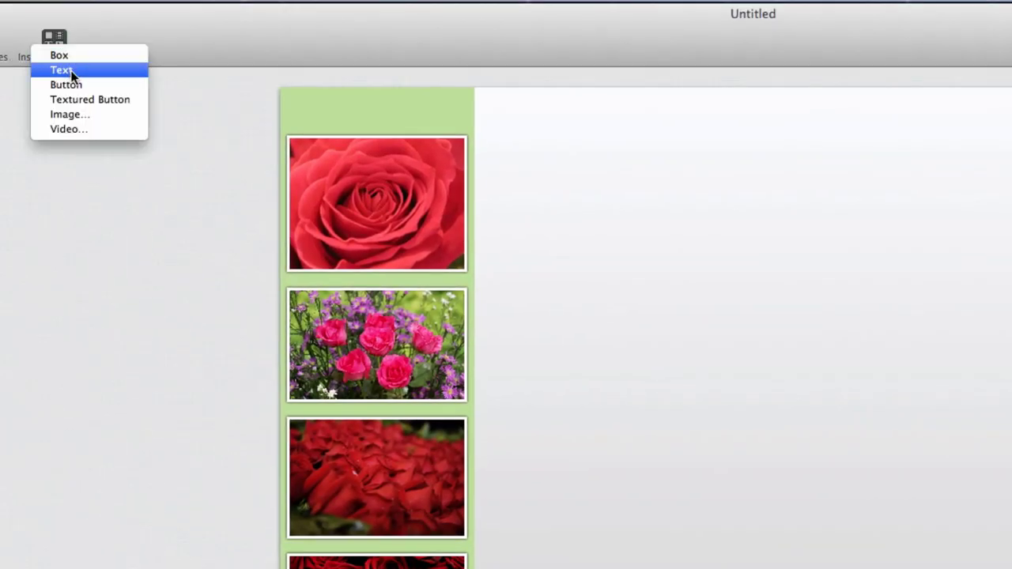
click(87, 72)
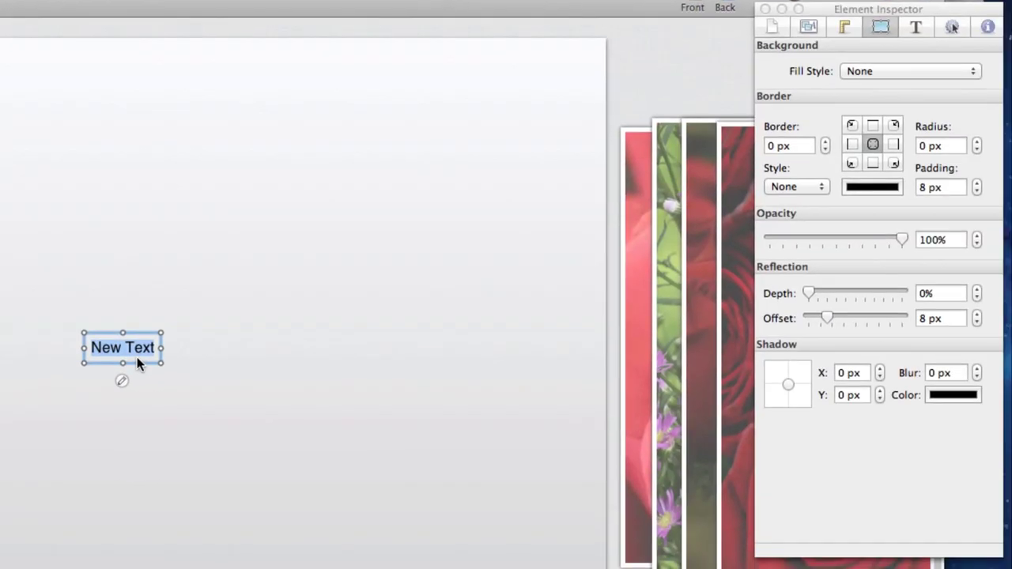
text(Click or tale)
key(BackSpace)
key(BackSpace)
text(p the imag)
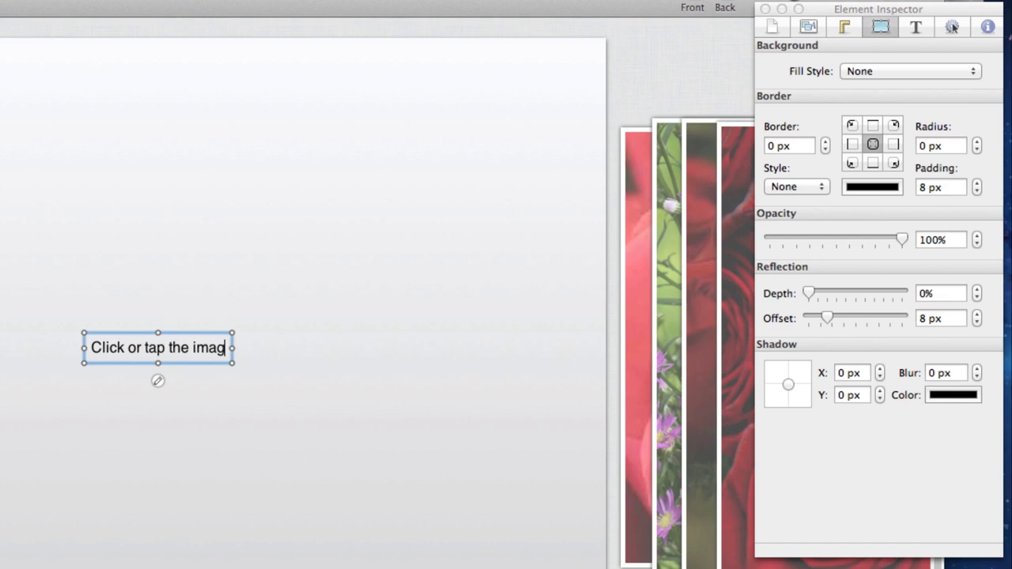
text(e on the )
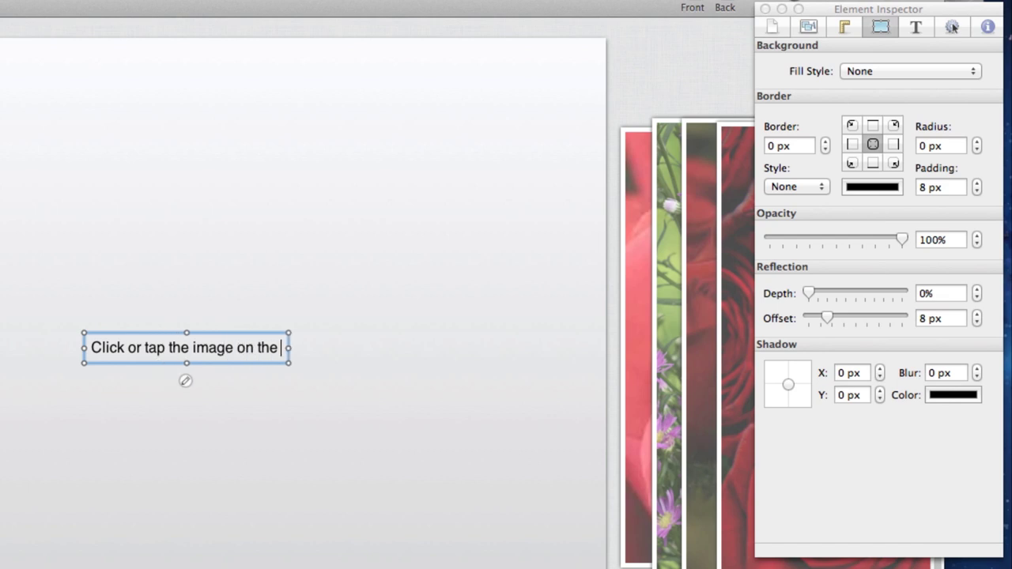
text(left to bvi)
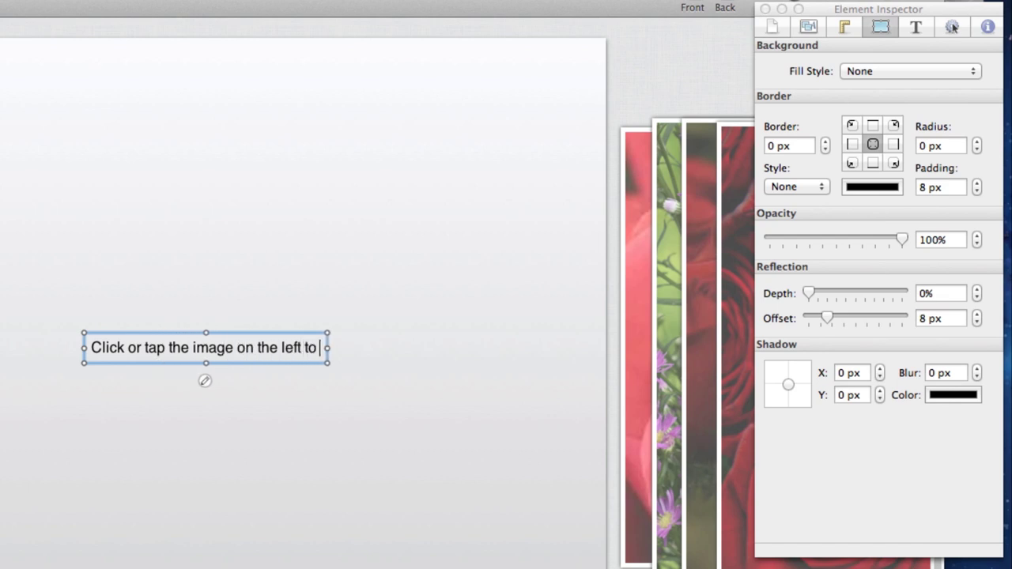
key(BackSpace)
key(BackSpace)
key(BackSpace)
text(view it in)
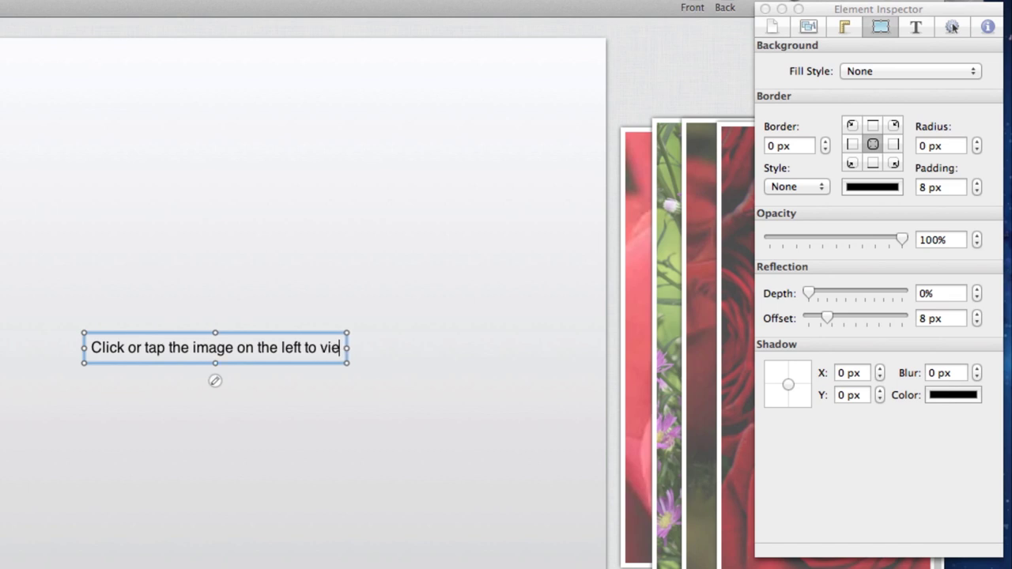
key(BackSpace)
key(BackSpace)
key(BackSpace)
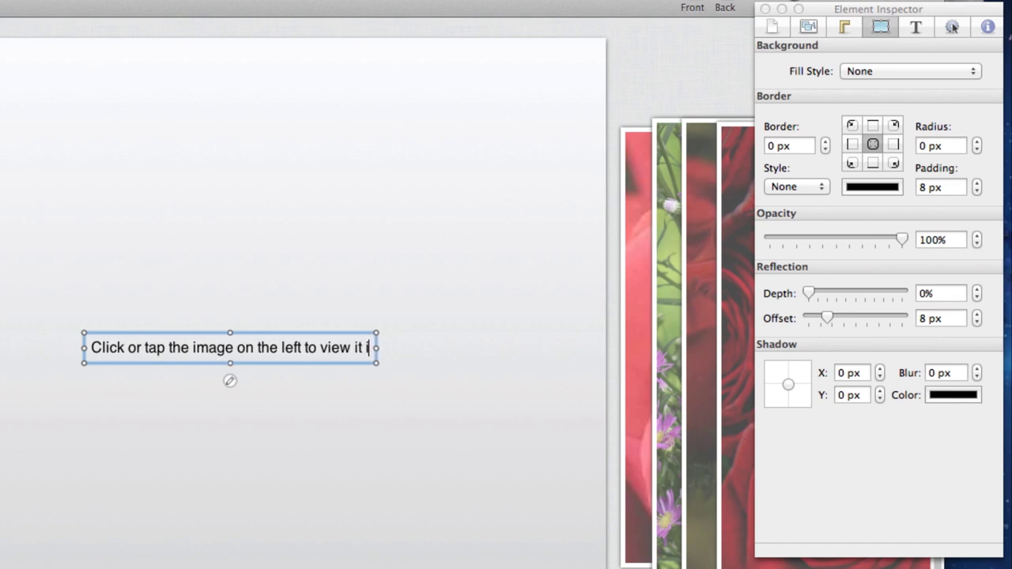
text(larger)
key(BackSpace)
key(BackSpace)
key(BackSpace)
key(BackSpace)
key(BackSpace)
key(BackSpace)
key(BackSpace)
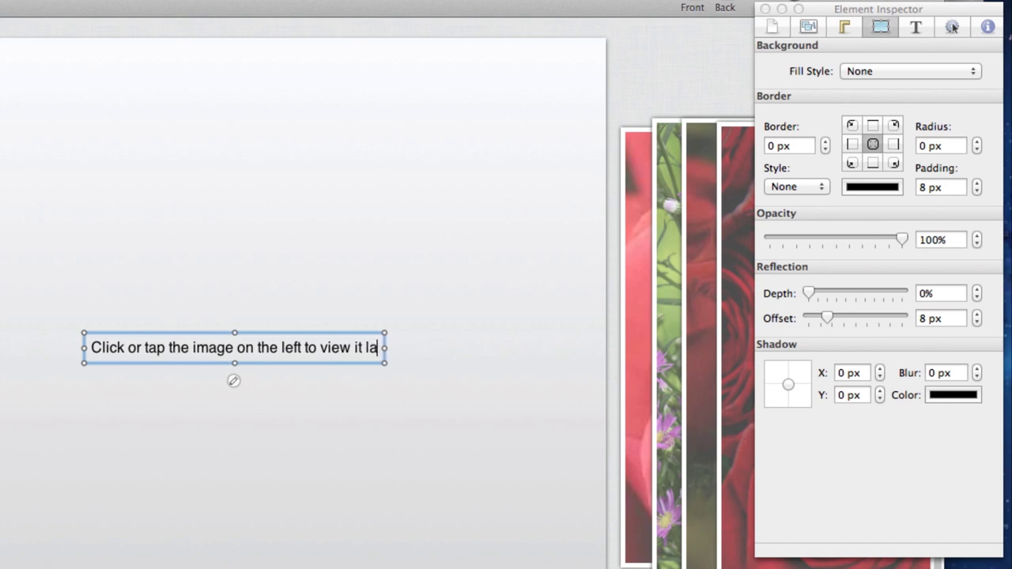
text(on)
key(BackSpace)
text(i)
key(BackSpace)
key(BackSpace)
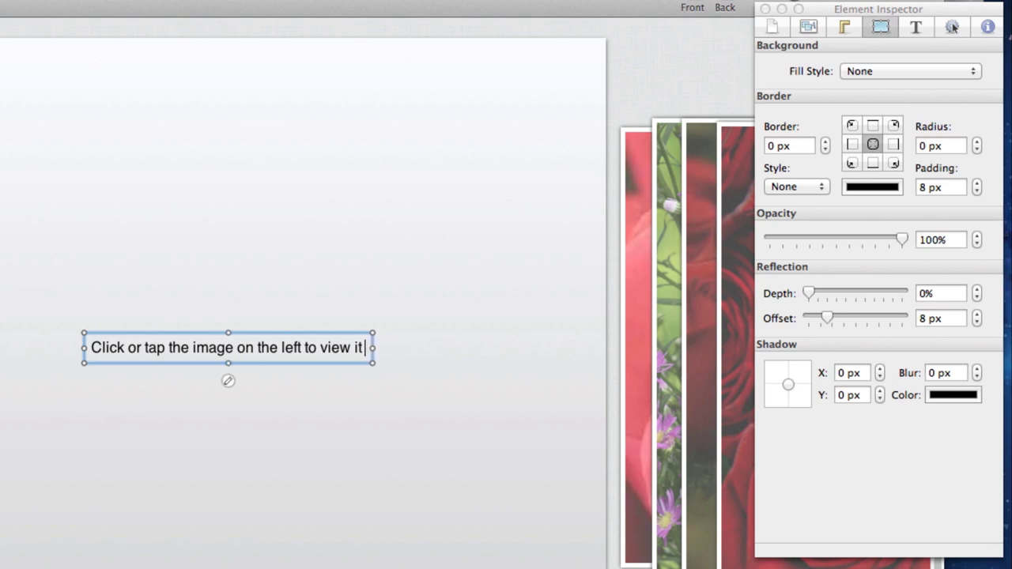
text(in large mode)
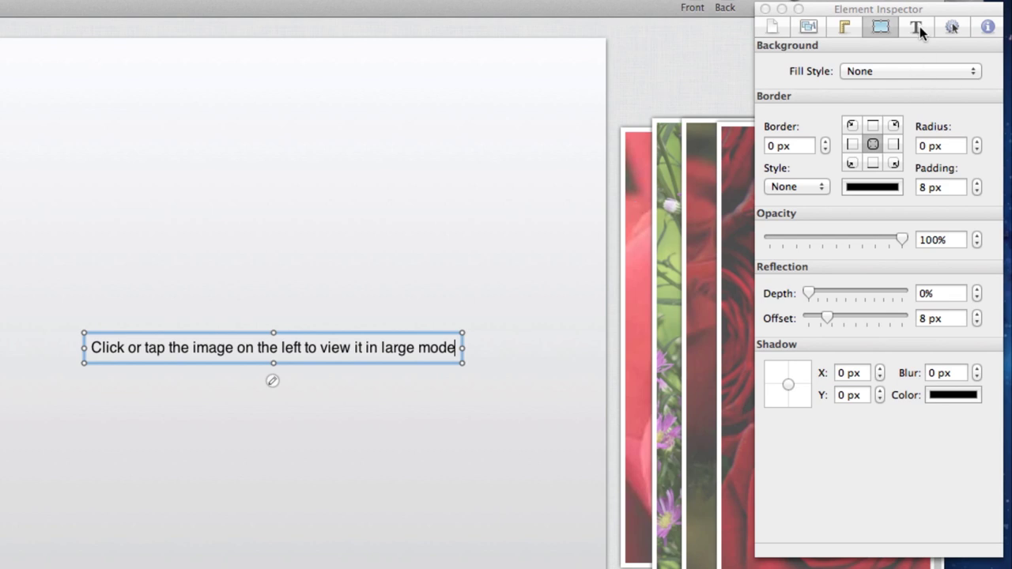
click(708, 59)
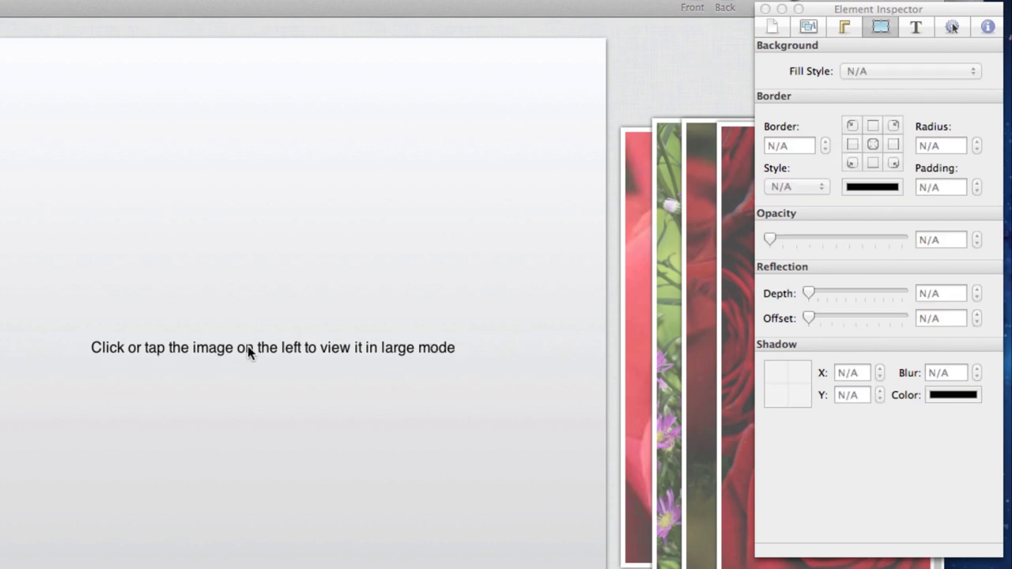
Step: Make the instruction text bold and move it to the upper-left corner of the gradient area, just beside the green sidebar
click(203, 347)
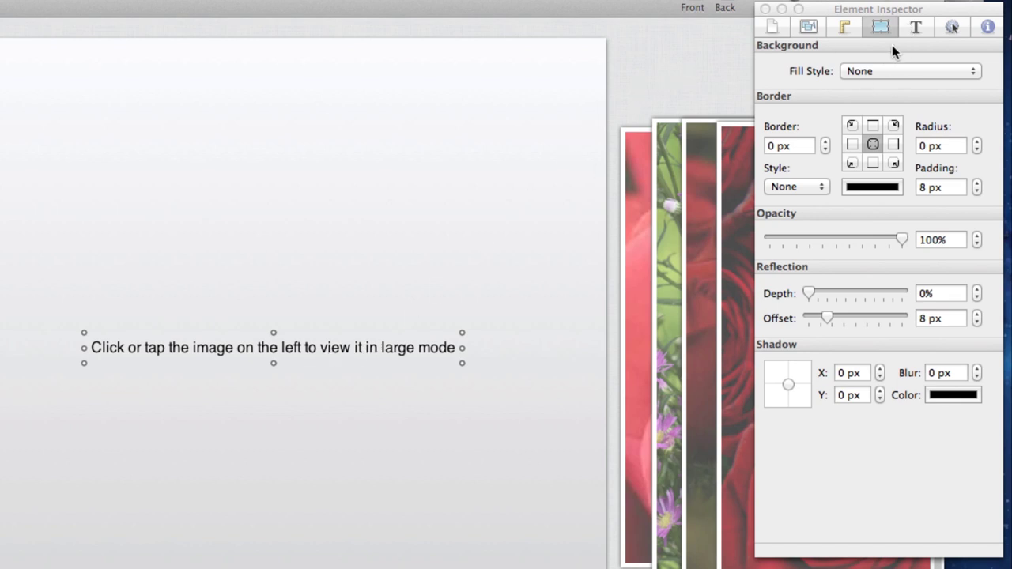
click(917, 28)
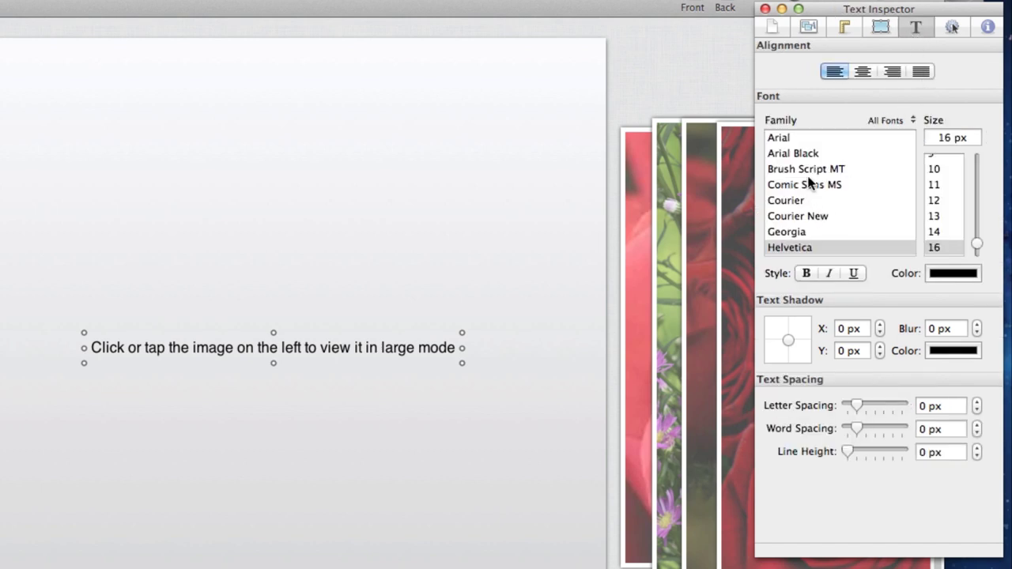
click(806, 273)
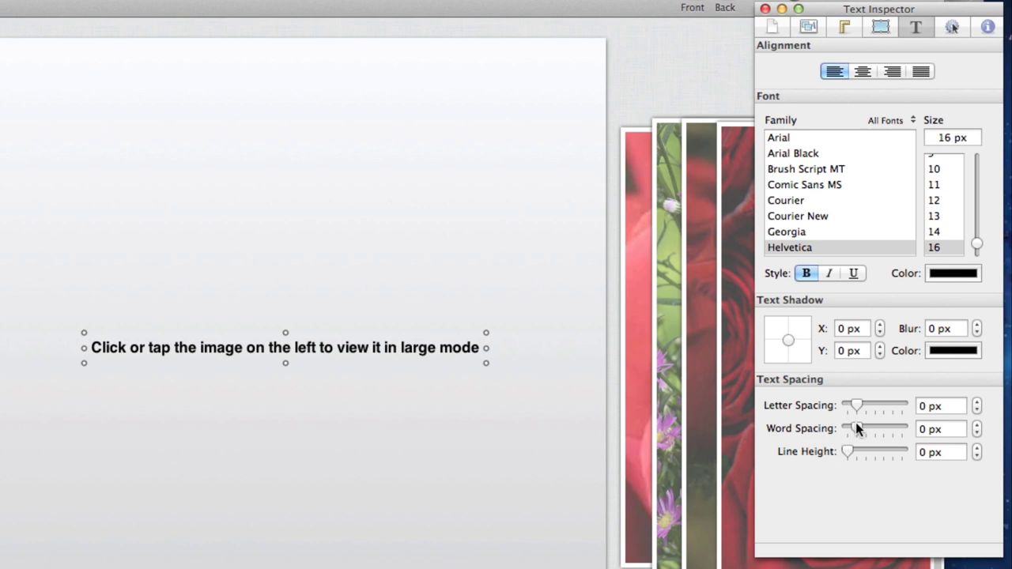
drag(242, 350, 24, 76)
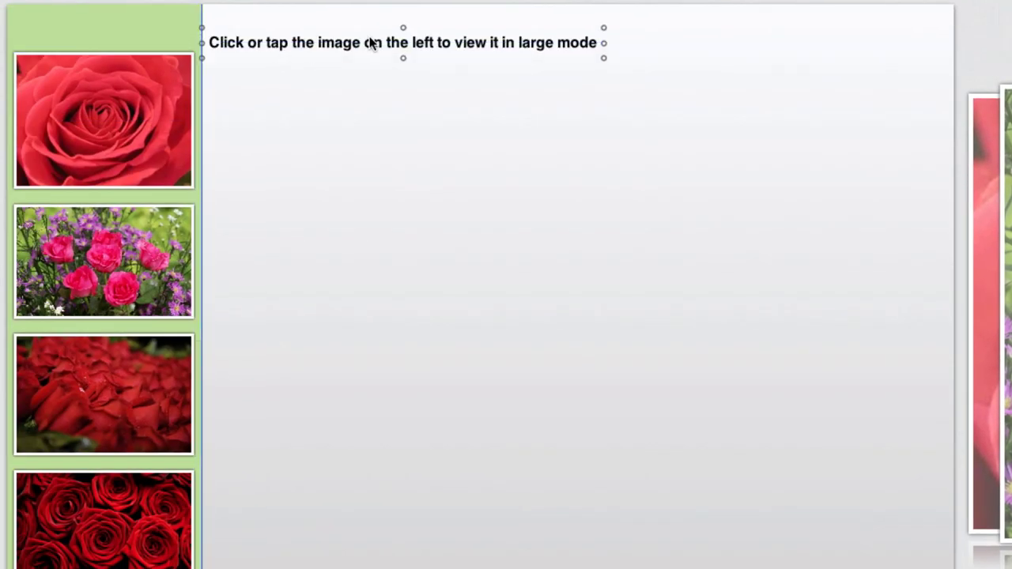
drag(368, 38, 371, 30)
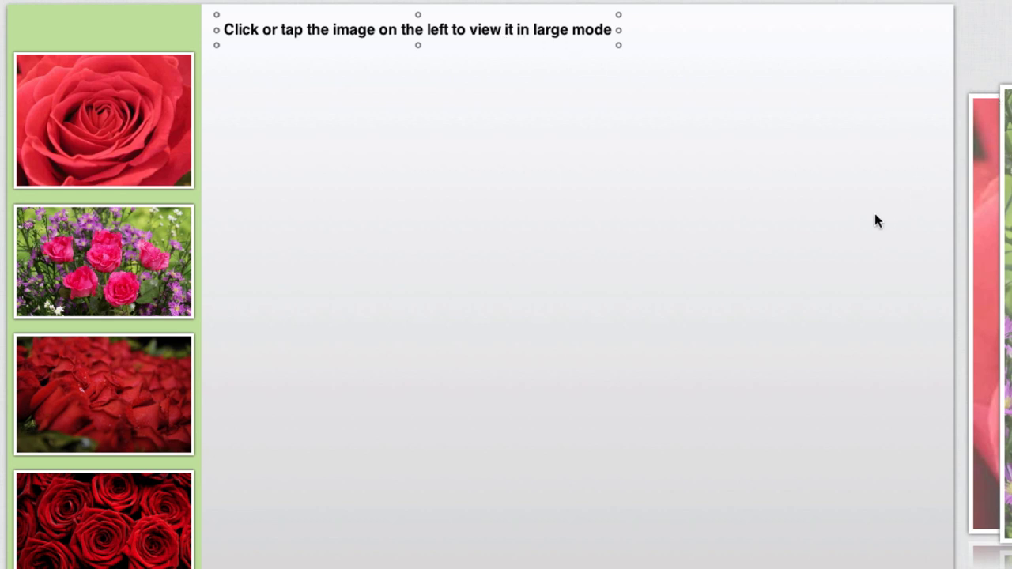
Step: Add a new animation timeline to the scene and name it rose1
click(88, 93)
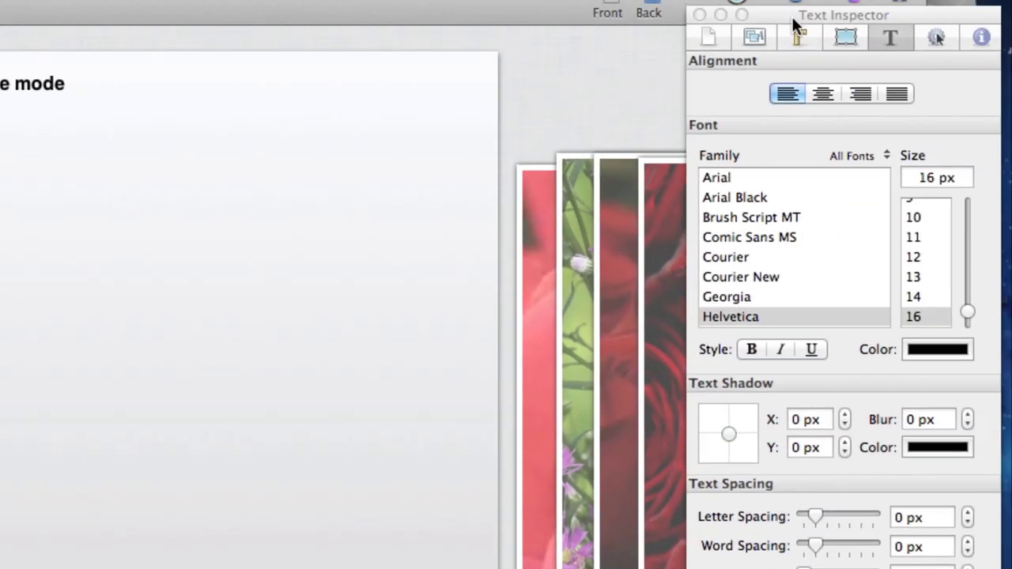
click(799, 19)
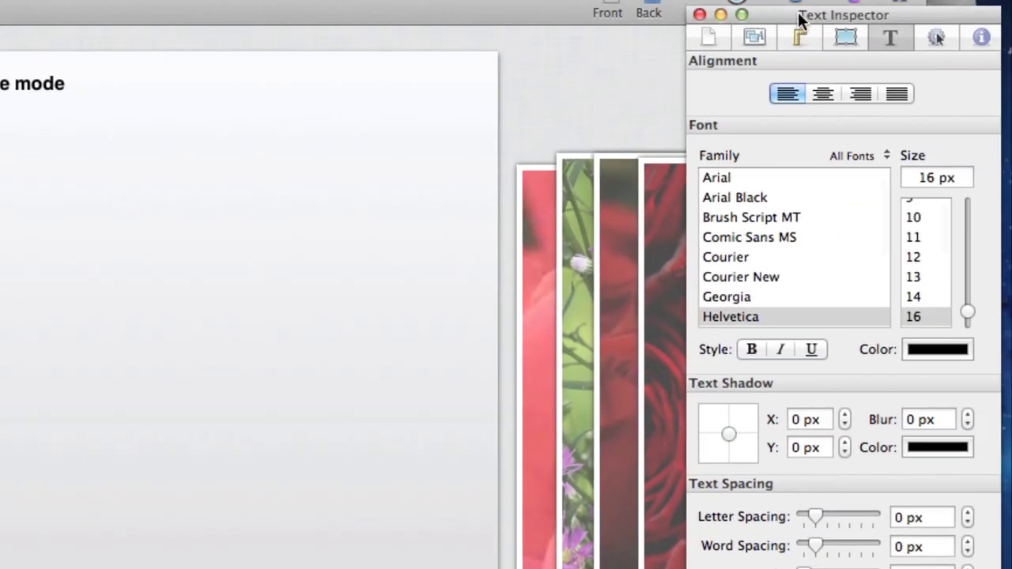
click(714, 36)
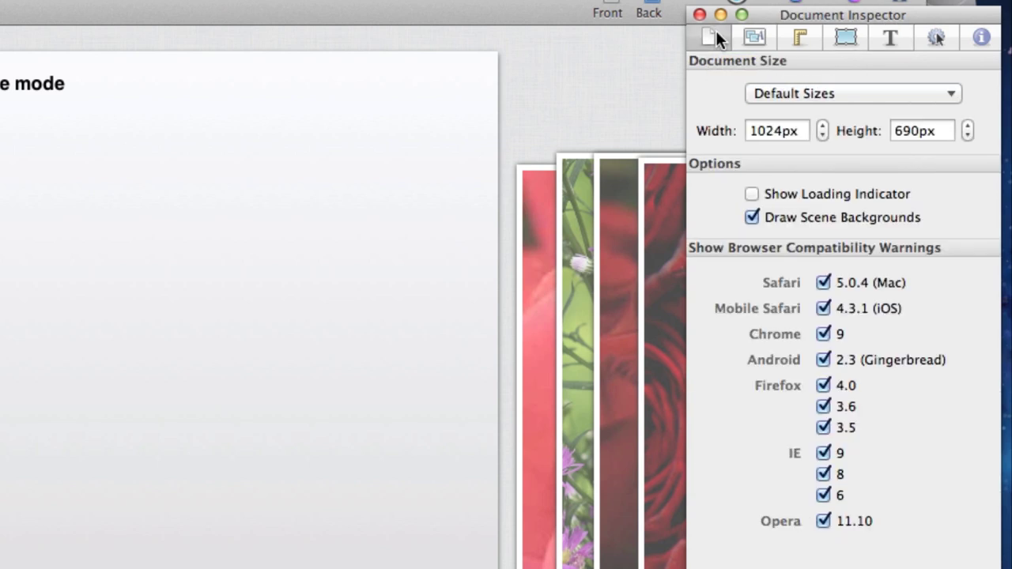
click(759, 32)
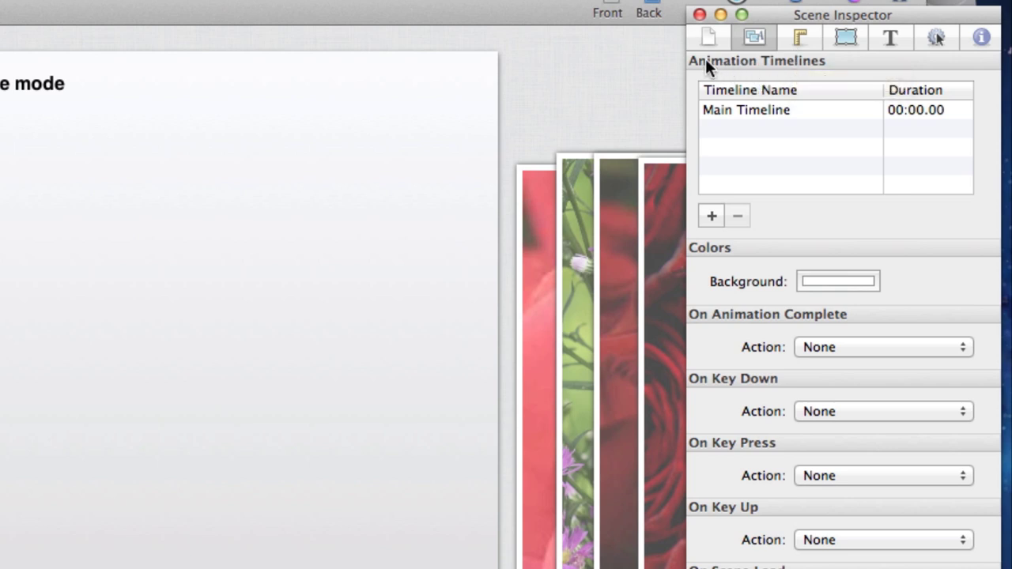
click(745, 110)
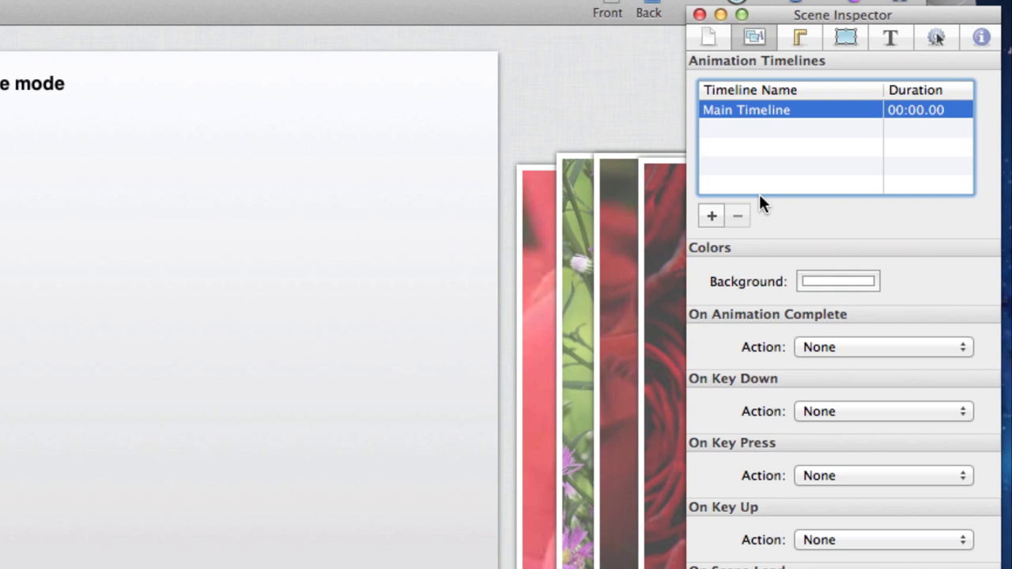
click(711, 217)
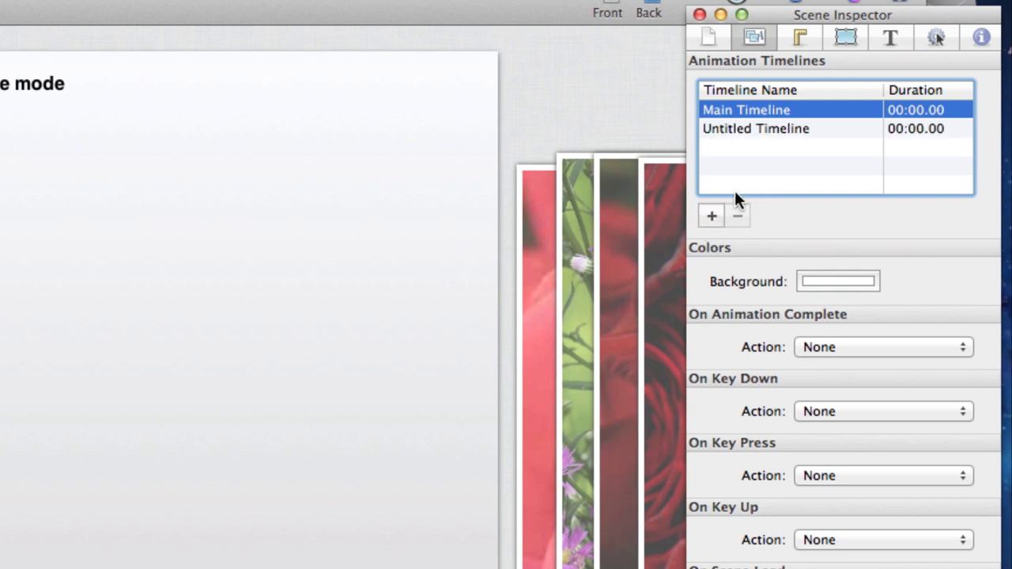
double_click(790, 125)
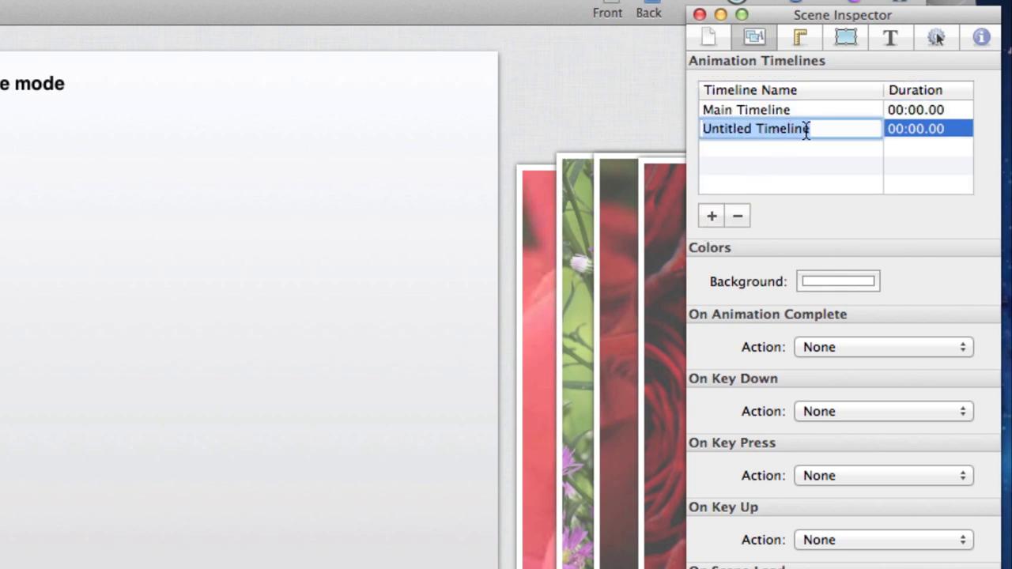
text(Ro)
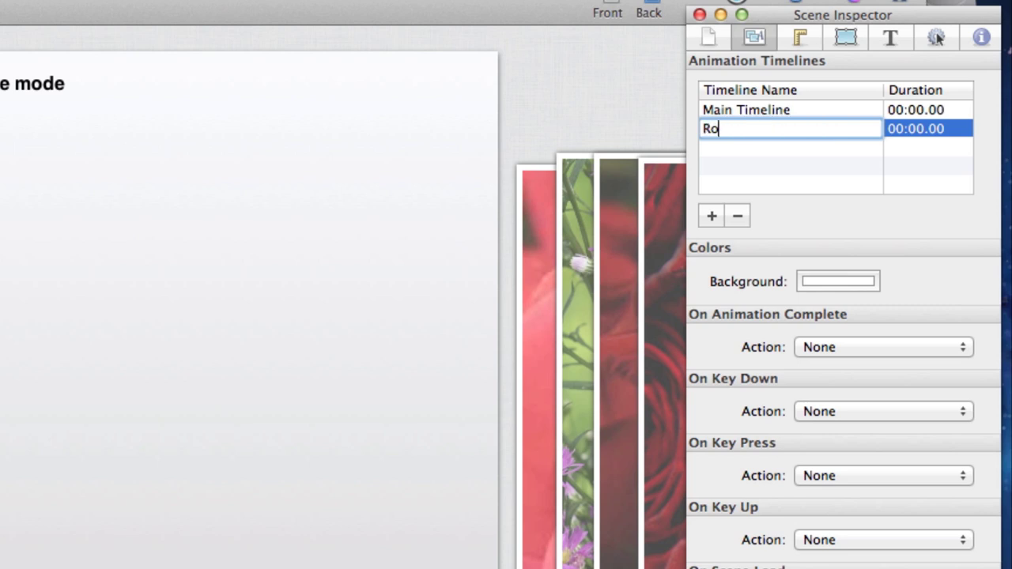
key(BackSpace)
key(BackSpace)
text(rose1)
key(Return)
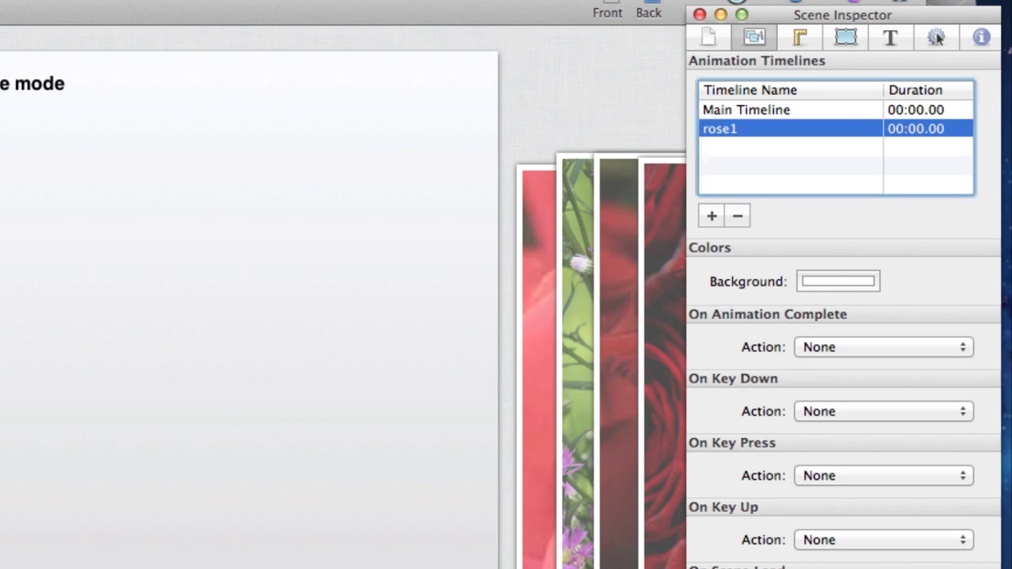
Step: Add another animation timeline to the scene and name it rose2
click(710, 215)
double_click(742, 150)
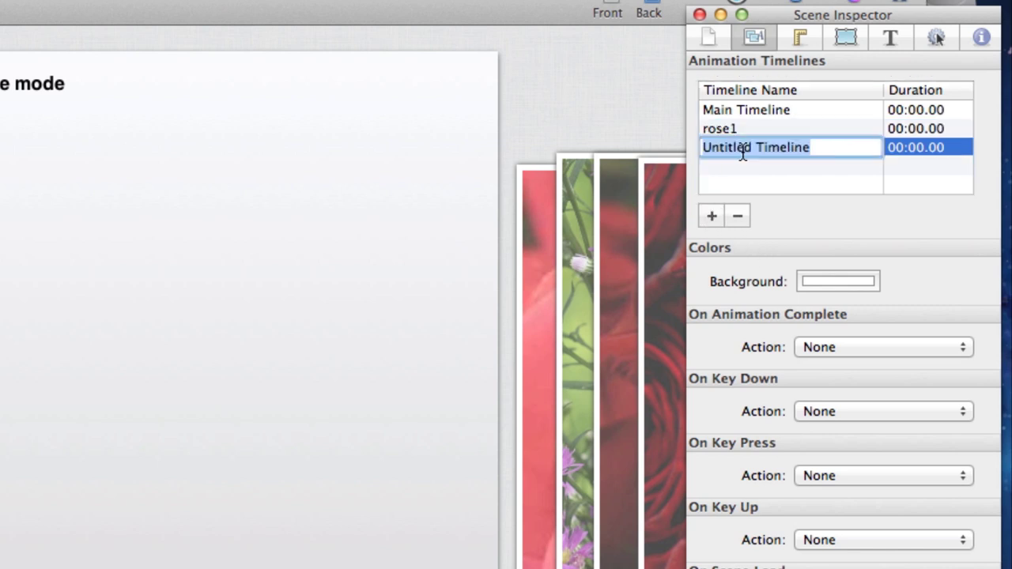
text(rose2)
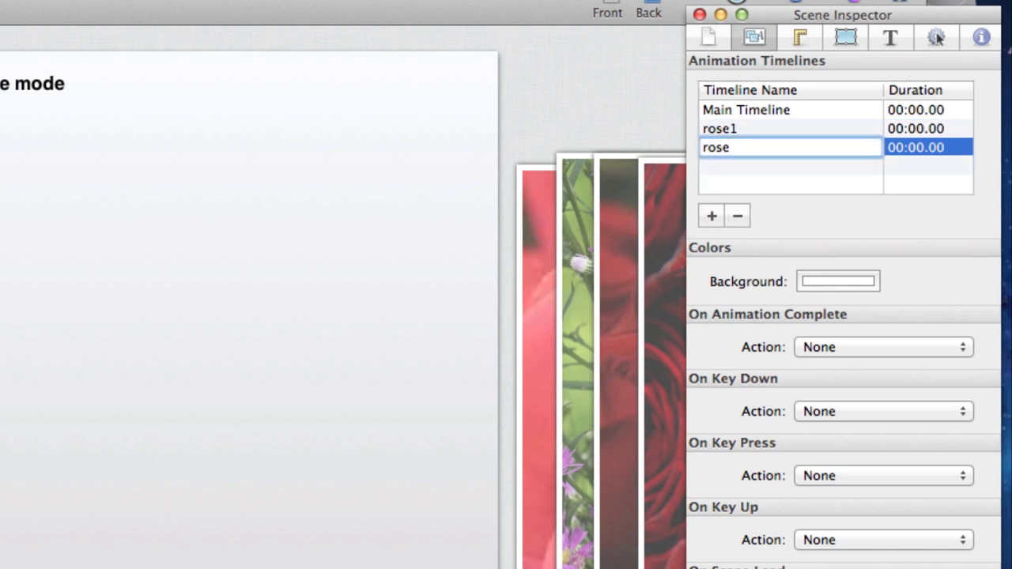
key(Return)
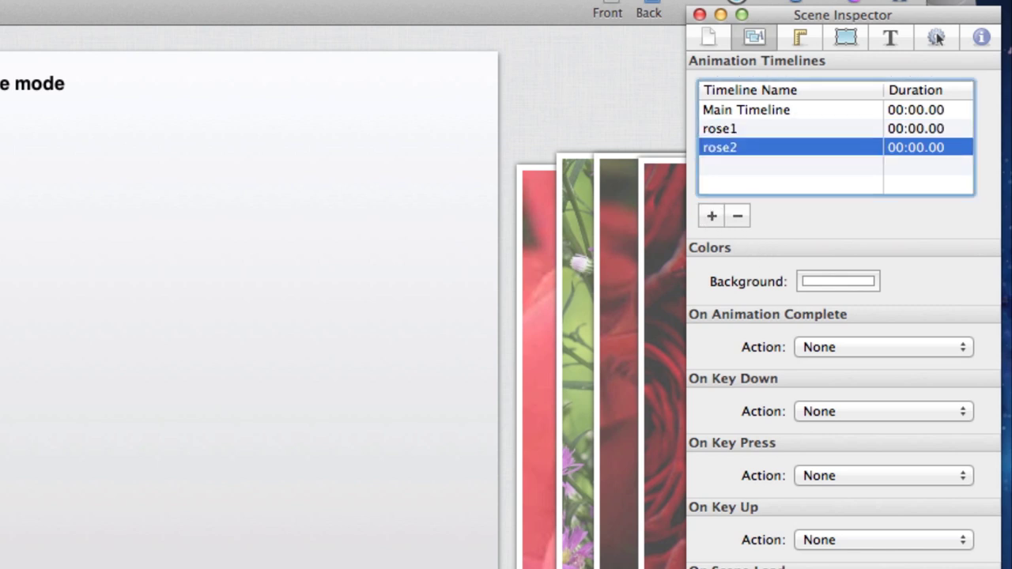
Step: Add a third image timeline to the scene and name it rose3
click(708, 213)
double_click(746, 165)
text(rose3)
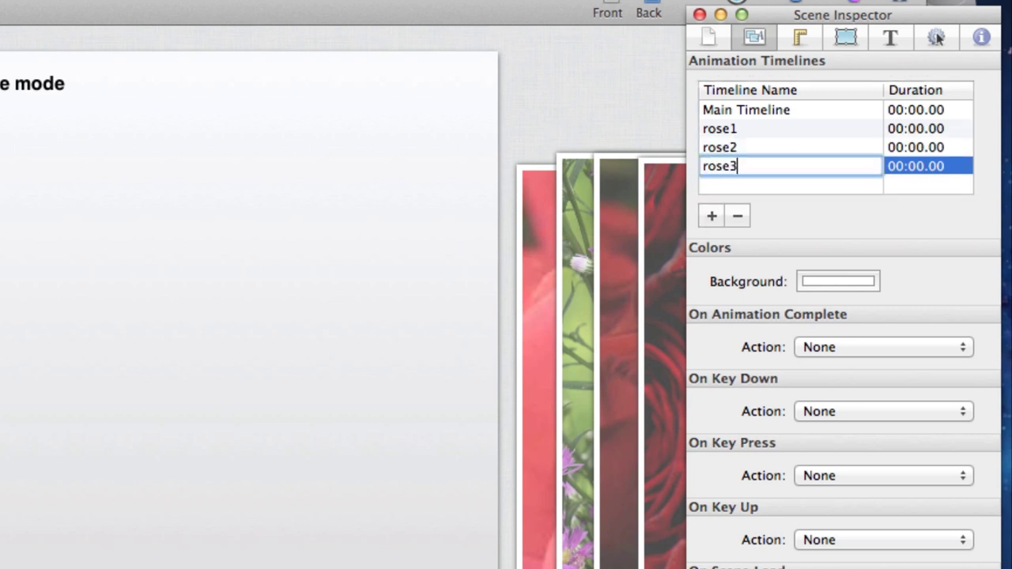
key(Return)
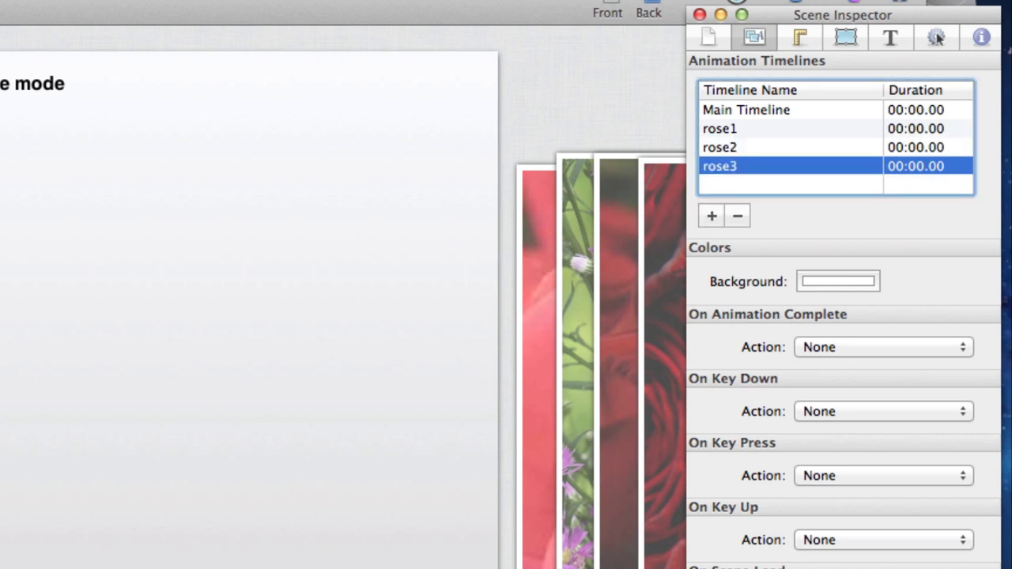
Step: Add a fourth image timeline named rose4 and select Main Timeline in the scene's timeline list
click(710, 216)
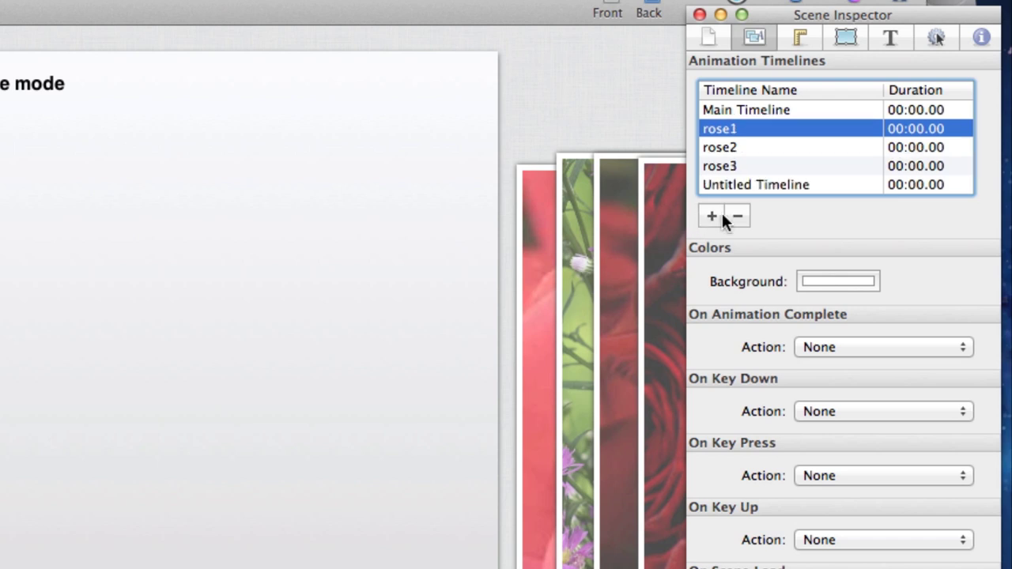
click(786, 180)
click(787, 181)
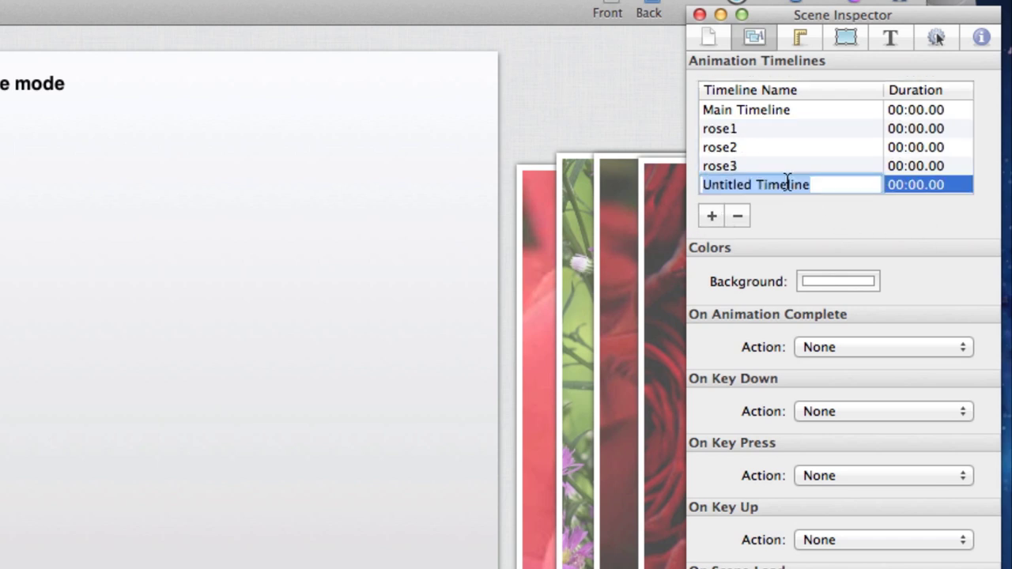
text(rose4)
key(Return)
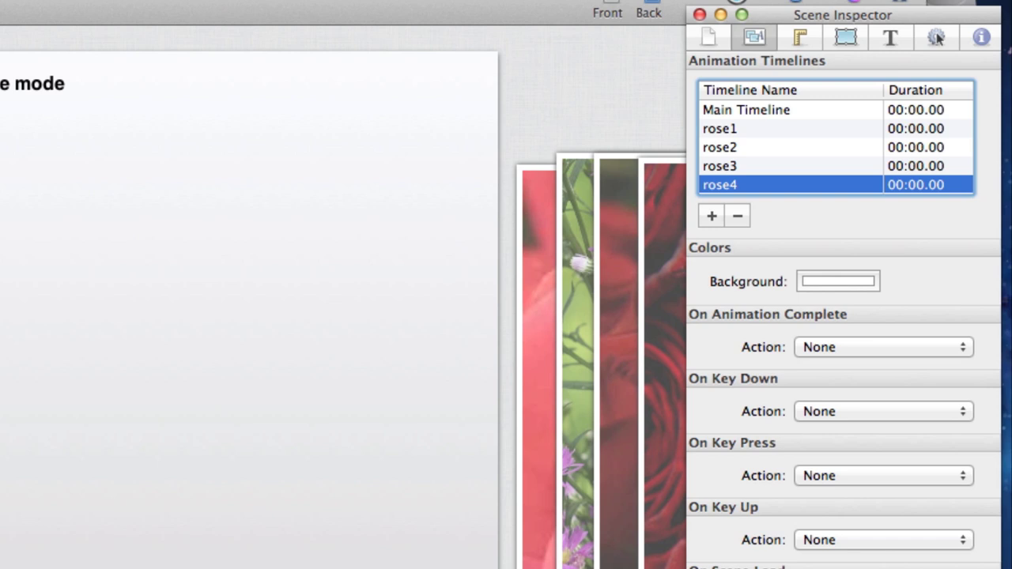
click(755, 129)
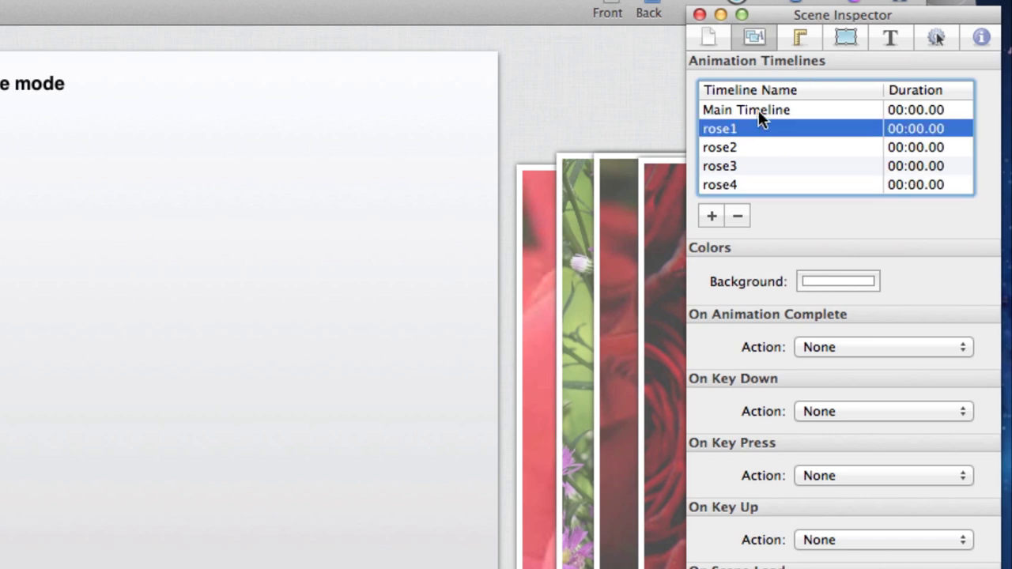
click(758, 112)
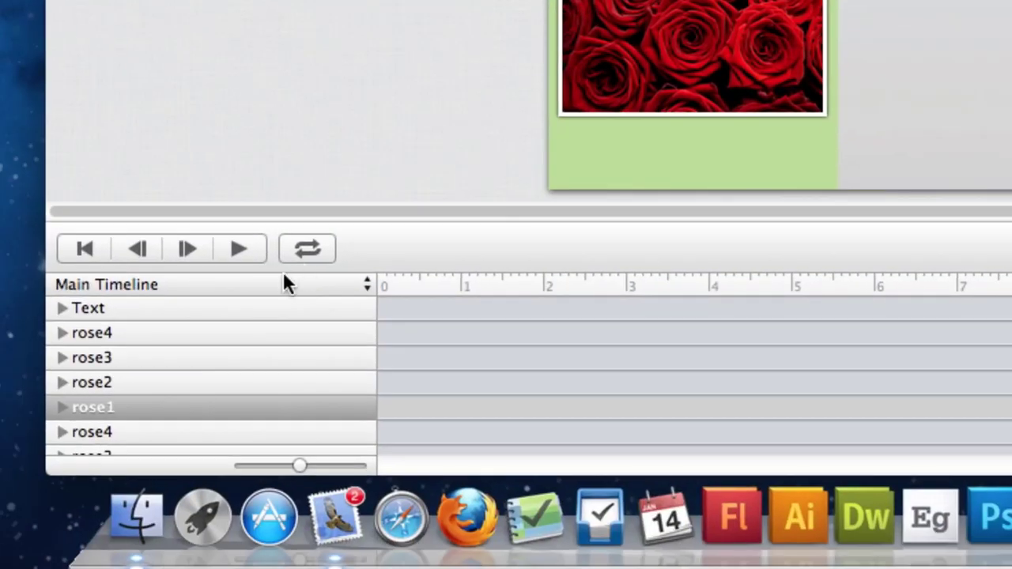
Step: Enlarge the timeline area to show all layers and switch to the rose1 timeline
click(656, 219)
drag(653, 219, 664, 104)
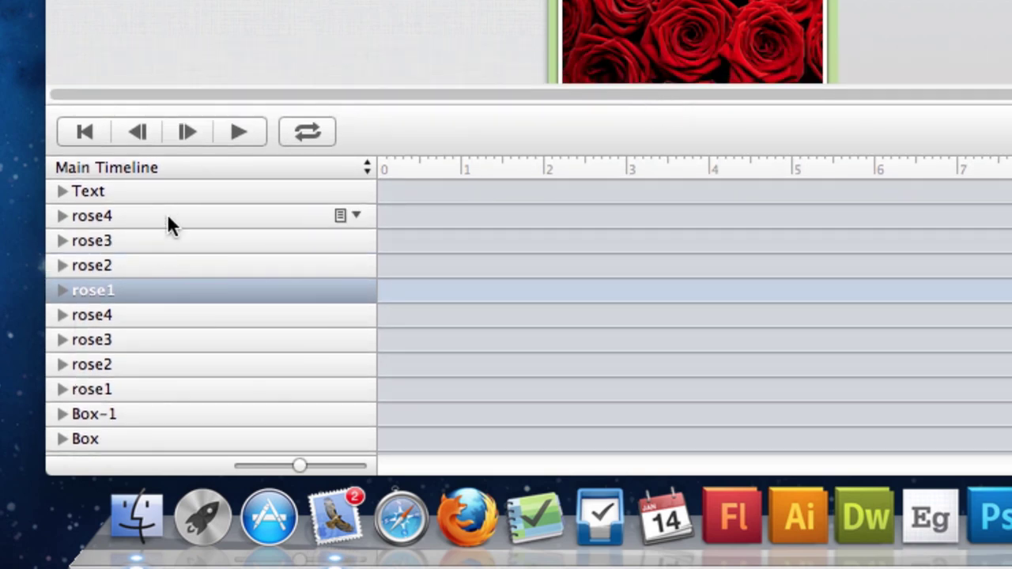
click(195, 167)
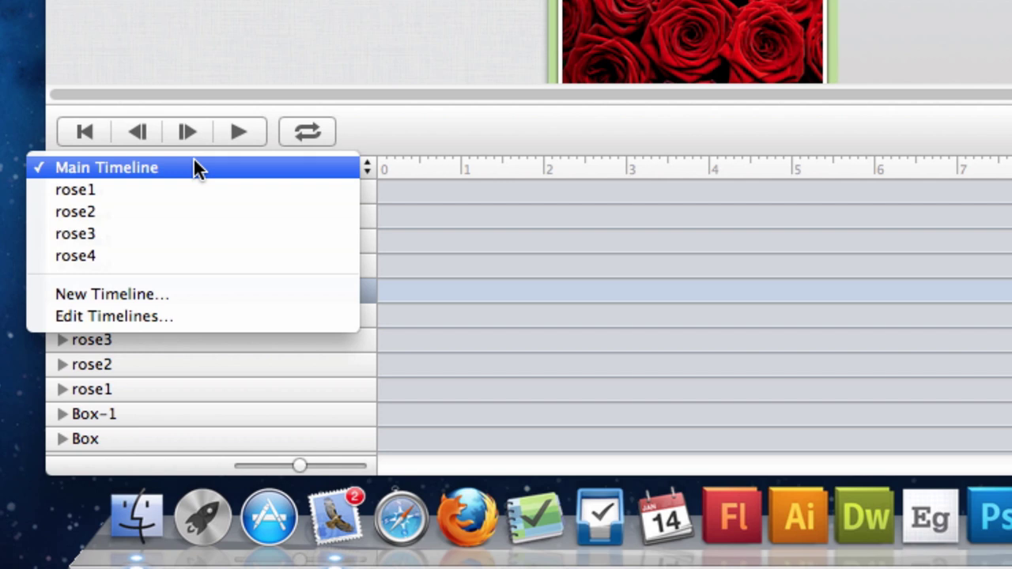
click(132, 190)
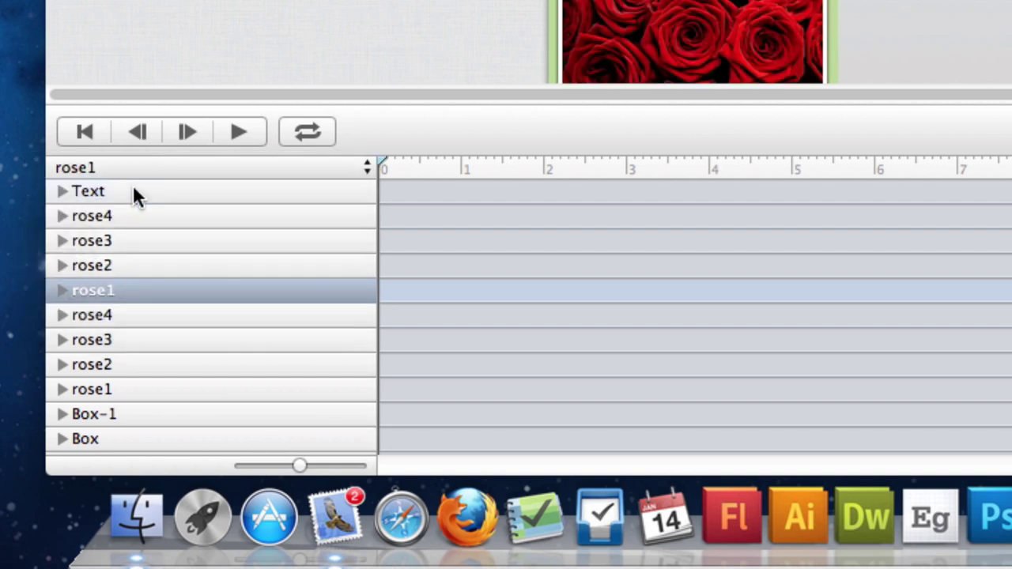
mouse_move(127, 207)
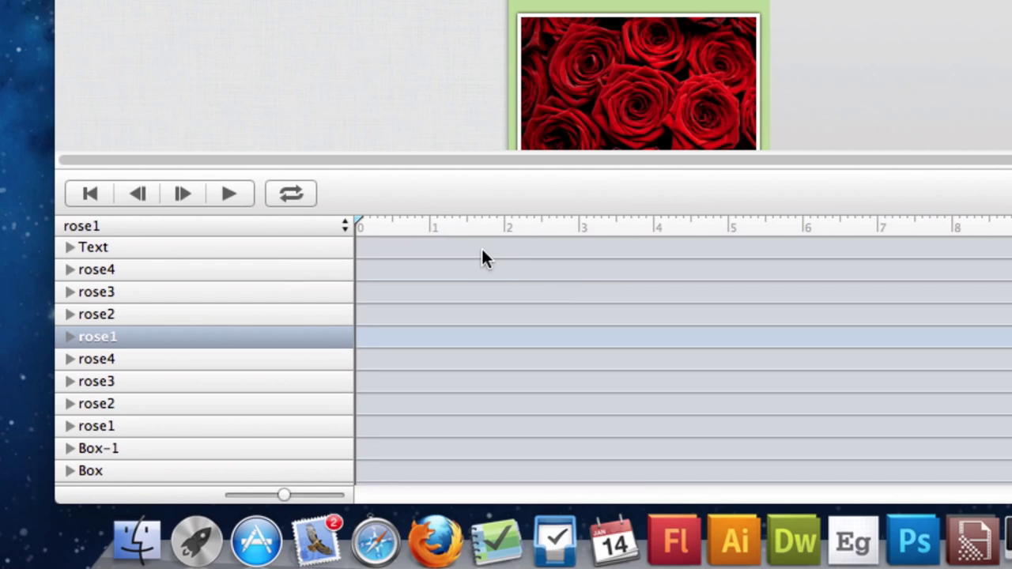
Step: Record the first large rose image sliding from outside the scene into the empty display area over one second, and scrub through the animation
drag(367, 223, 393, 224)
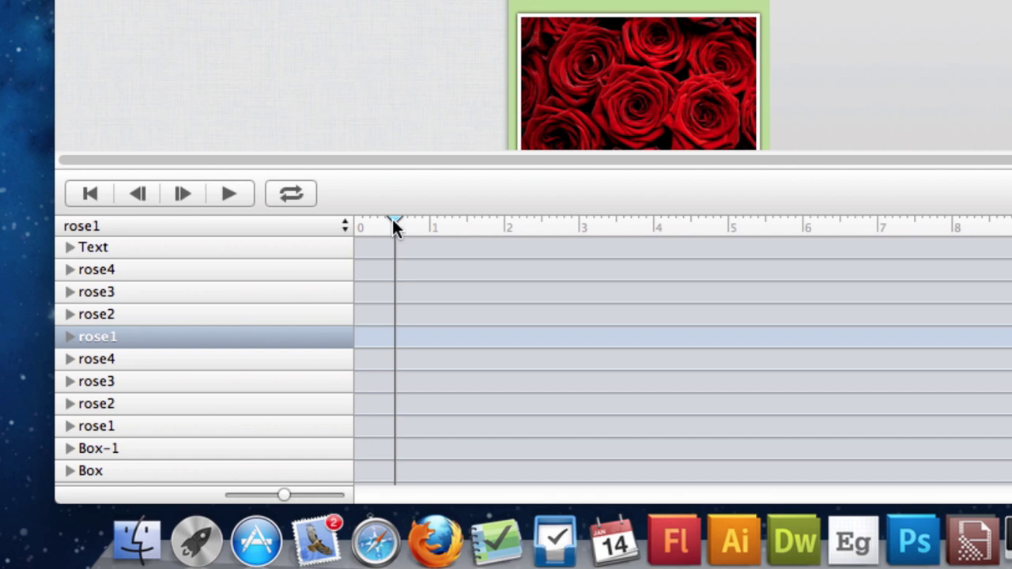
drag(397, 220, 430, 224)
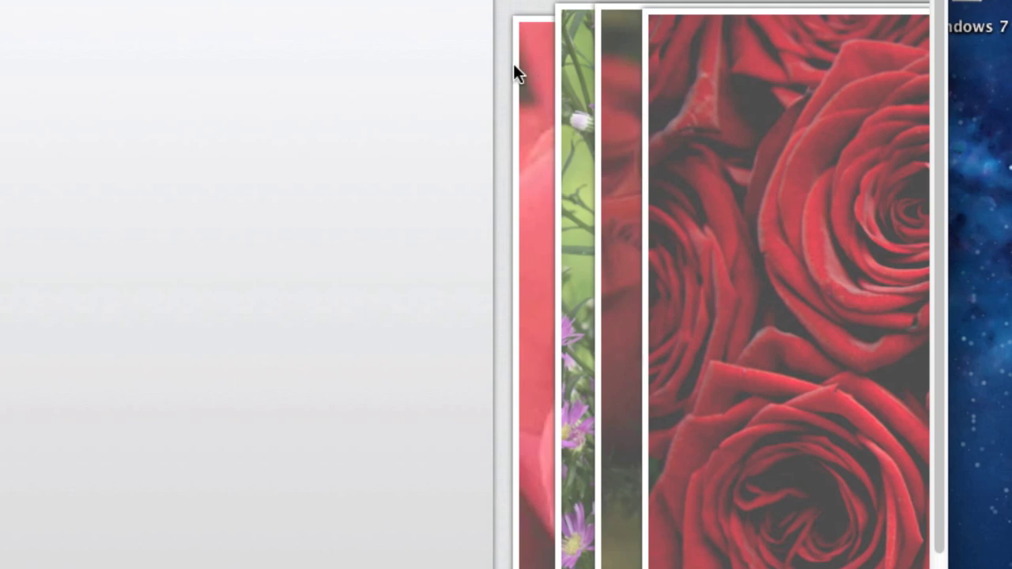
click(542, 55)
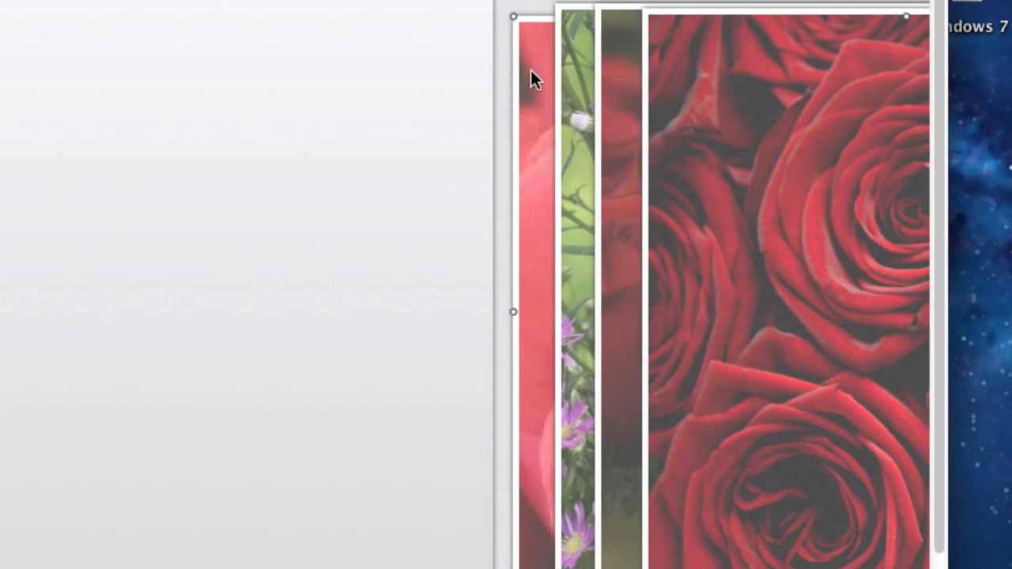
drag(542, 68, 187, 74)
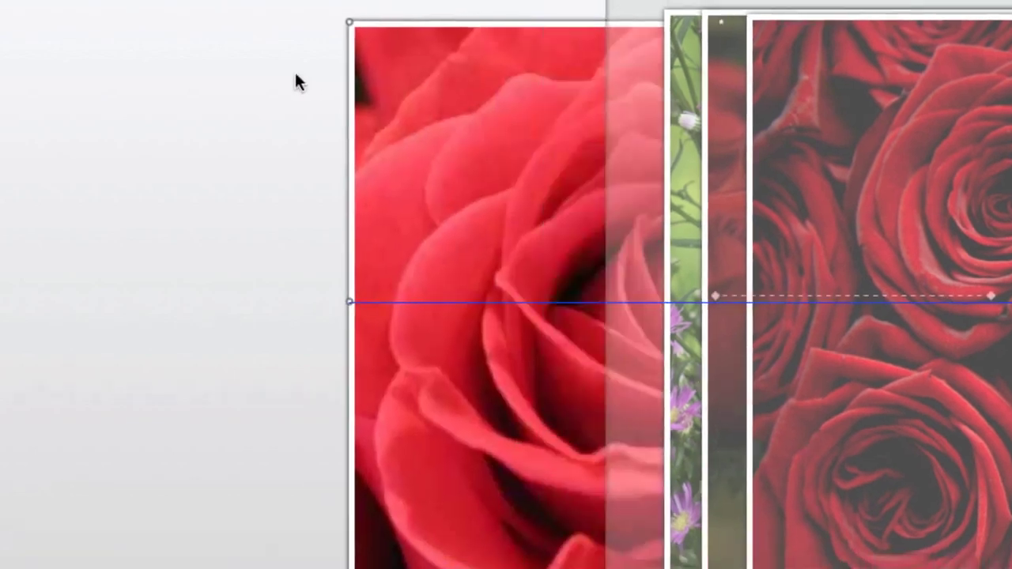
drag(299, 82, 158, 87)
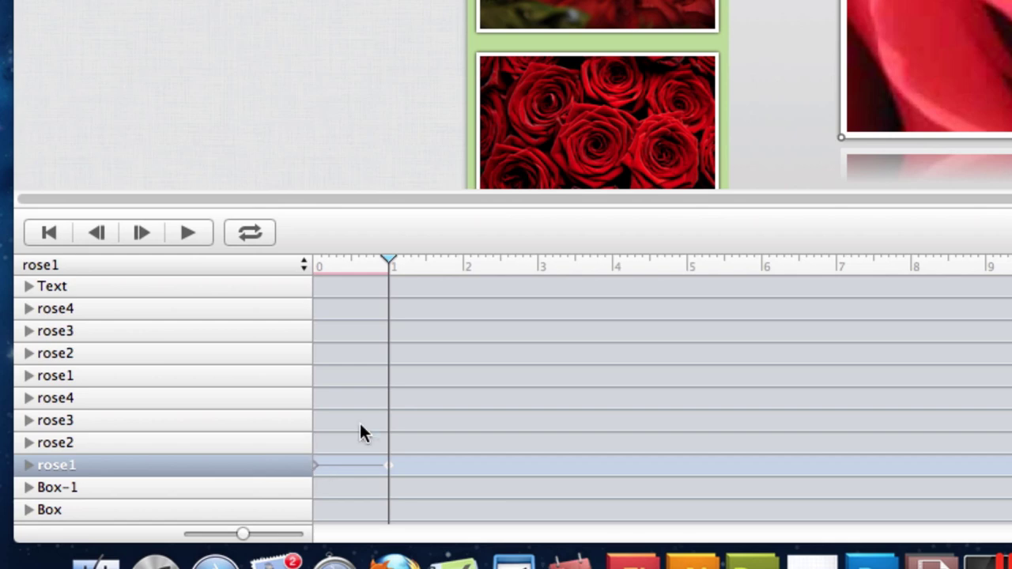
mouse_move(388, 261)
mouse_down()
mouse_move(354, 261)
mouse_move(388, 263)
mouse_up()
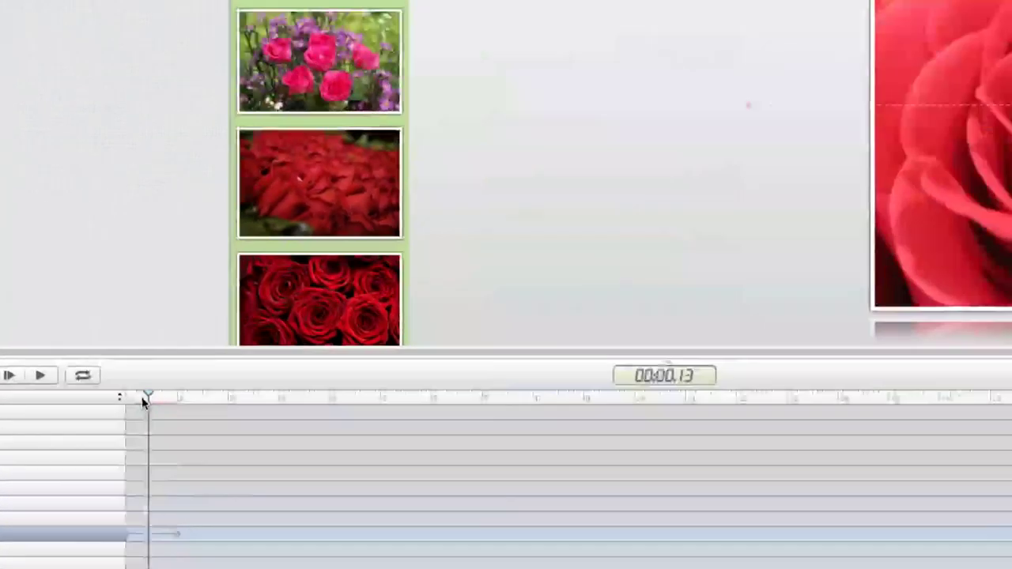
mouse_move(116, 436)
mouse_down()
mouse_move(93, 434)
mouse_move(115, 434)
mouse_up()
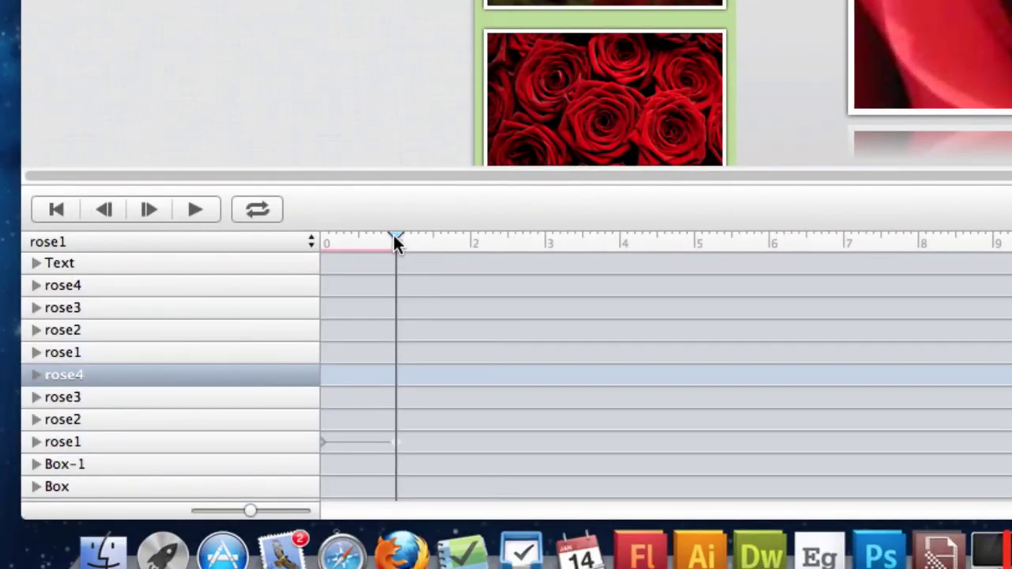
Step: Add keyframes at 0 and 1 second to the large rose2, rose3 and rose4 images in their off-scene positions on the rose1 timeline
drag(394, 234, 318, 235)
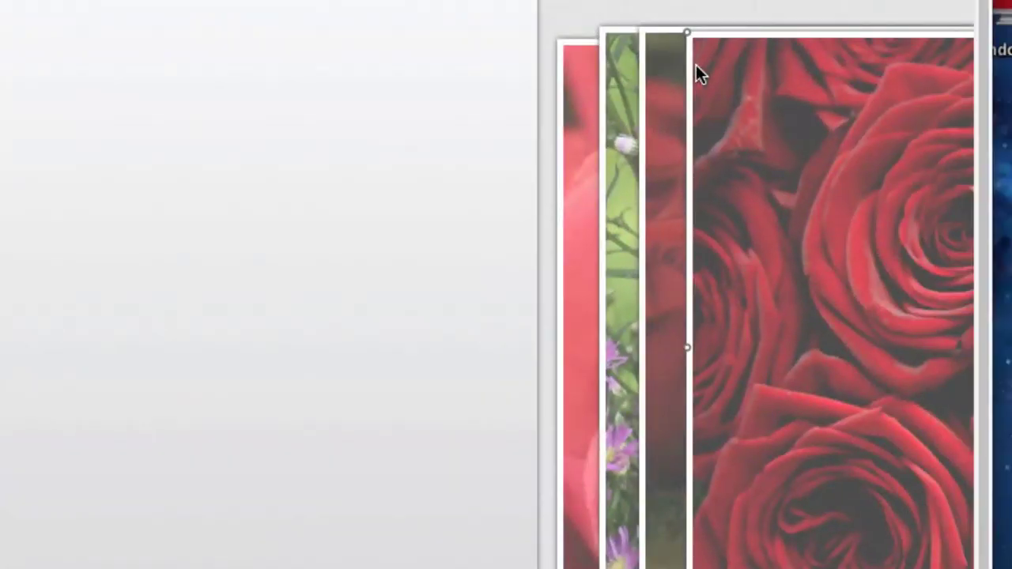
click(630, 65)
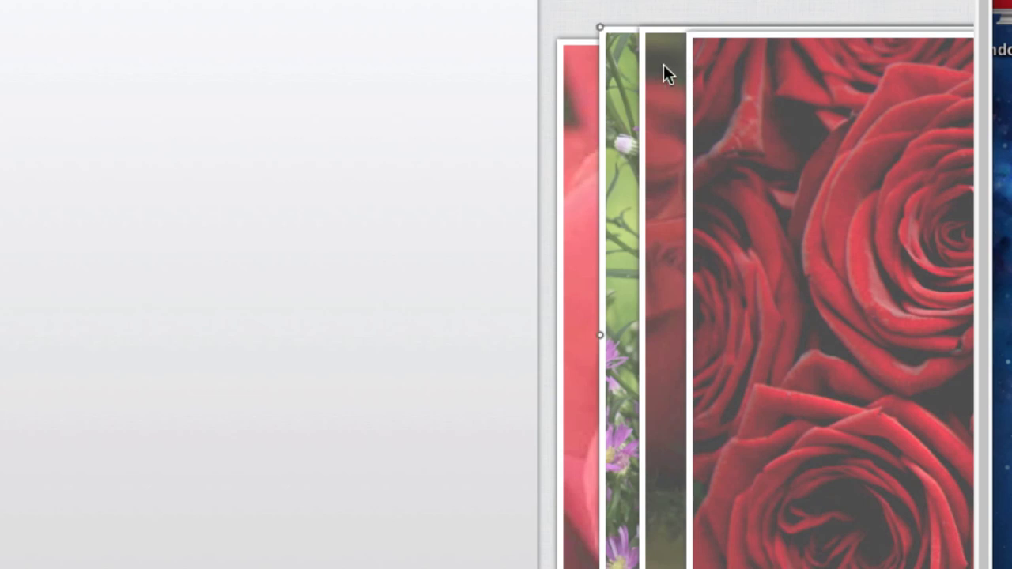
shift+click(664, 65)
shift+click(736, 69)
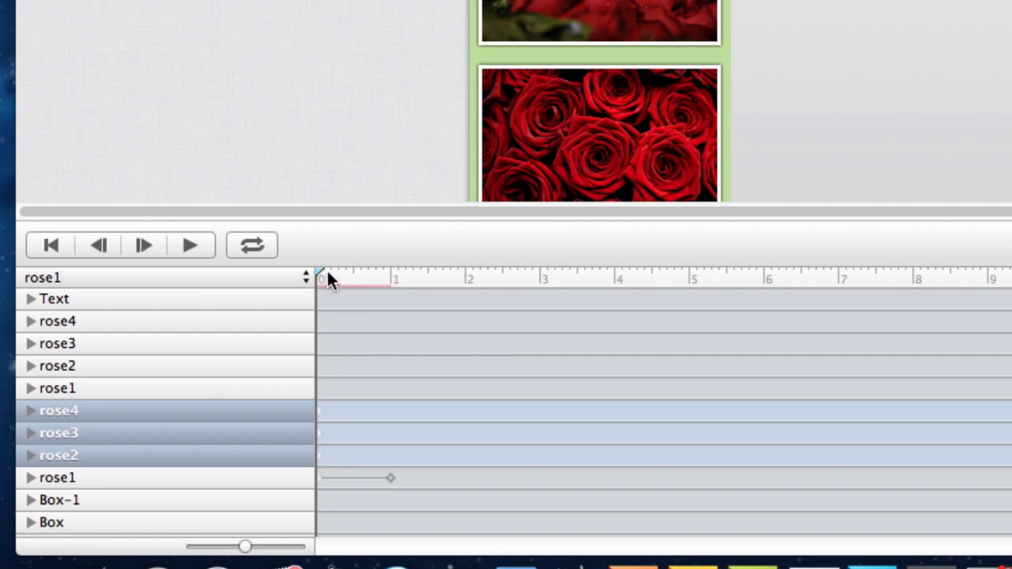
drag(328, 273, 389, 268)
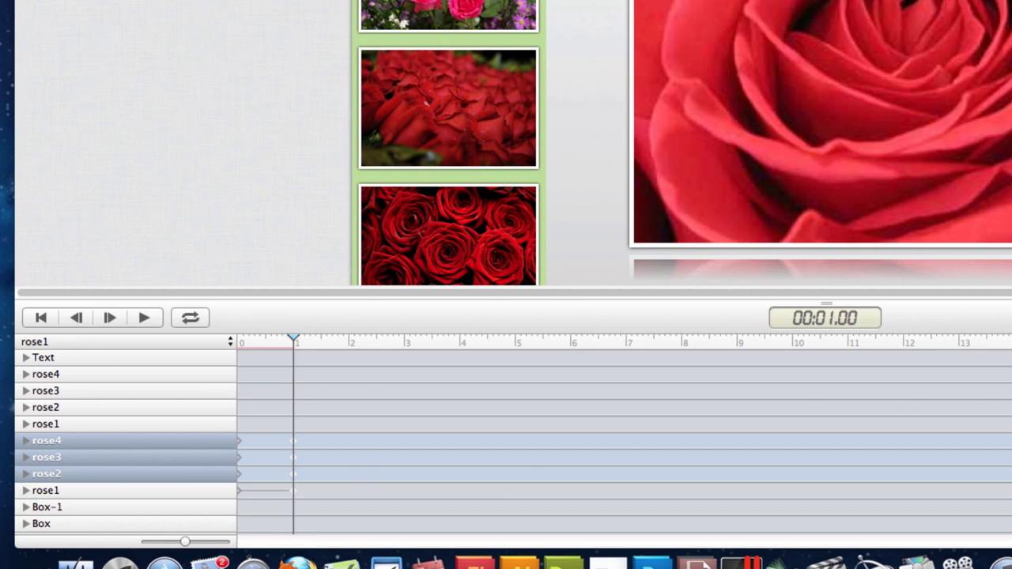
Step: Switch to the rose2 timeline and record its large image sliding from outside the scene into the display area over one second
click(118, 345)
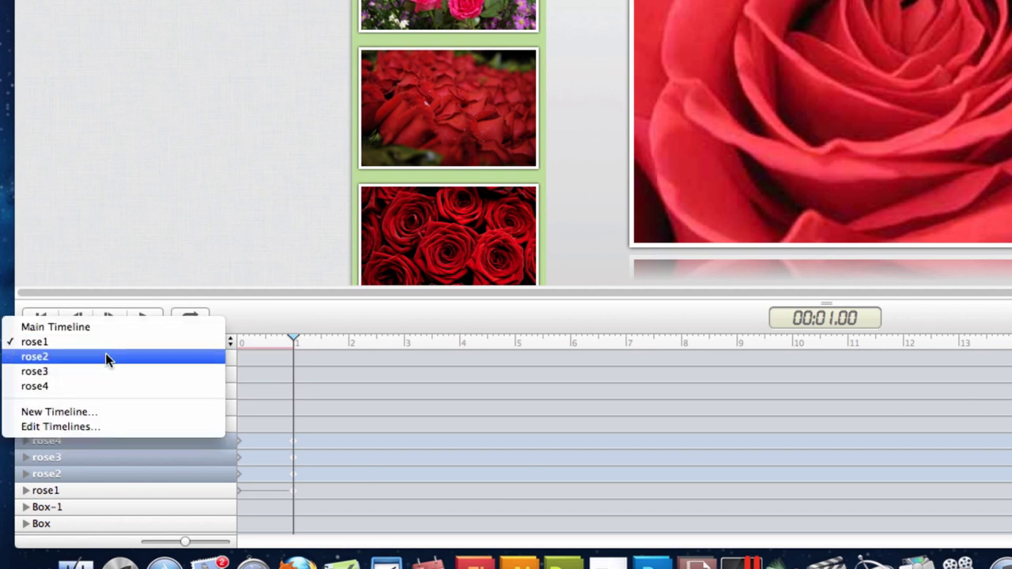
click(217, 266)
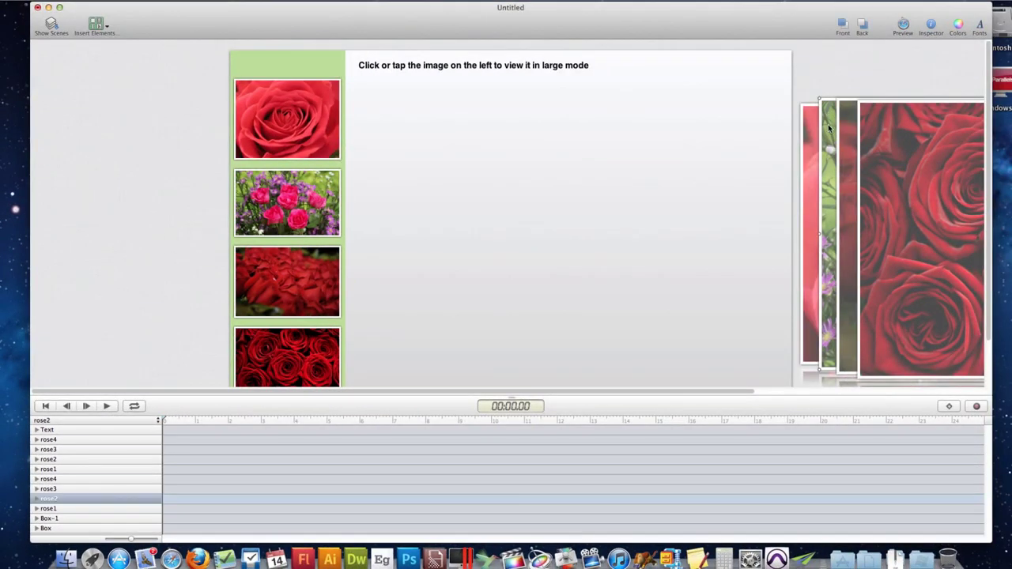
click(977, 405)
drag(181, 421, 196, 425)
click(915, 383)
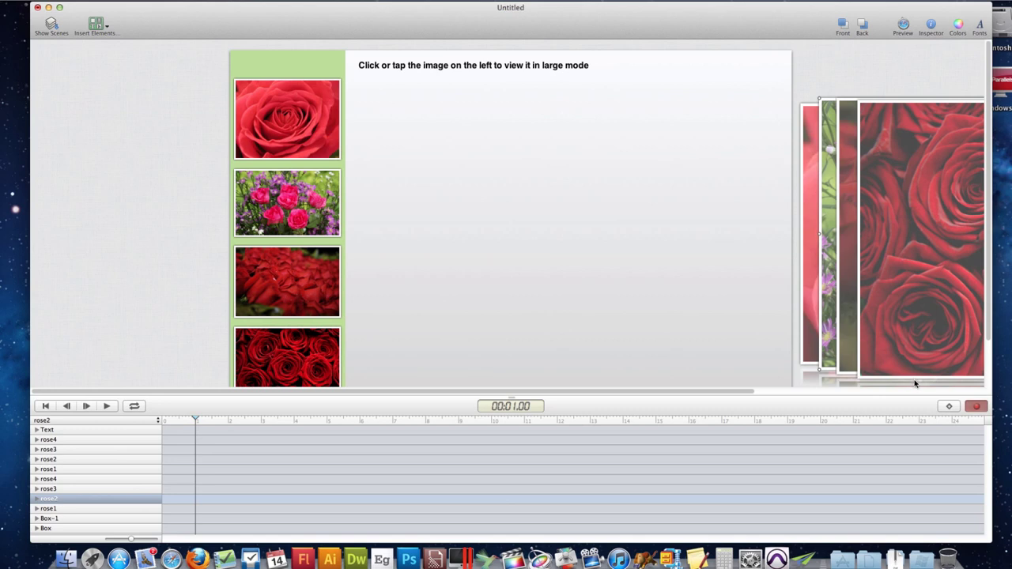
click(829, 211)
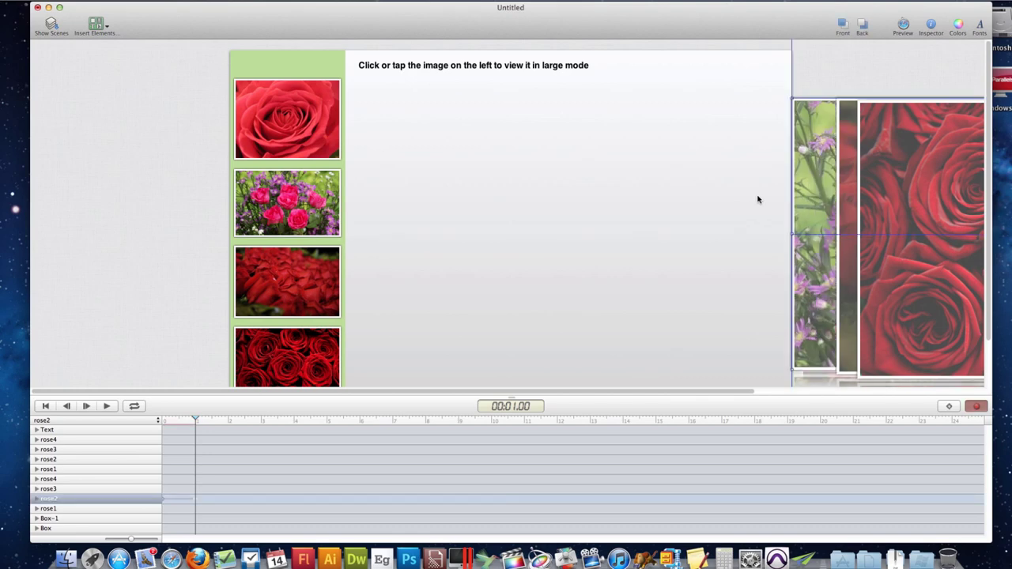
drag(599, 196, 363, 199)
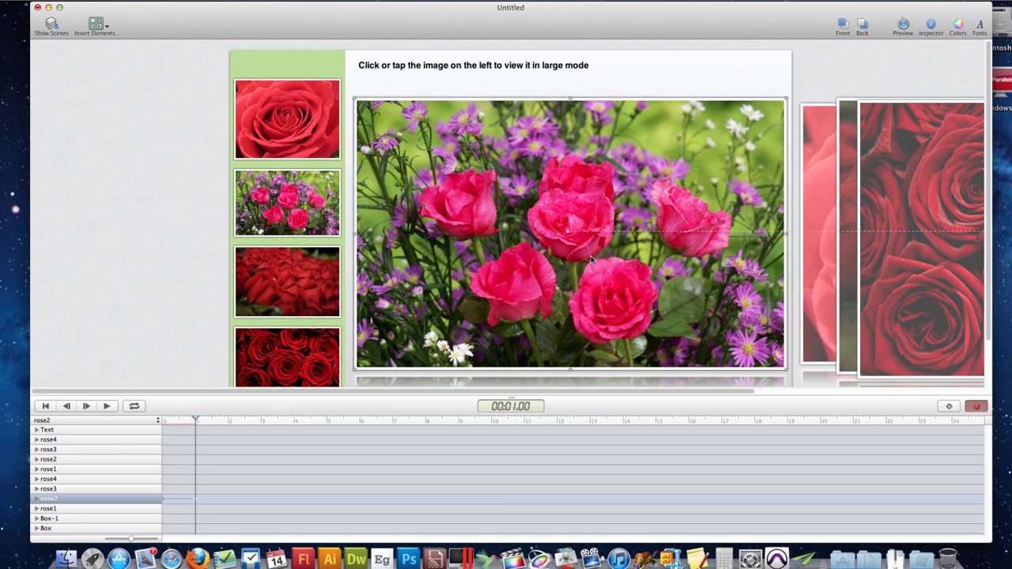
key(Left)
key(Left)
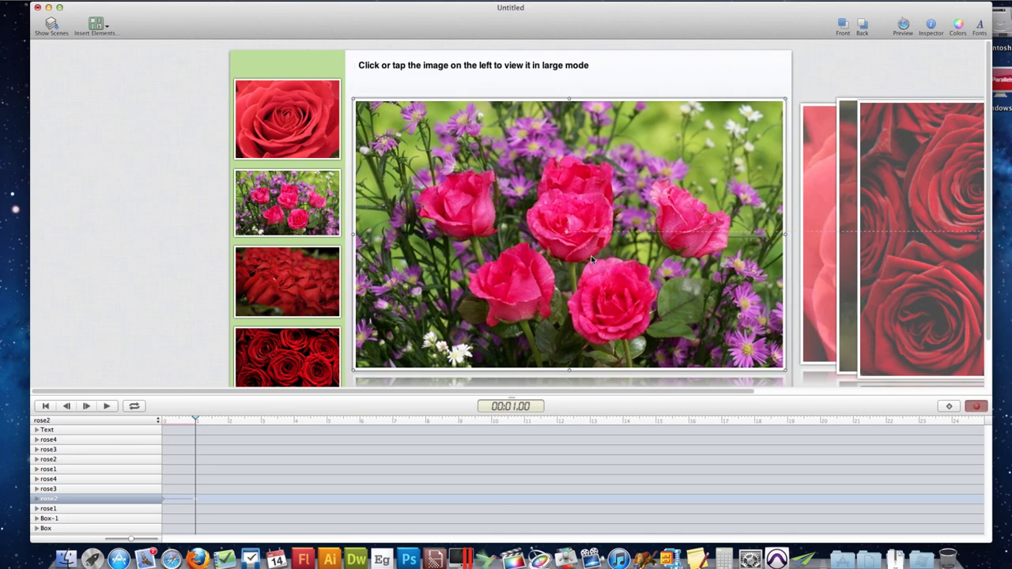
click(978, 407)
Step: Add keyframes at 0 and 1 second to the off-scene large rose1, rose3 and rose4 images on the rose2 timeline
click(827, 121)
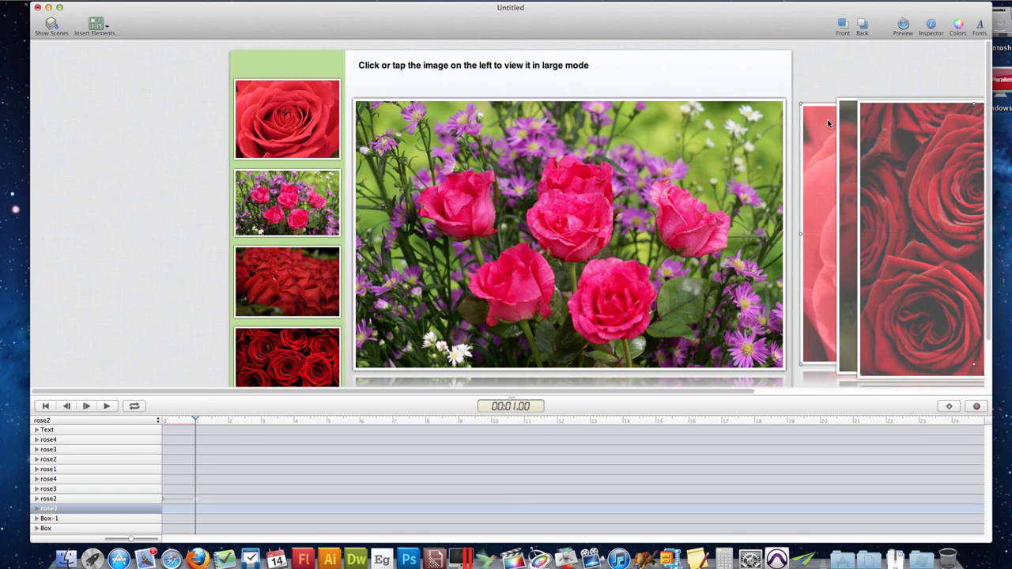
shift+click(846, 113)
shift+click(874, 120)
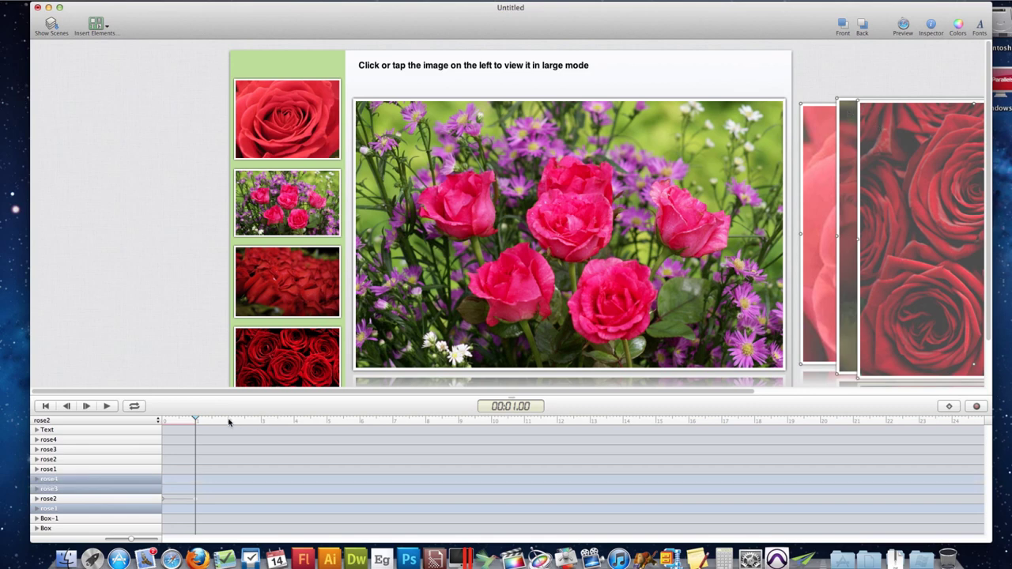
drag(191, 425, 162, 423)
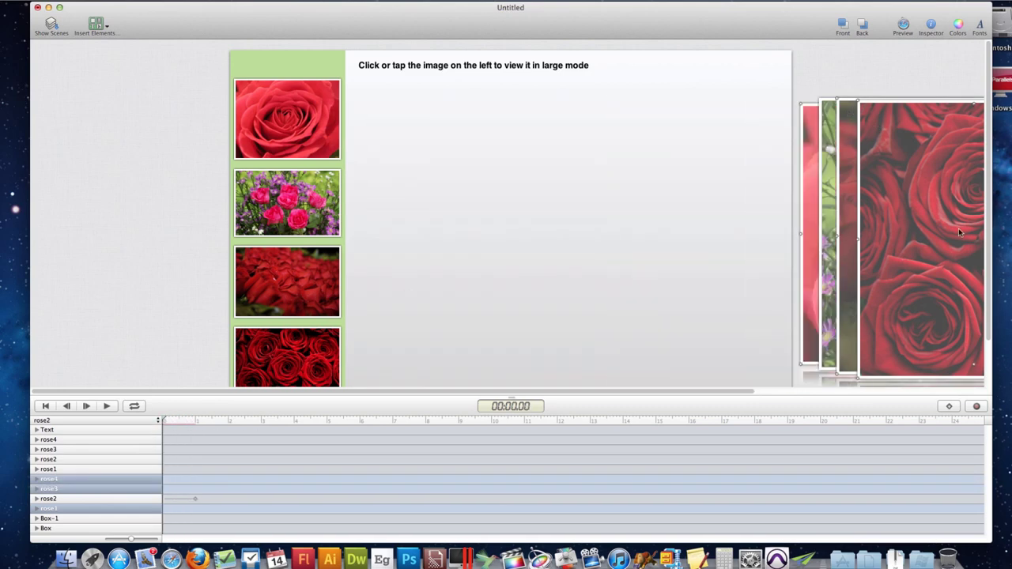
click(950, 406)
drag(171, 421, 194, 420)
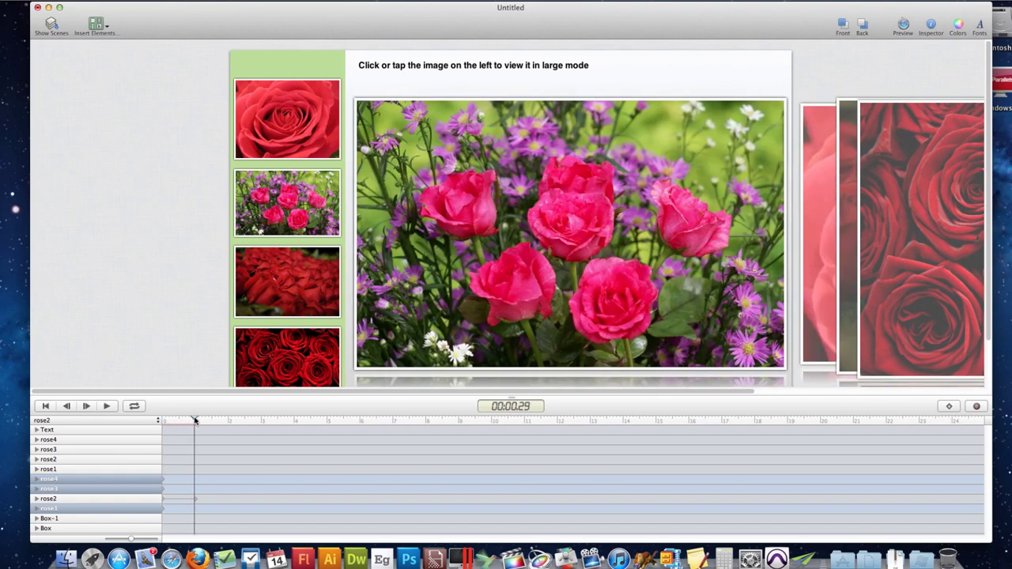
click(950, 405)
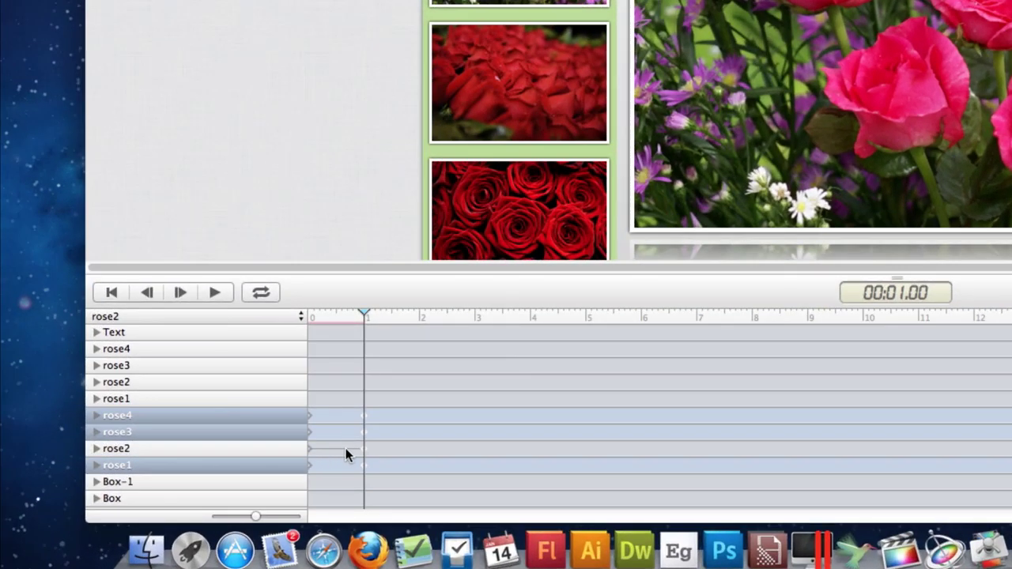
Step: Switch to the rose3 timeline and record its large image moving from outside the scene into the display area over one second
click(225, 318)
click(217, 331)
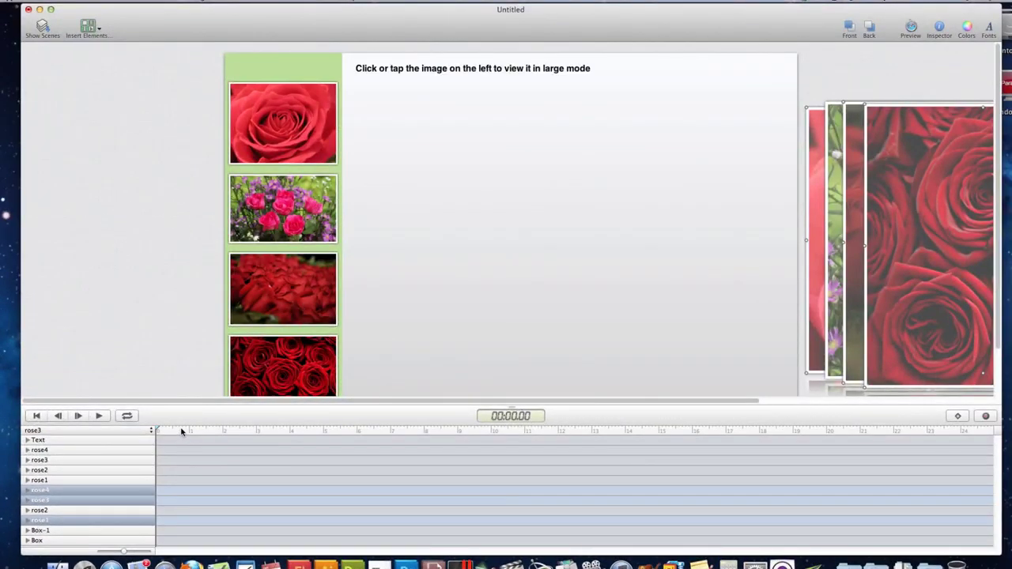
click(192, 431)
drag(192, 431, 190, 432)
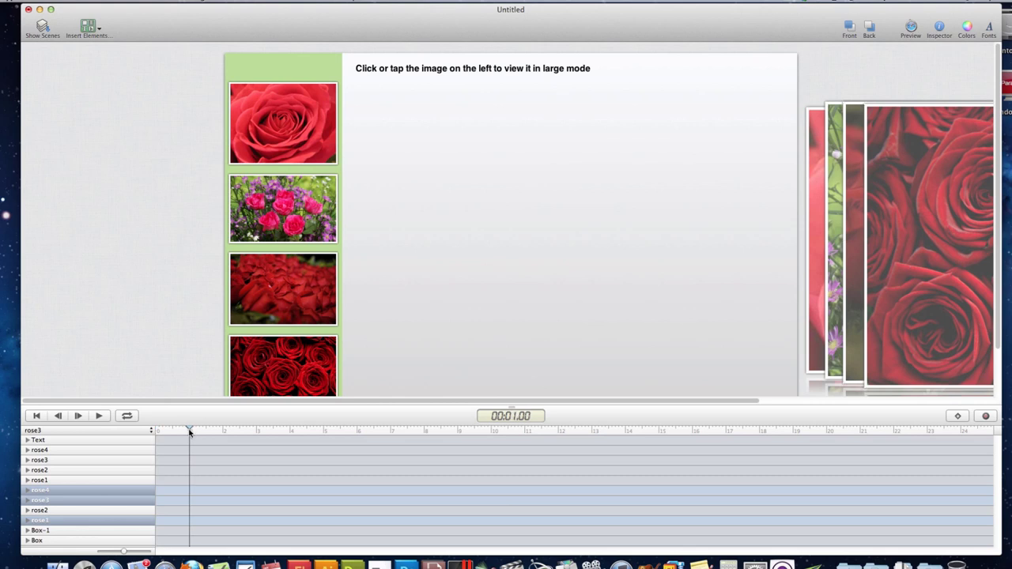
click(913, 64)
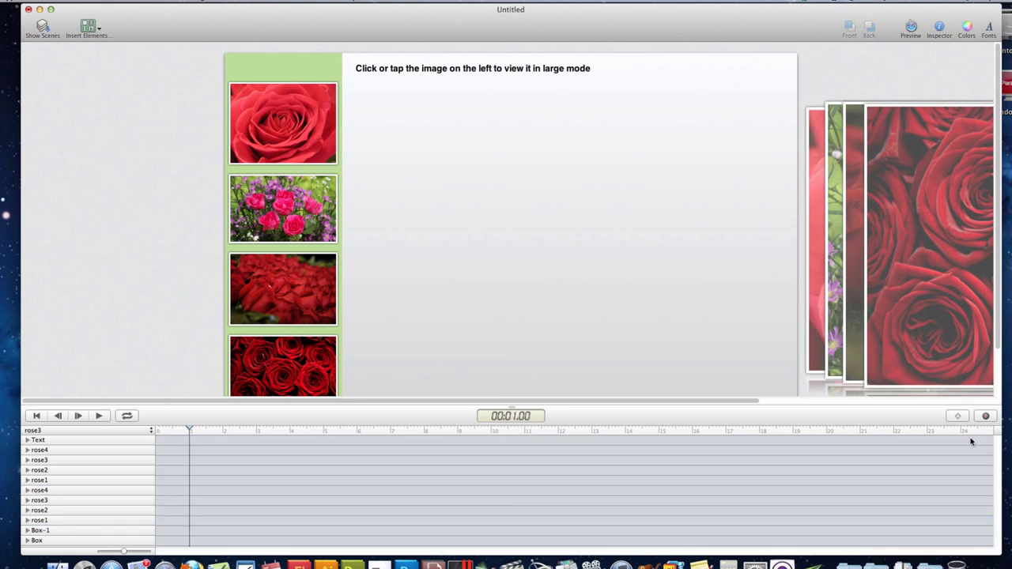
click(986, 416)
drag(859, 230, 377, 223)
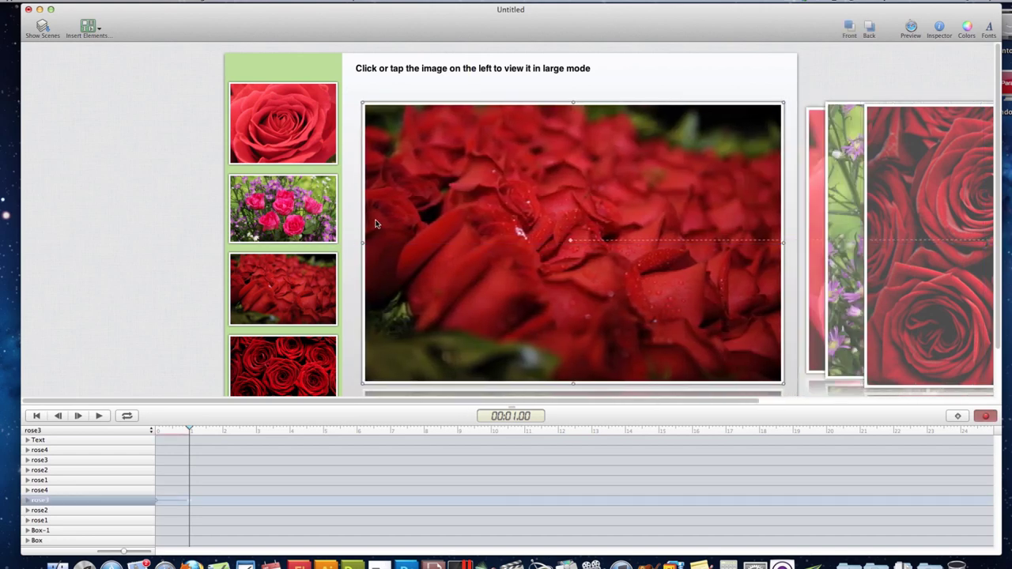
click(979, 418)
click(979, 418)
Step: Add keyframes at 1 second and 0 to the off-scene large rose1, rose2 and rose4 images on the rose3 timeline
click(949, 158)
shift+click(842, 156)
shift+click(811, 159)
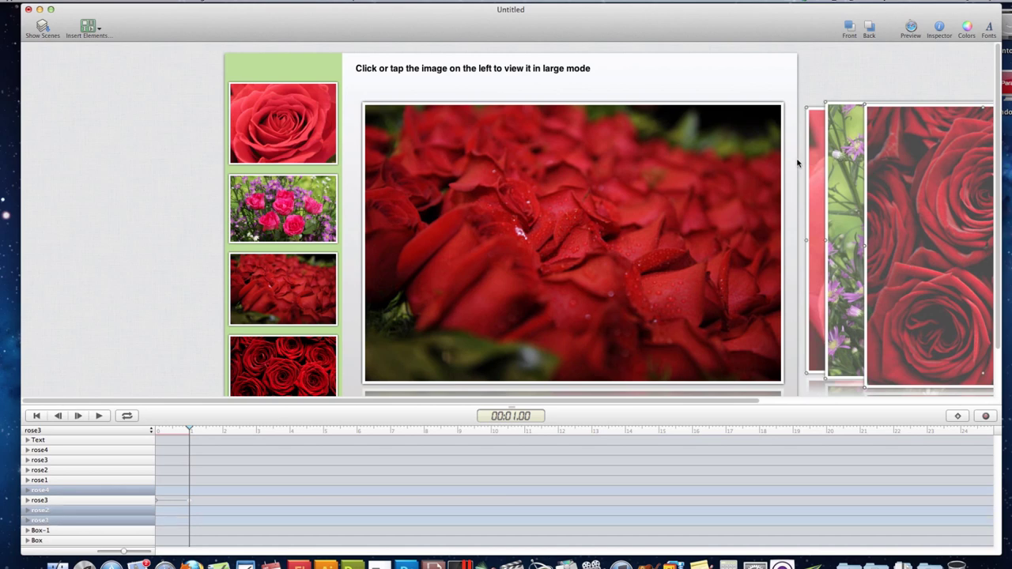
click(963, 420)
drag(190, 430, 163, 428)
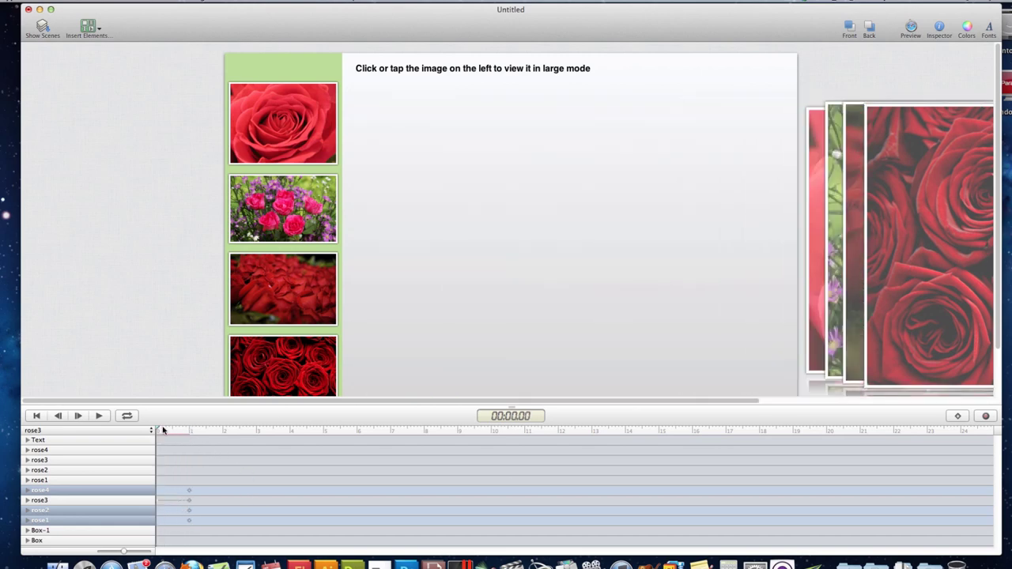
click(957, 416)
Step: Switch to the rose4 timeline and record its large image moving from outside the scene into the display area by 00:01.01
click(100, 430)
click(99, 439)
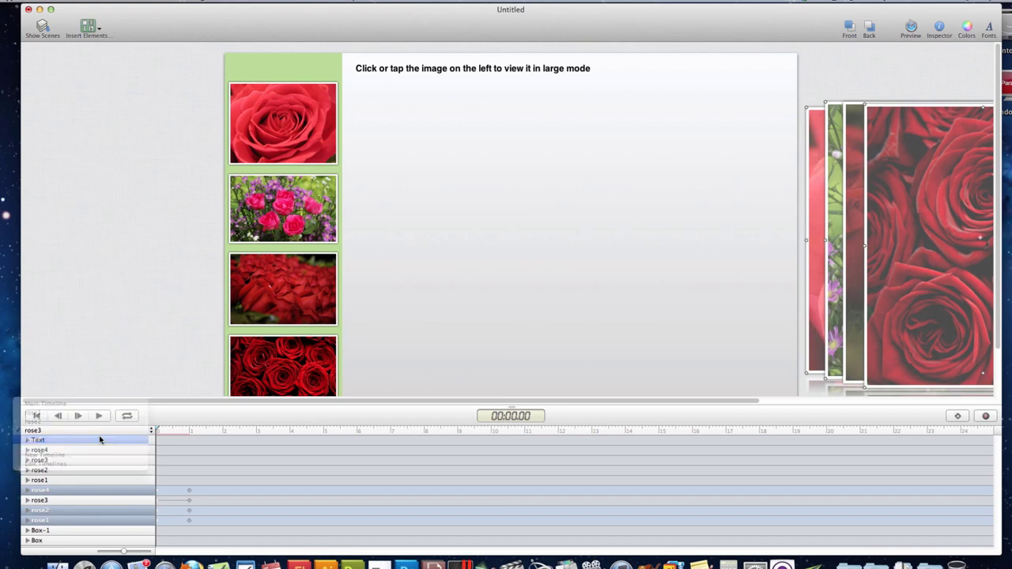
click(898, 92)
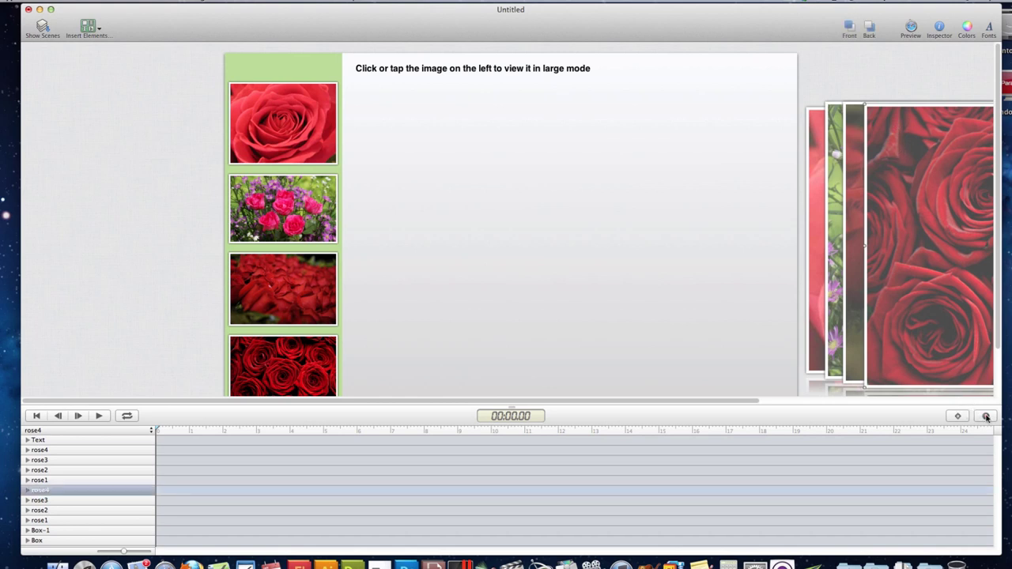
click(189, 430)
drag(189, 429, 190, 429)
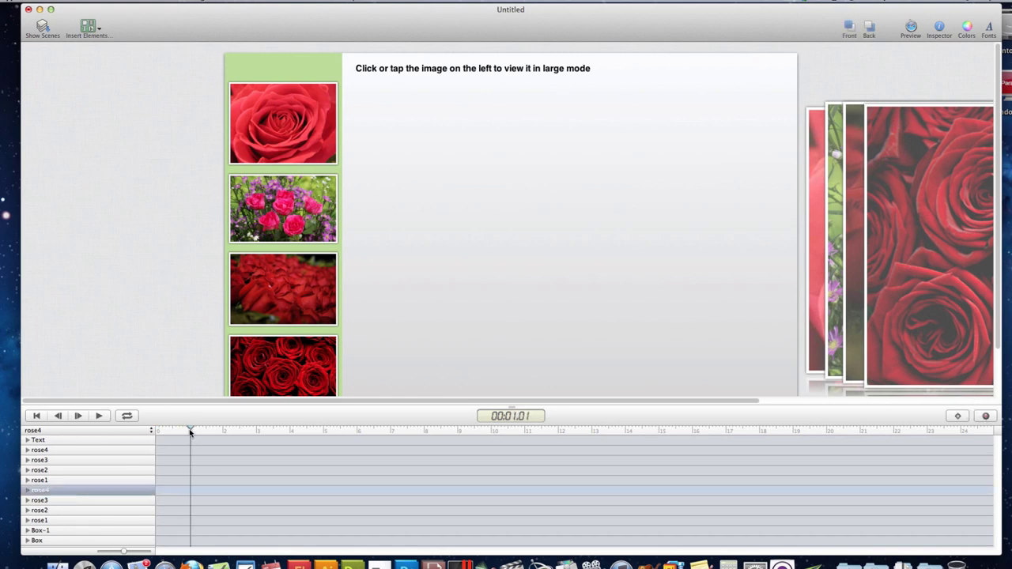
click(904, 312)
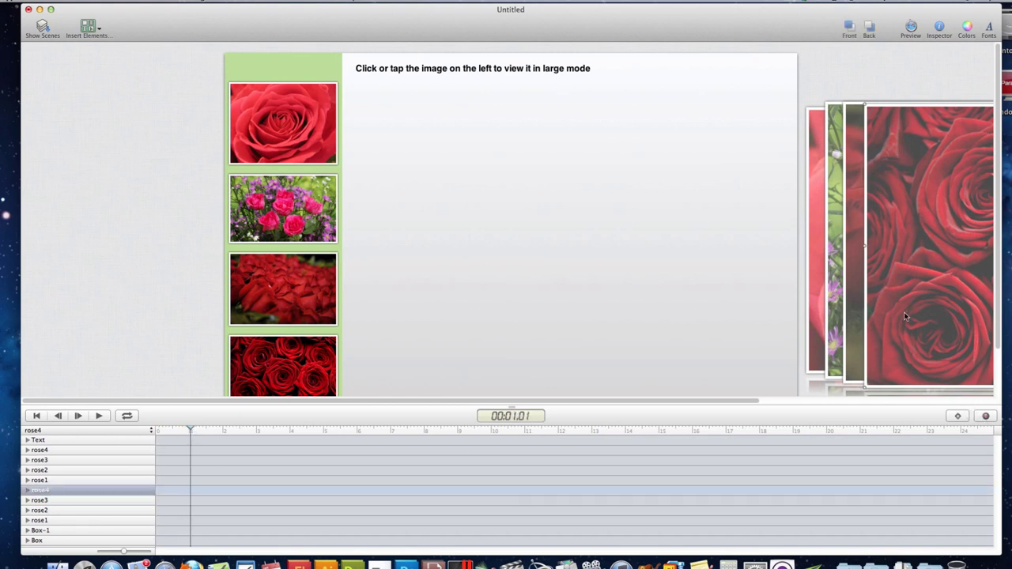
click(986, 416)
drag(943, 271, 454, 268)
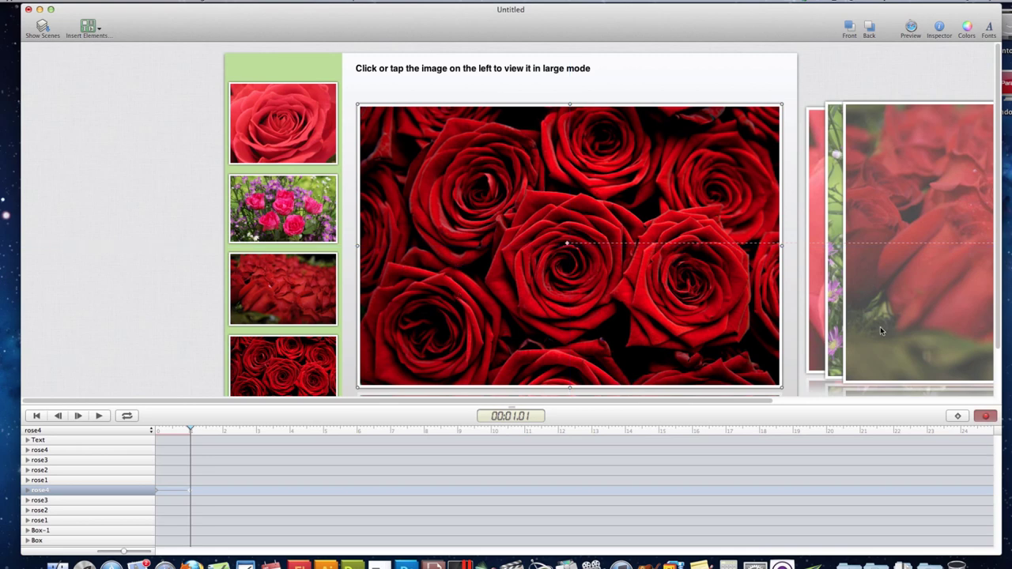
click(994, 420)
Step: Add keyframes at 00:01.01 and 0 to the off-scene large rose1, rose2 and rose3 images on the rose4 timeline
click(886, 119)
shift+click(829, 134)
shift+click(816, 141)
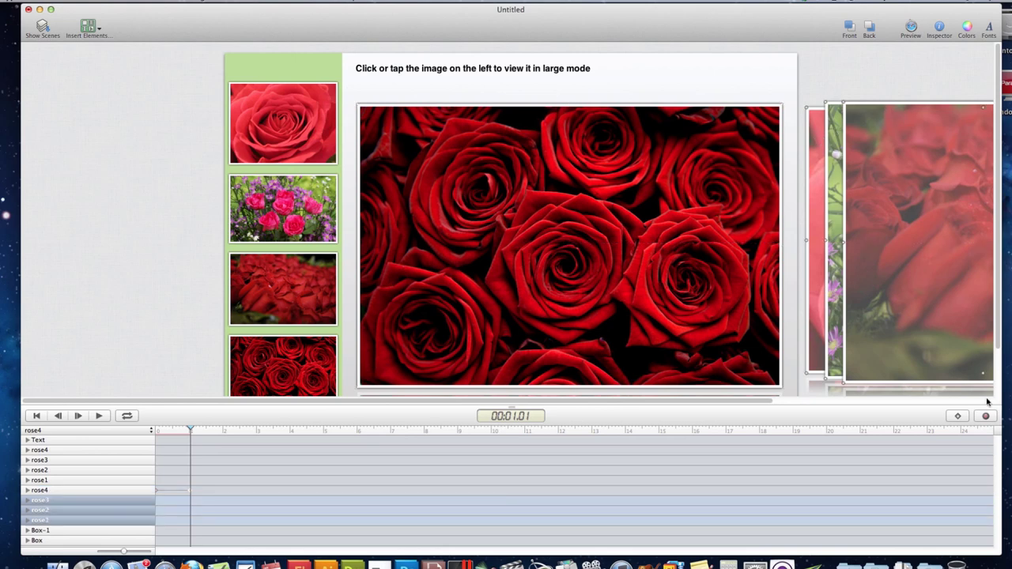
click(959, 417)
drag(190, 432, 155, 432)
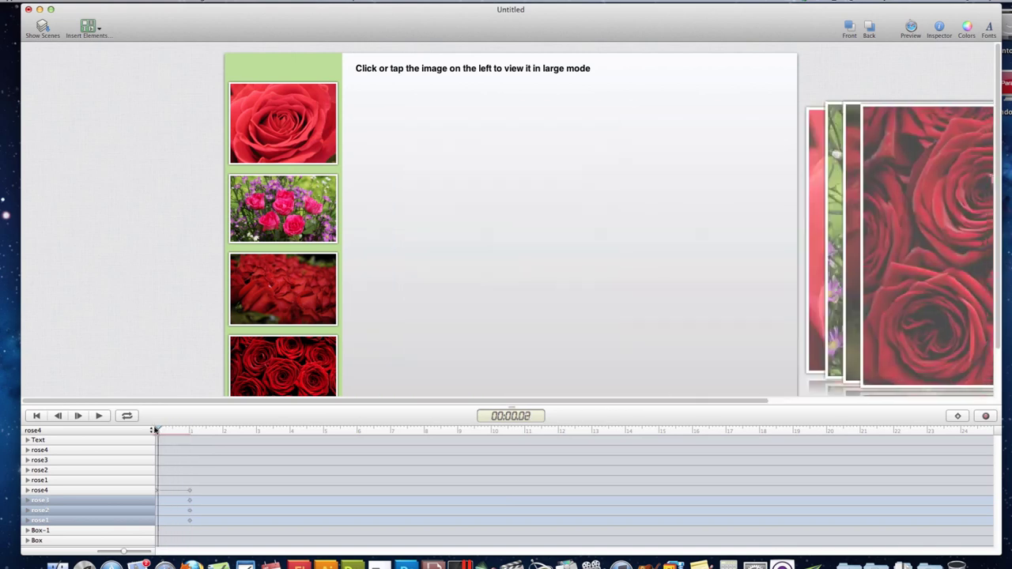
click(958, 417)
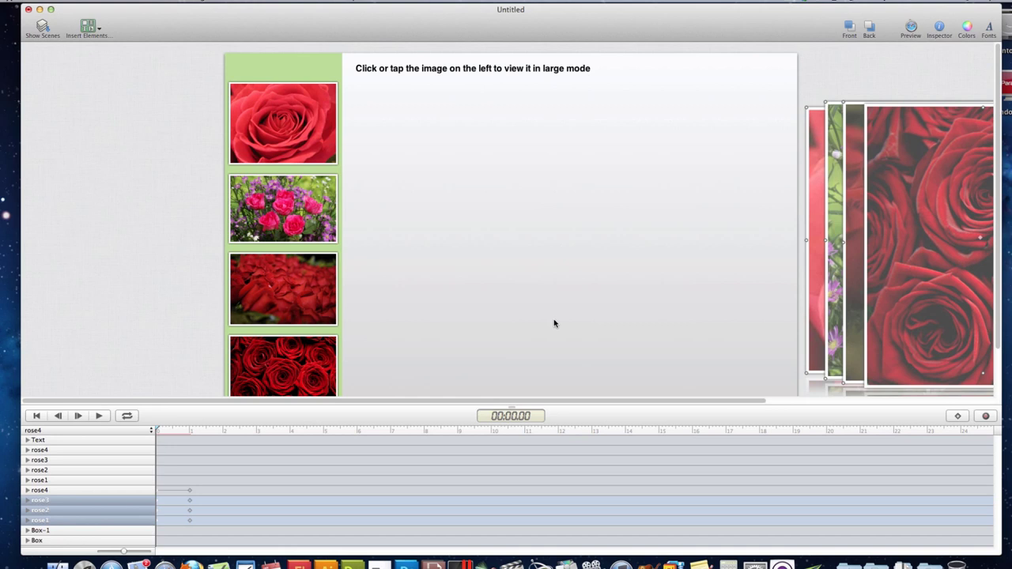
Step: Preview the gallery in Safari, return to Hype and clear the selection
click(911, 29)
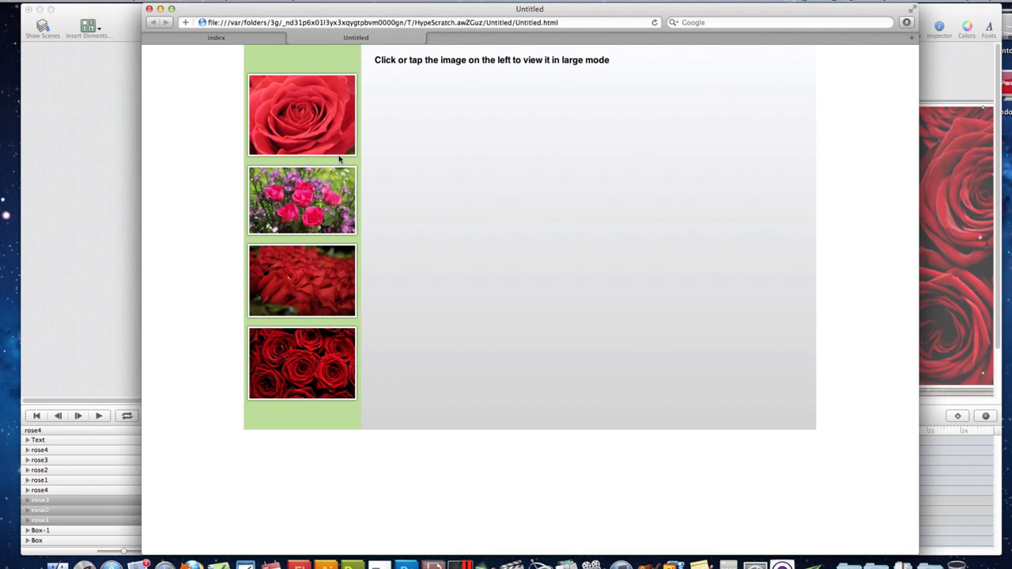
key(super+Tab)
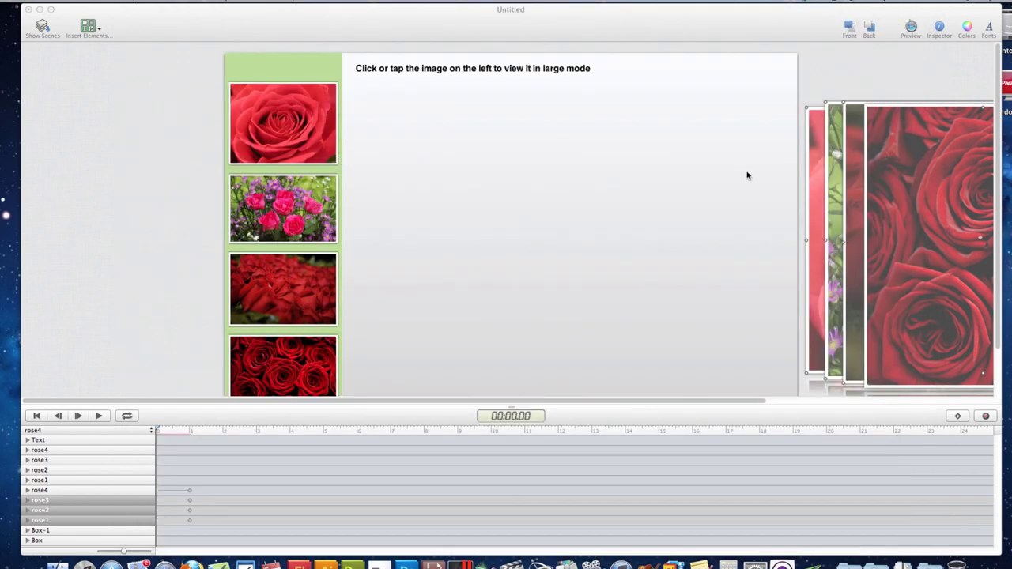
click(832, 75)
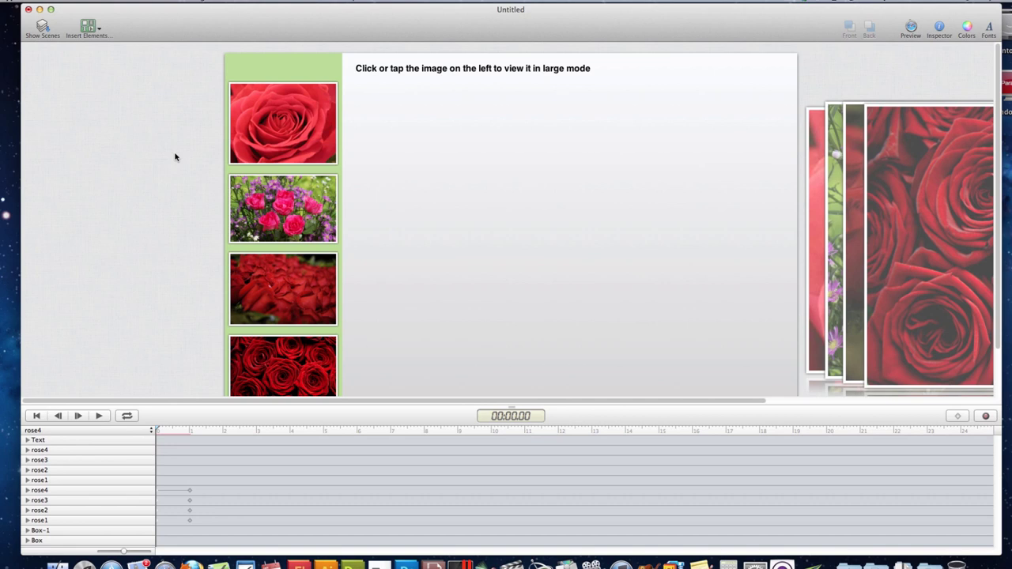
Step: Set the rose1 thumbnail's On Mouse Up action to Play Timeline with the rose1 timeline
click(269, 127)
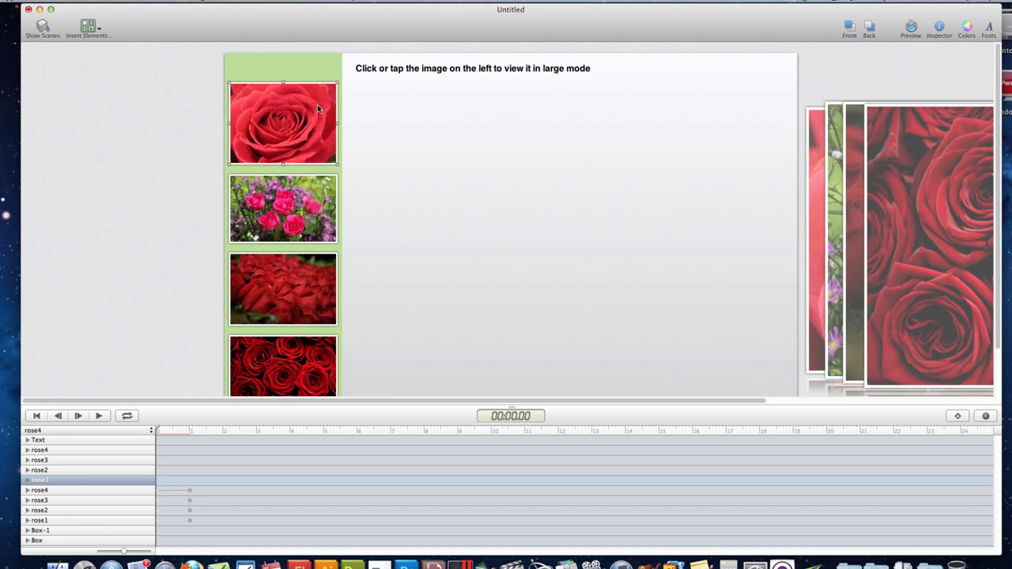
click(940, 30)
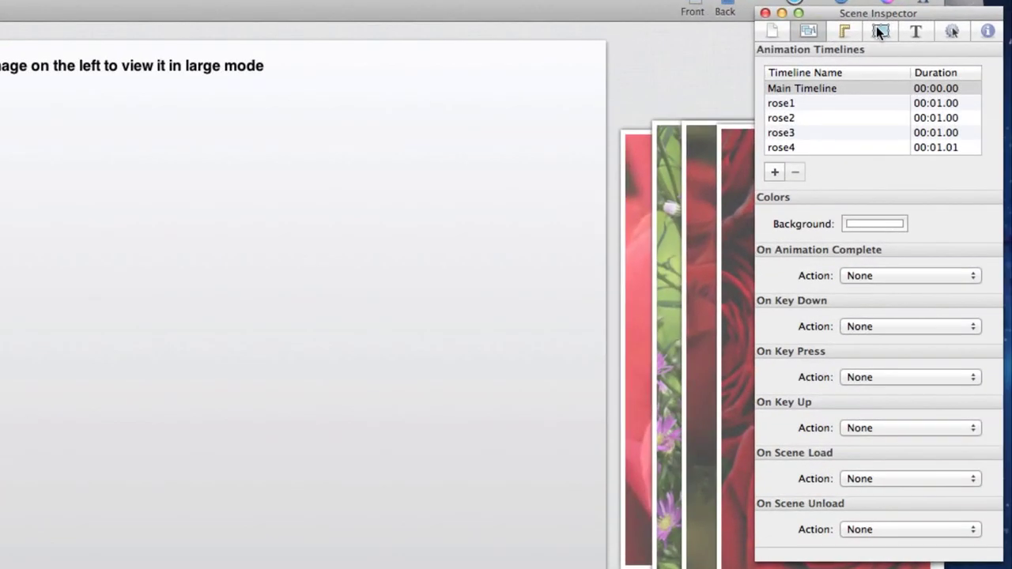
click(954, 31)
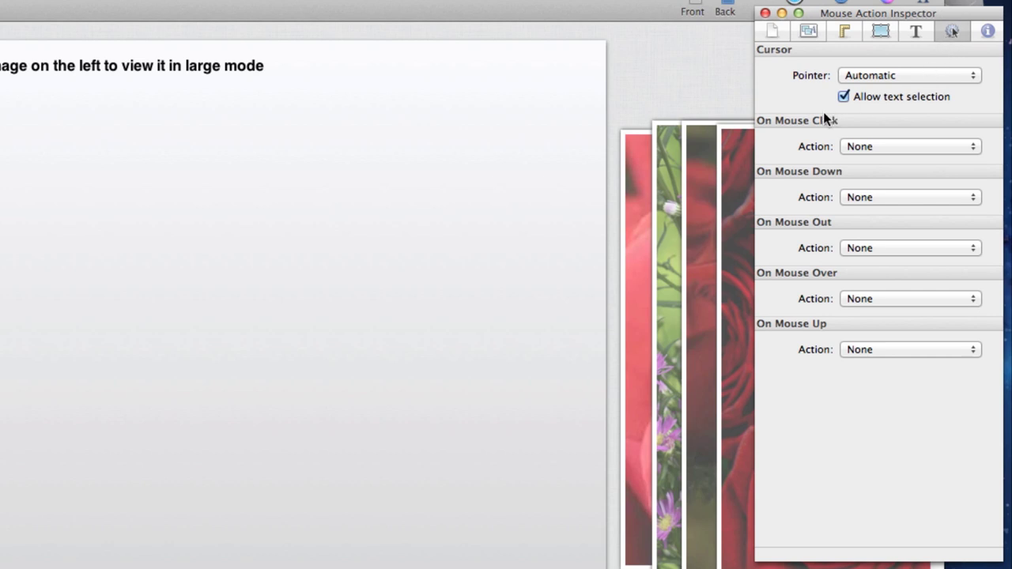
click(870, 76)
click(806, 76)
click(902, 351)
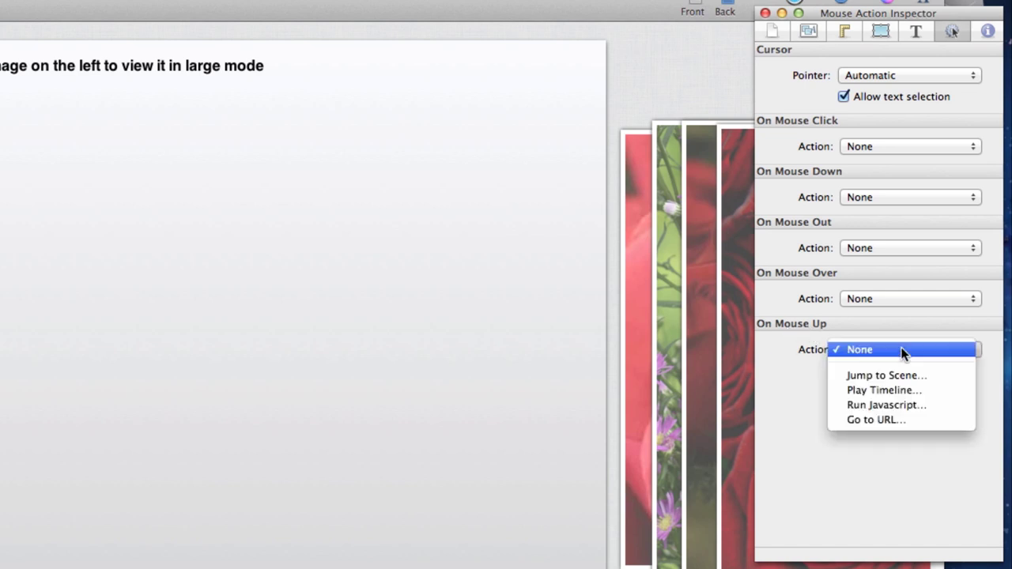
click(921, 391)
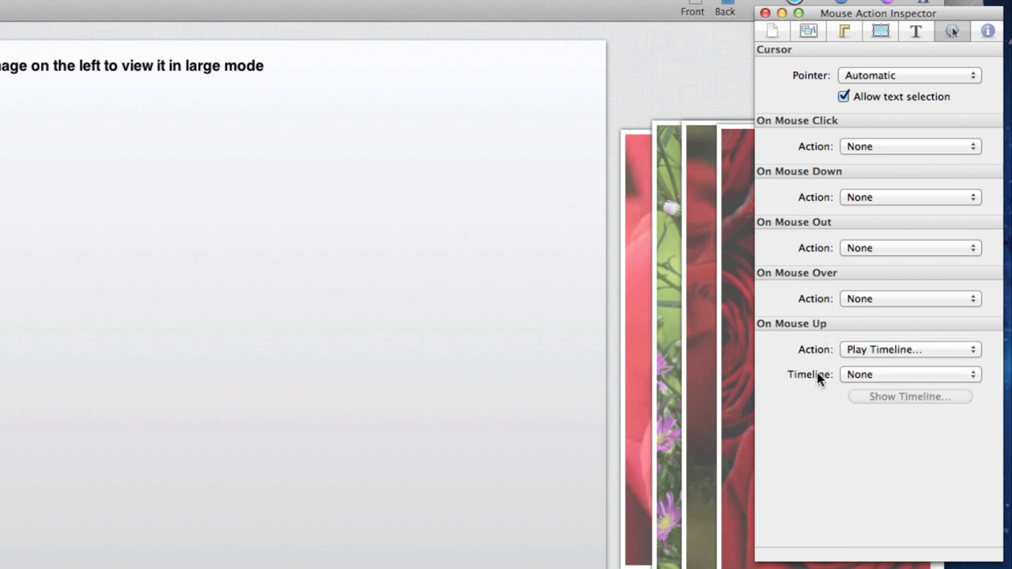
click(927, 377)
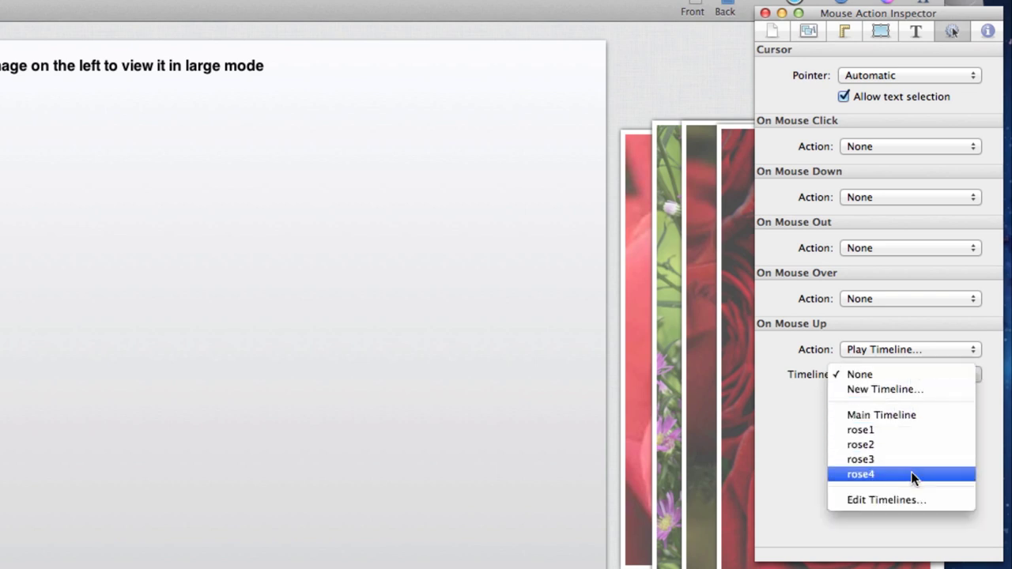
click(920, 428)
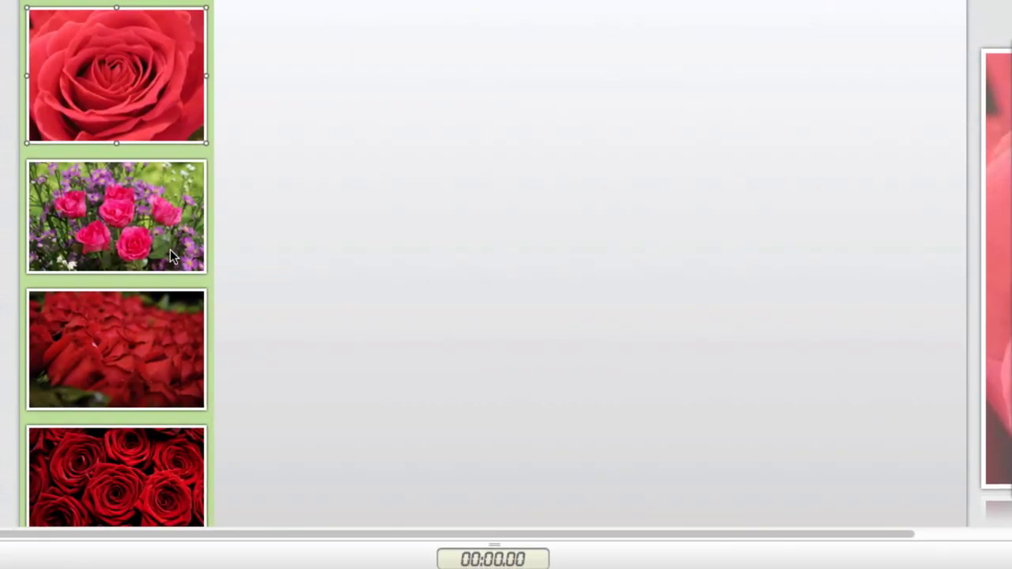
Step: Set the rose2 thumbnail's On Mouse Up action to Play Timeline with the rose2 timeline
click(176, 208)
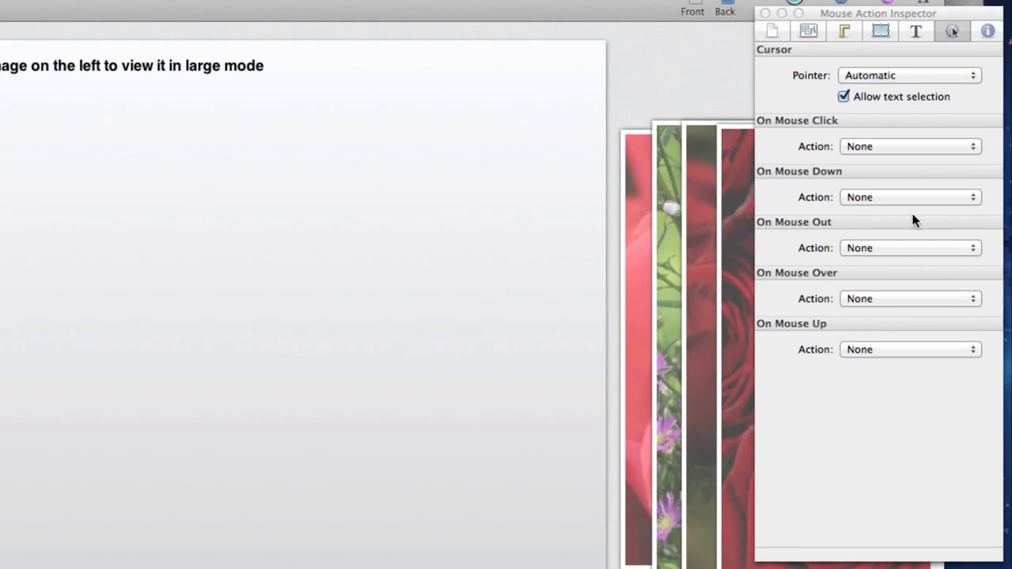
click(913, 352)
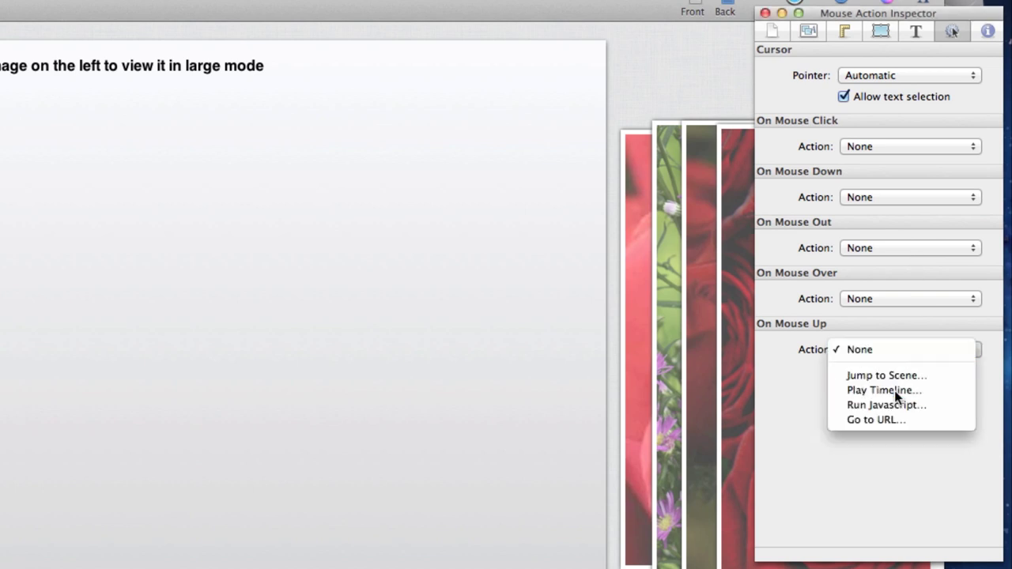
click(896, 388)
click(899, 375)
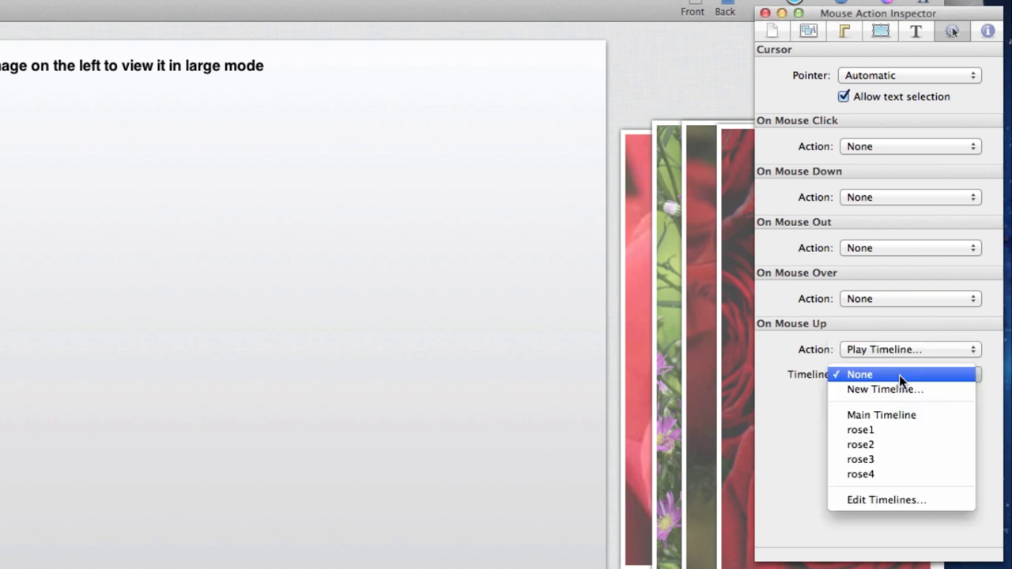
click(880, 444)
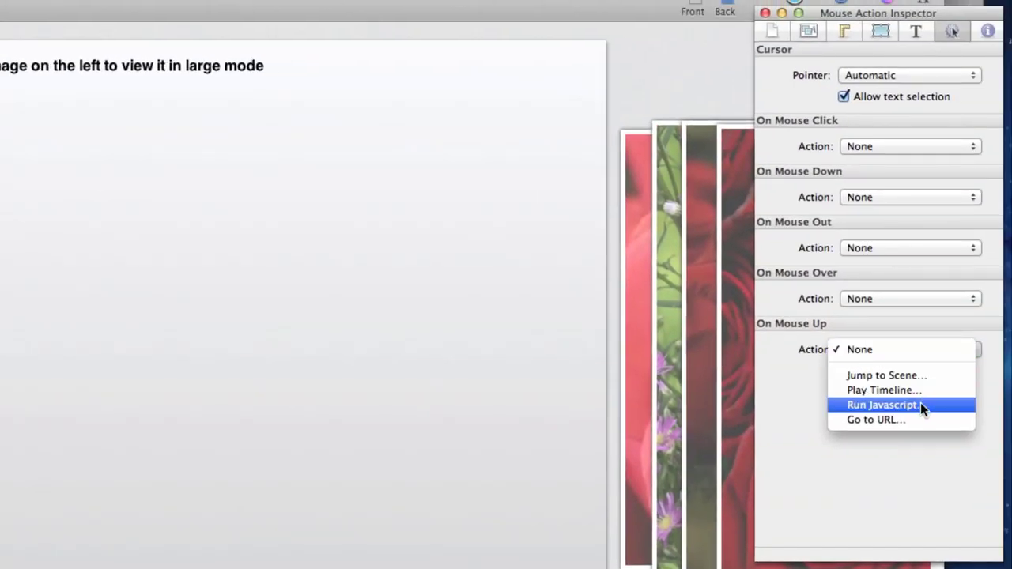
Step: Set the rose3 thumbnail's On Mouse Up action to Play Timeline with its matching timeline
click(929, 390)
click(914, 375)
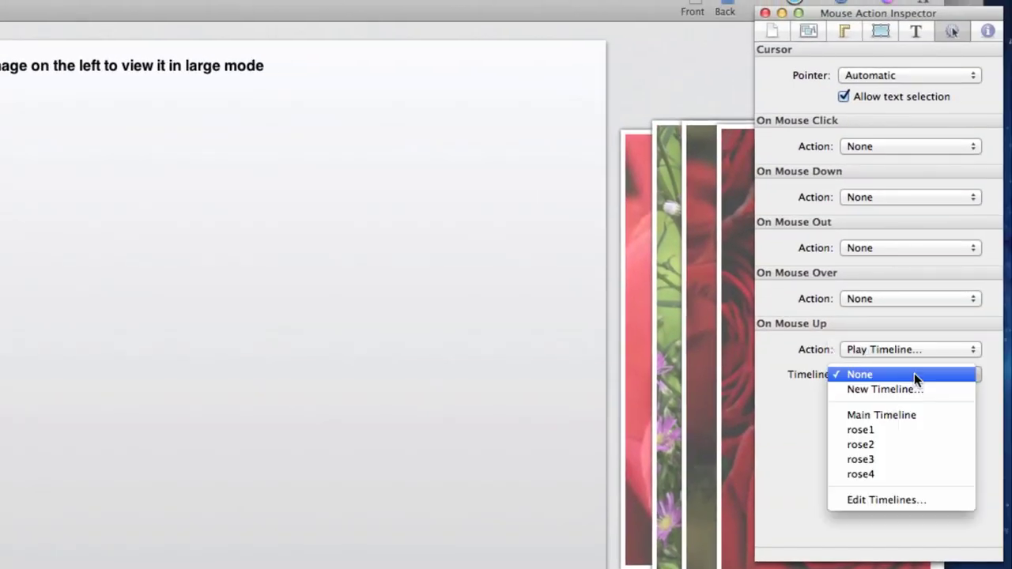
click(851, 473)
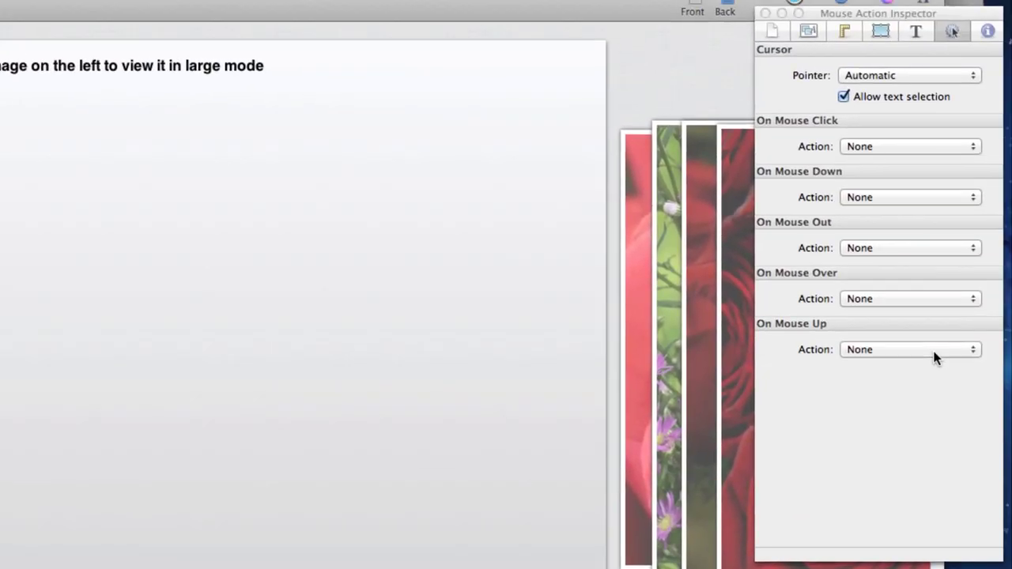
Step: Set the rose4 thumbnail's On Mouse Up action to Play Timeline with the rose4 timeline
click(858, 349)
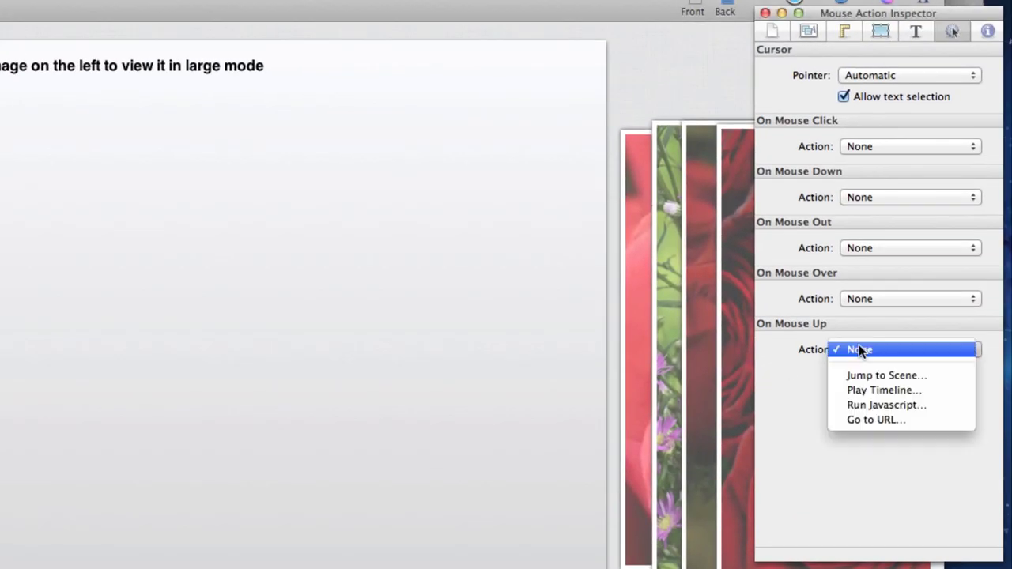
click(878, 391)
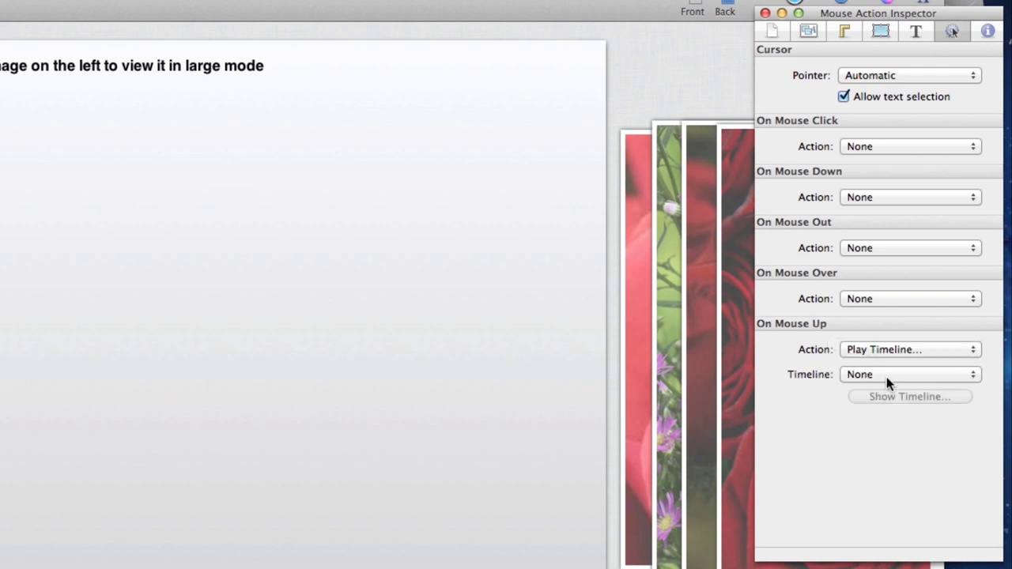
click(887, 376)
click(888, 474)
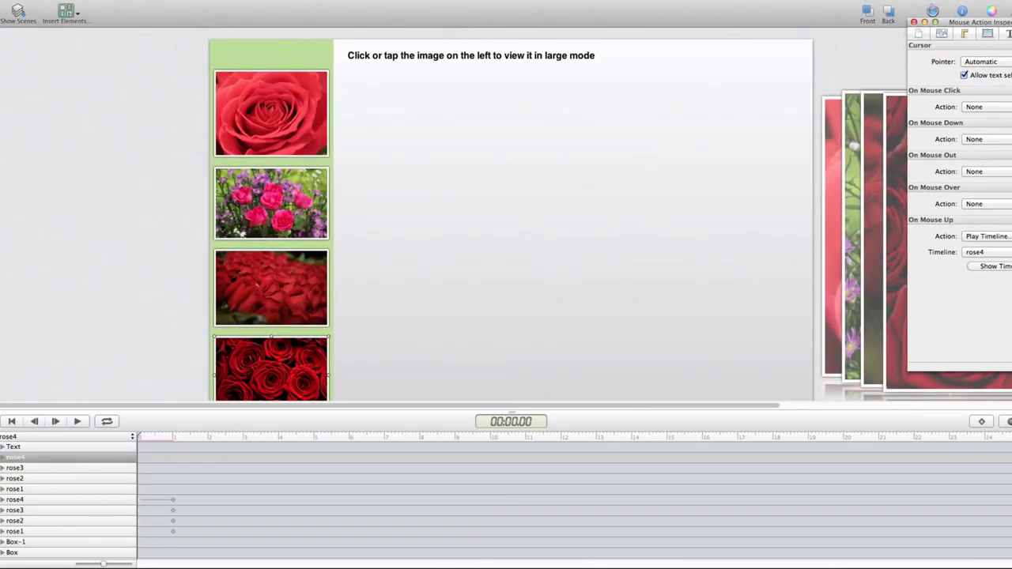
Step: Save the document as practice in the html5_Picture_Gallery folder on the Desktop
click(586, 6)
key(super+s)
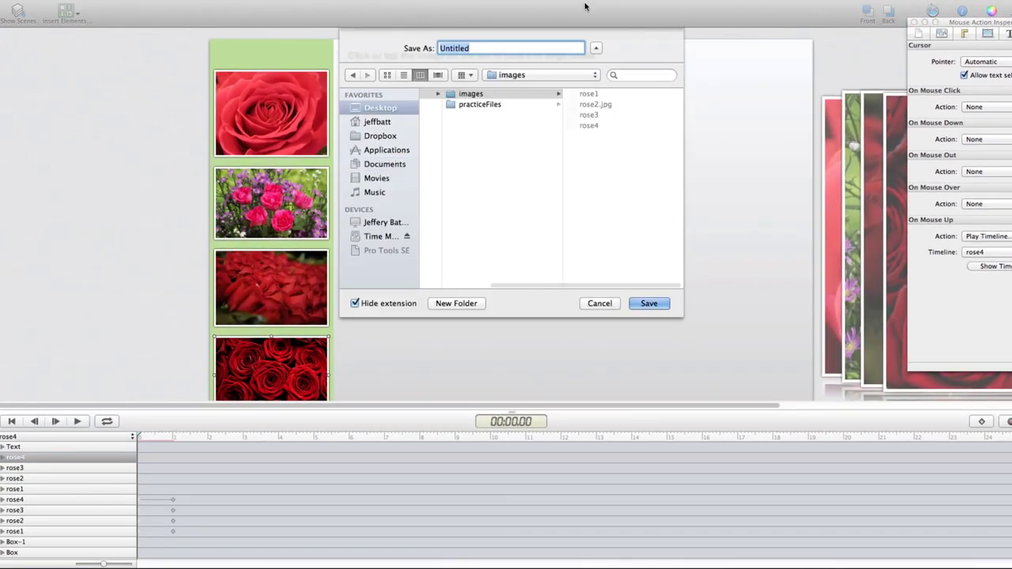
click(515, 145)
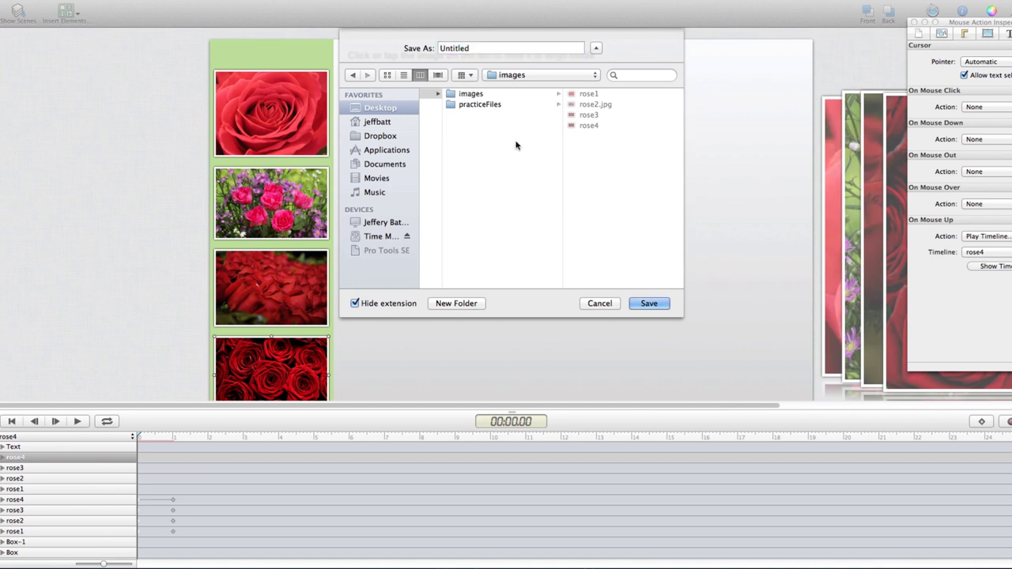
click(497, 48)
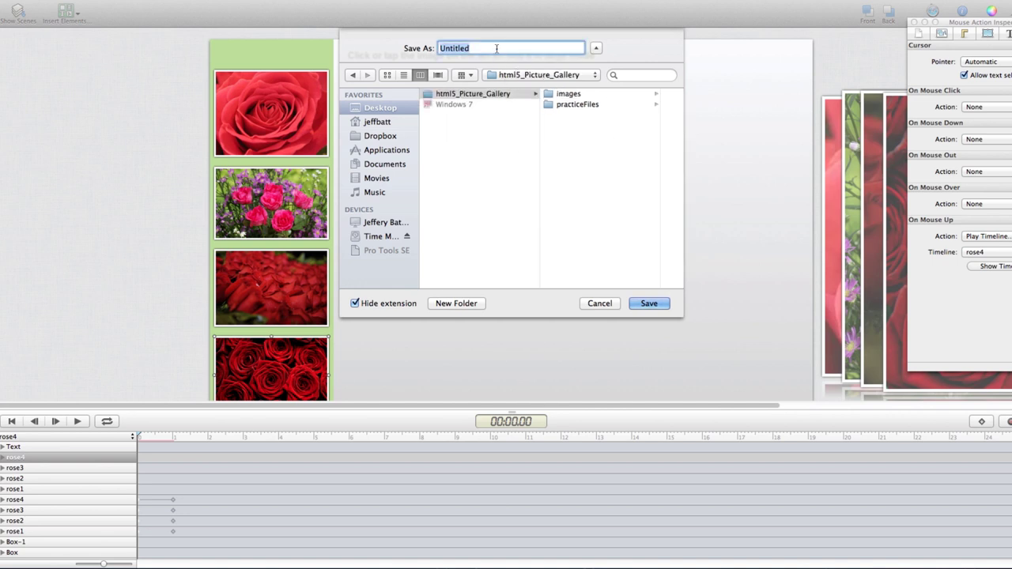
text(practice)
key(Return)
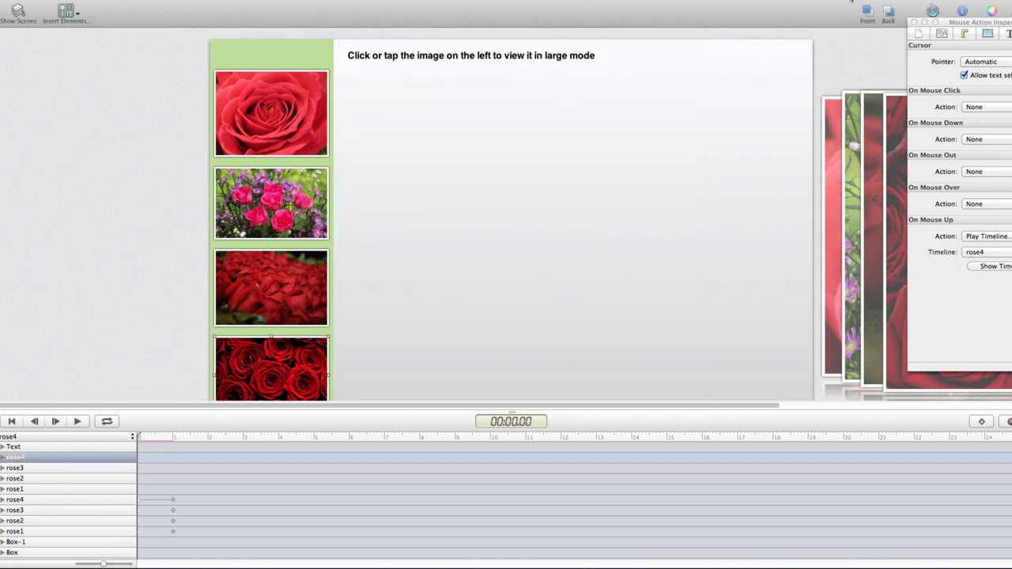
Step: Close the inspector, preview the gallery in the browser and test the first three thumbnails
click(915, 23)
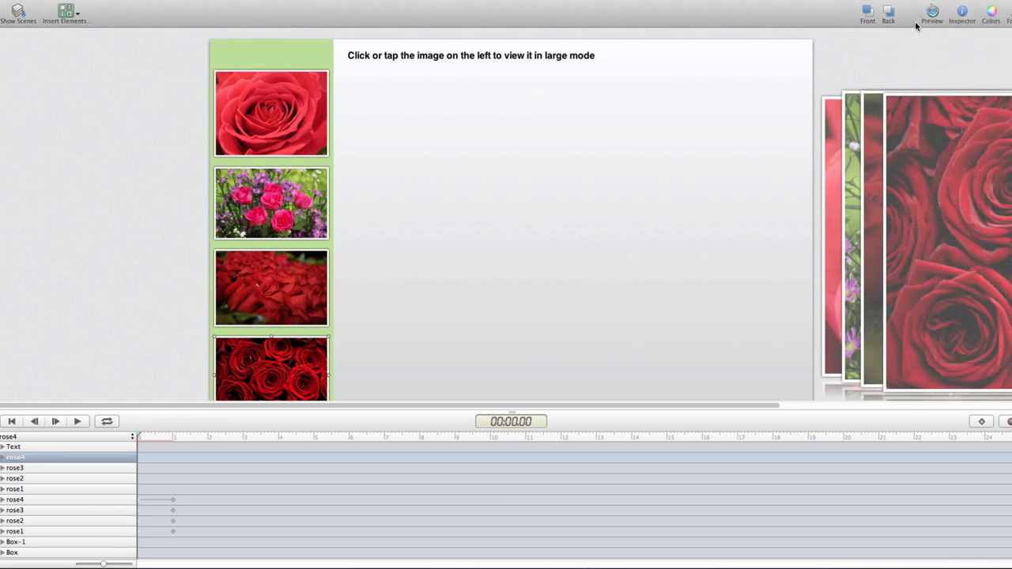
click(933, 12)
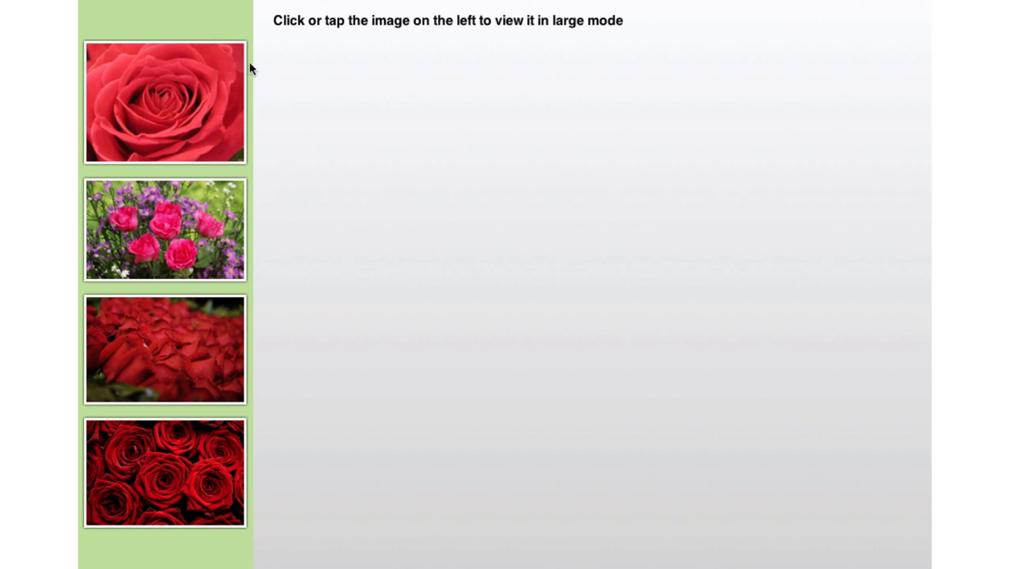
click(233, 64)
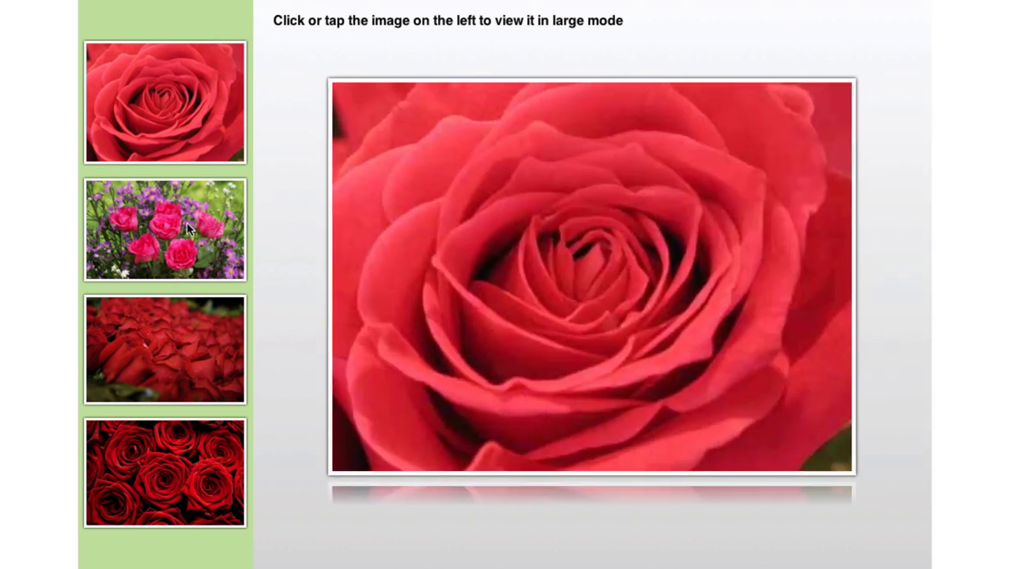
click(188, 225)
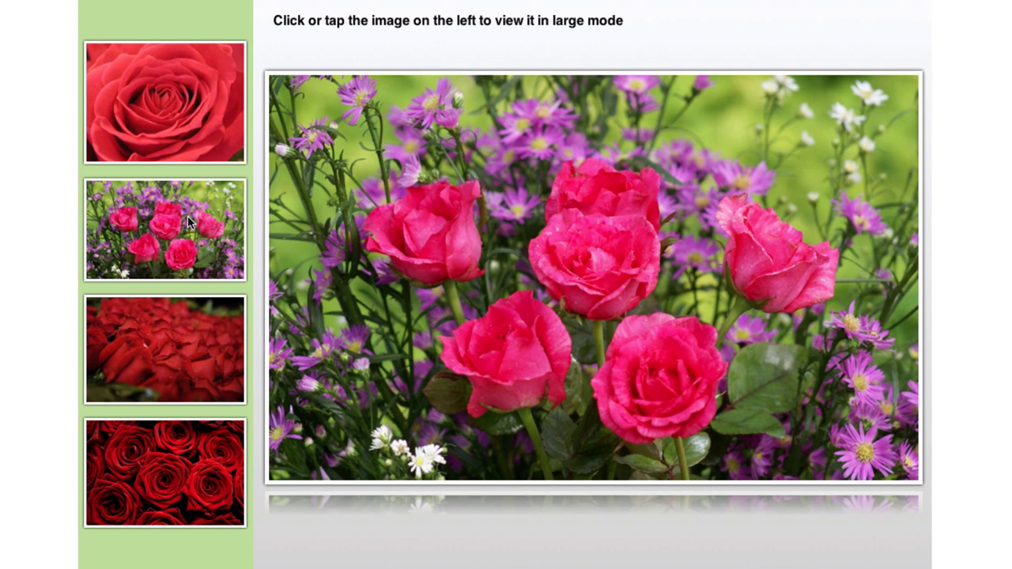
click(189, 321)
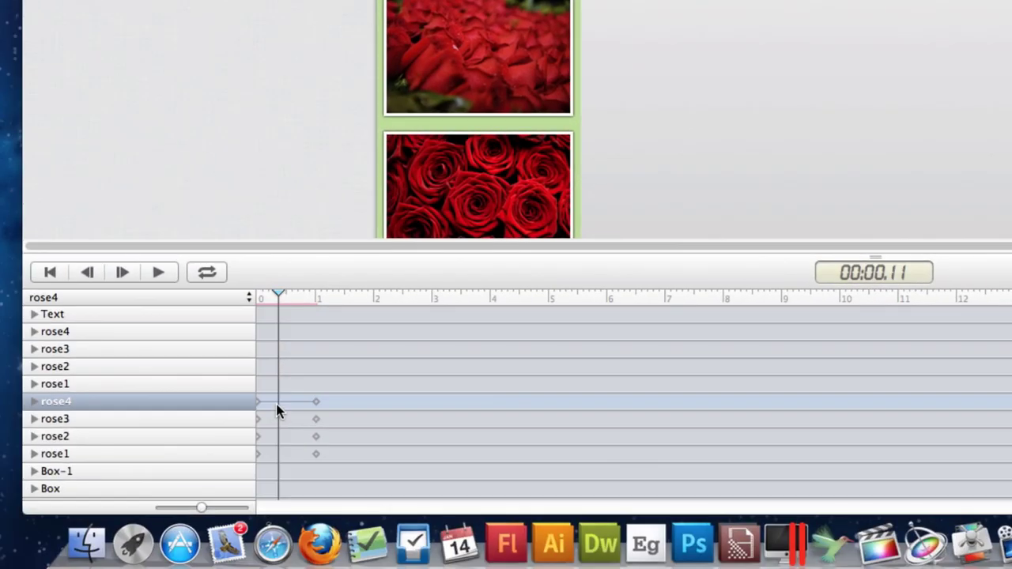
Step: Expand the large rose4 image's properties on the rose4 timeline and open the Timing Function choices for its Origin (Left) animation
click(296, 409)
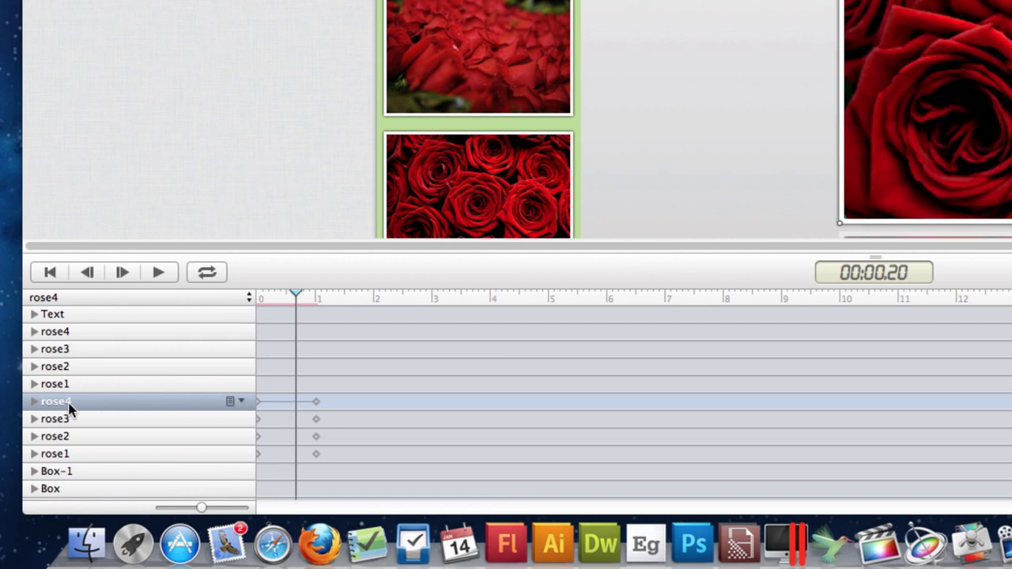
click(34, 402)
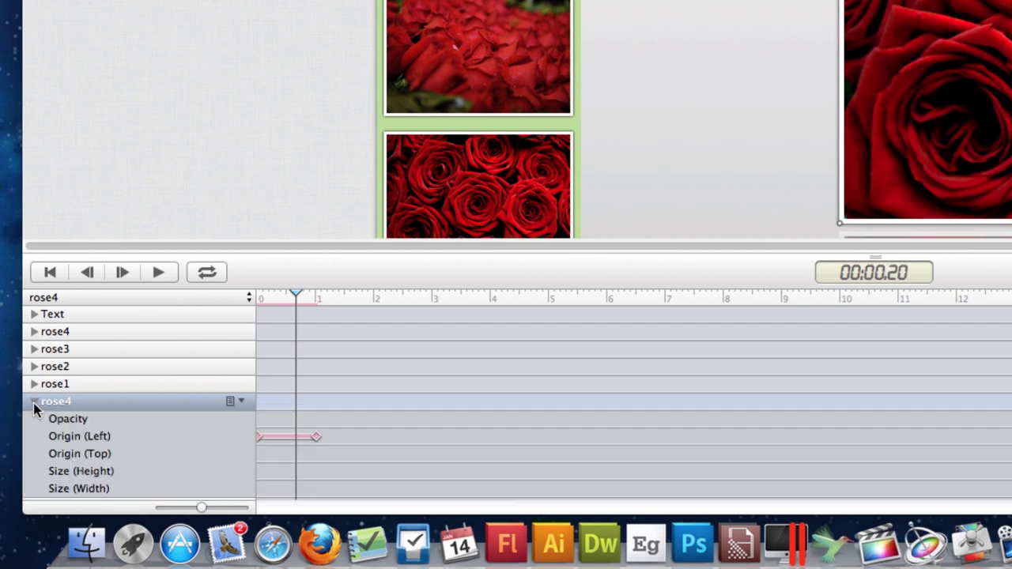
click(282, 434)
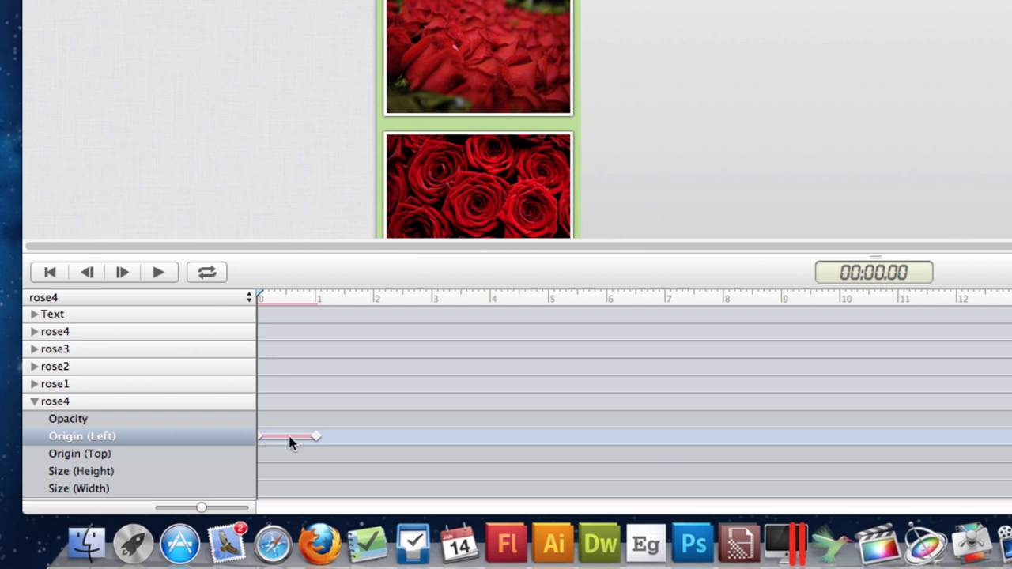
click(289, 437)
click(322, 342)
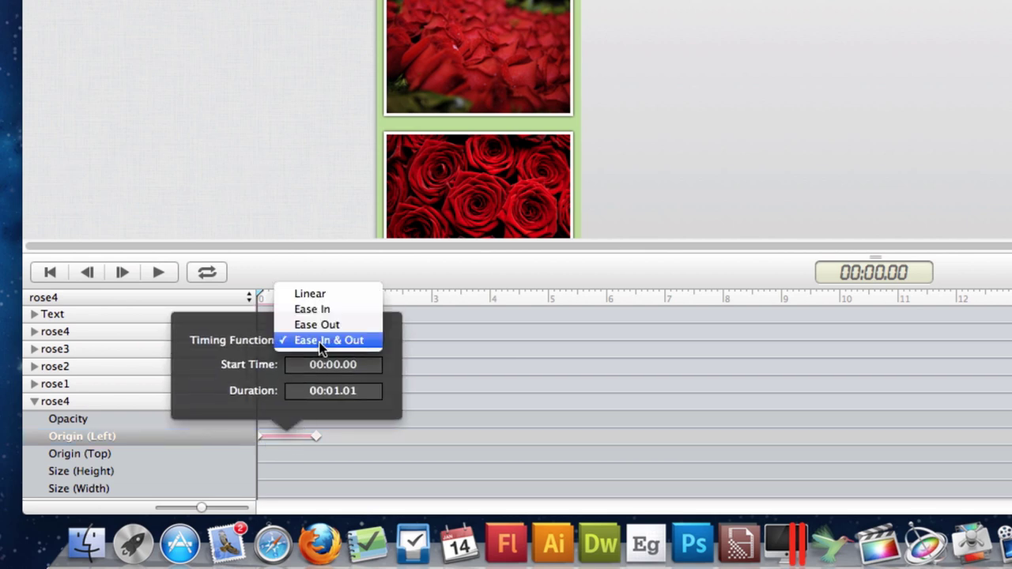